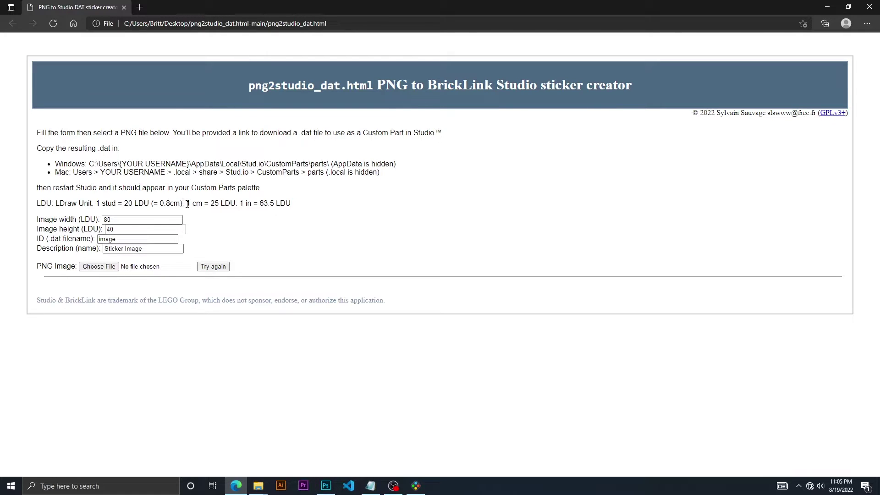
# Check the centimetre-to-LDU conversion and the fallout bunker image's dimensions in Photoshop, and return to the sticker creator page in the browser
pyautogui.moveTo(187, 204); pyautogui.dragTo(238, 203)
pyautogui.click(325, 487)
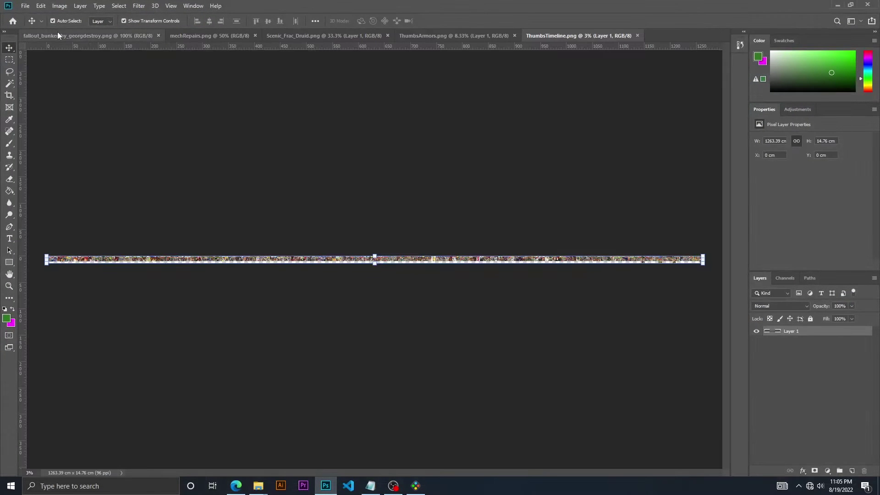
pyautogui.click(48, 37)
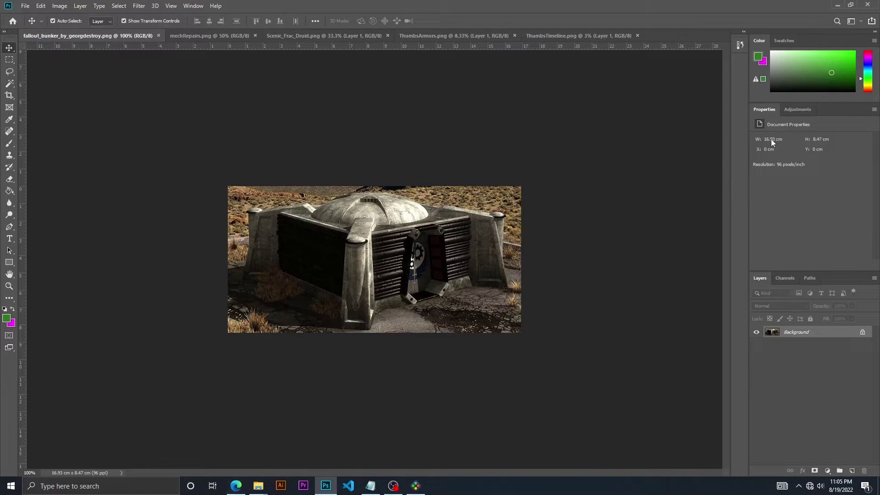
pyautogui.click(236, 486)
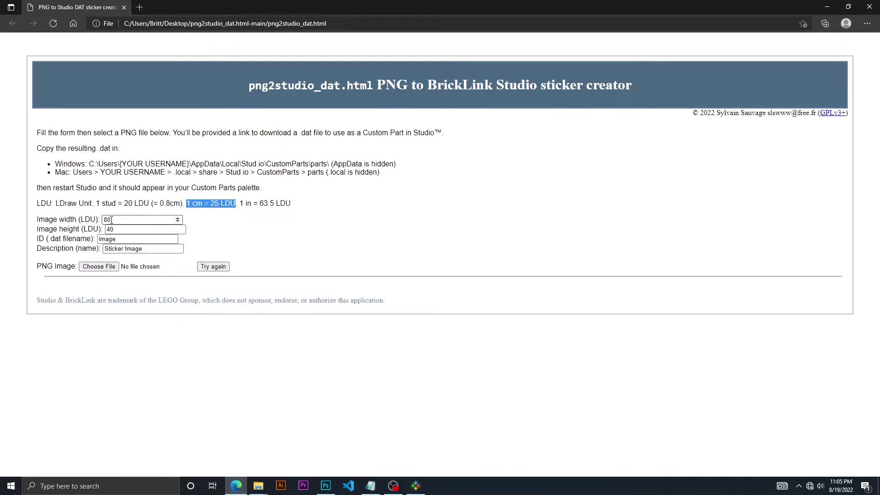
# Set the sticker's image width to 423.25 LDU, copied from the fallout bunker entry in the StudioImageNotes.txt notes
pyautogui.moveTo(370, 486)
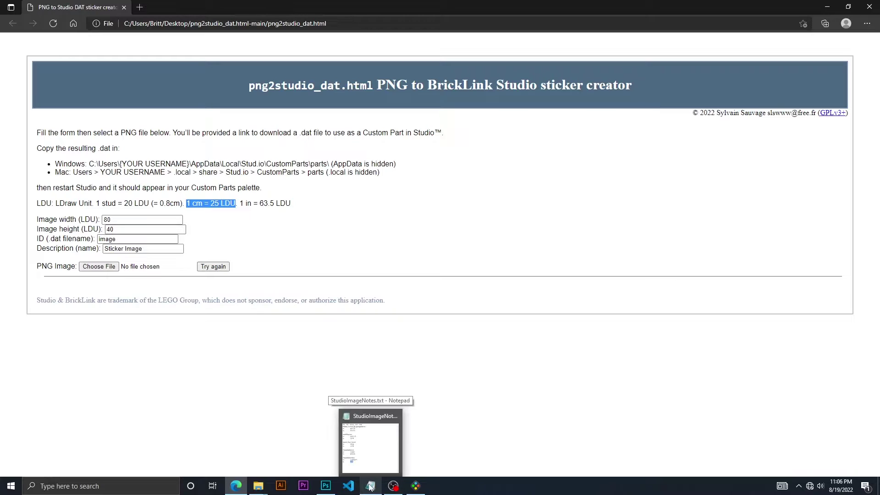
pyautogui.click(373, 426)
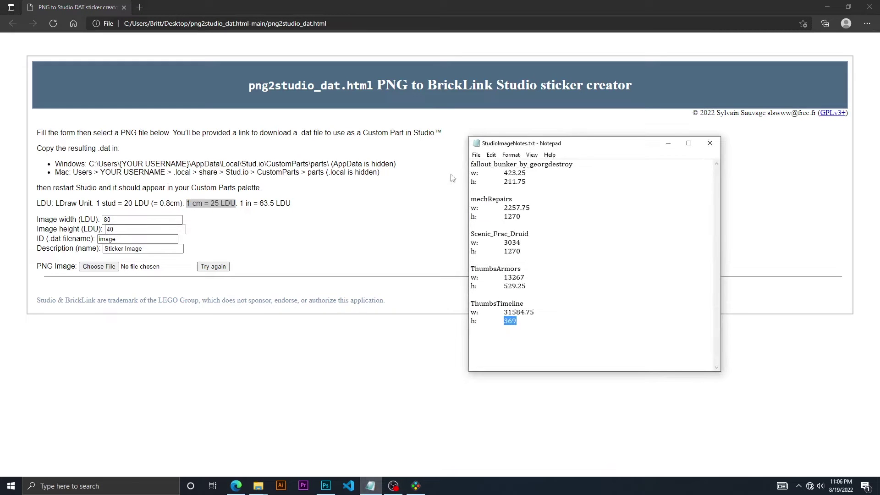
pyautogui.moveTo(525, 173); pyautogui.dragTo(505, 173)
pyautogui.hotkey('ctrl', 'c')
pyautogui.click(199, 206)
pyautogui.doubleClick(110, 220)
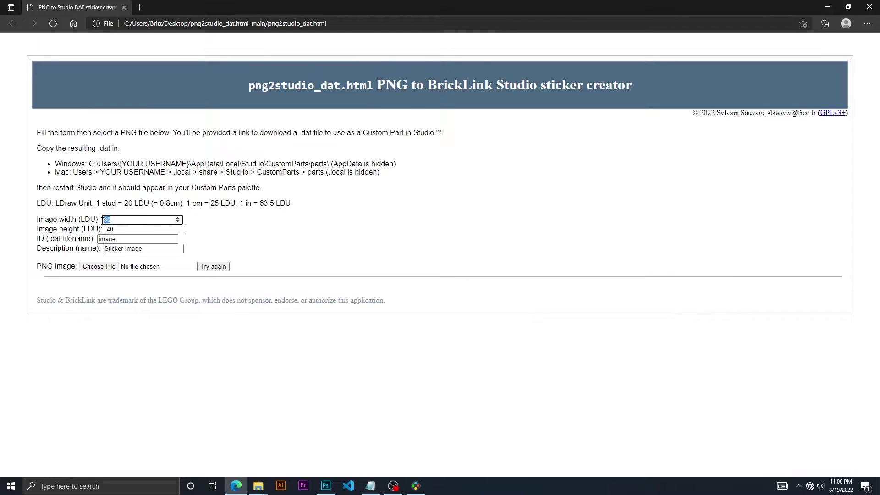
pyautogui.hotkey('ctrl', 'v')
# Set the sticker's image height to 211.75 LDU, copied from the fallout bunker entry in the notes
pyautogui.click(371, 486)
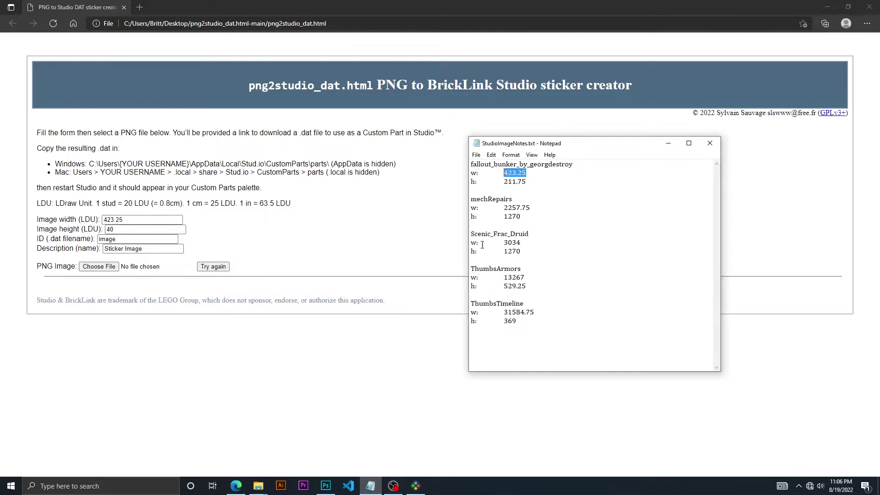
pyautogui.moveTo(532, 183); pyautogui.dragTo(503, 183)
pyautogui.hotkey('ctrl', 'c')
pyautogui.doubleClick(110, 229)
pyautogui.hotkey('ctrl', 'v')
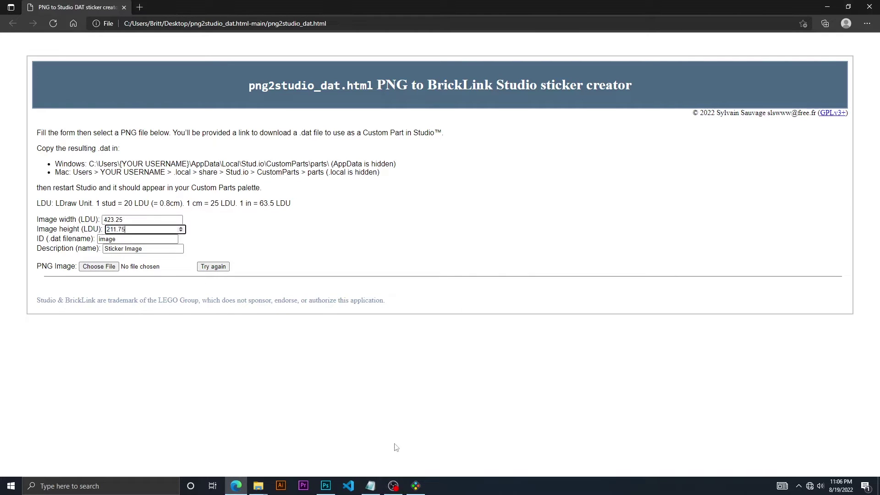
# Set the sticker's ID to "bunker" and its description to "fallout bunker"
pyautogui.click(370, 486)
pyautogui.click(364, 486)
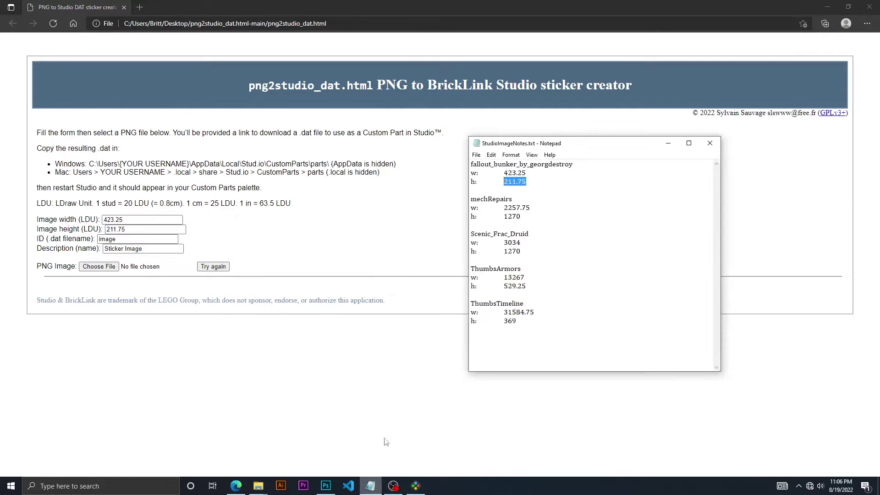
pyautogui.click(129, 239)
pyautogui.doubleClick(129, 238)
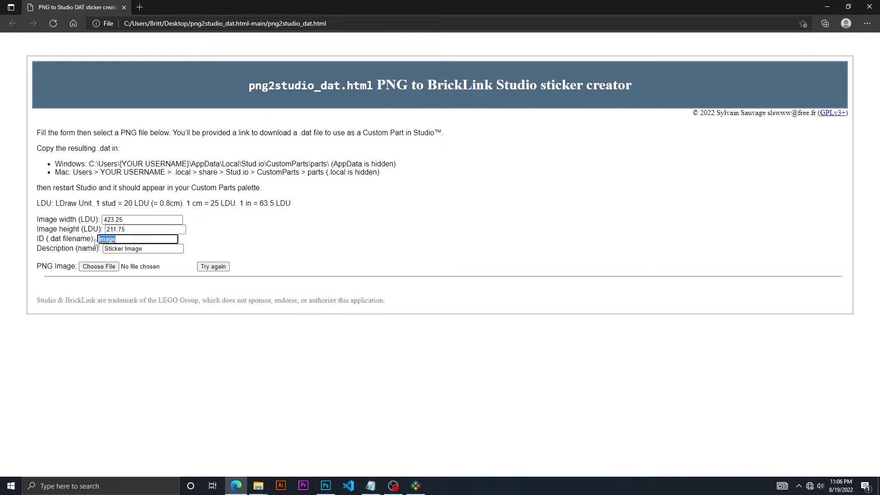
pyautogui.write('bunker')
pyautogui.press('Tab')
pyautogui.write('t')
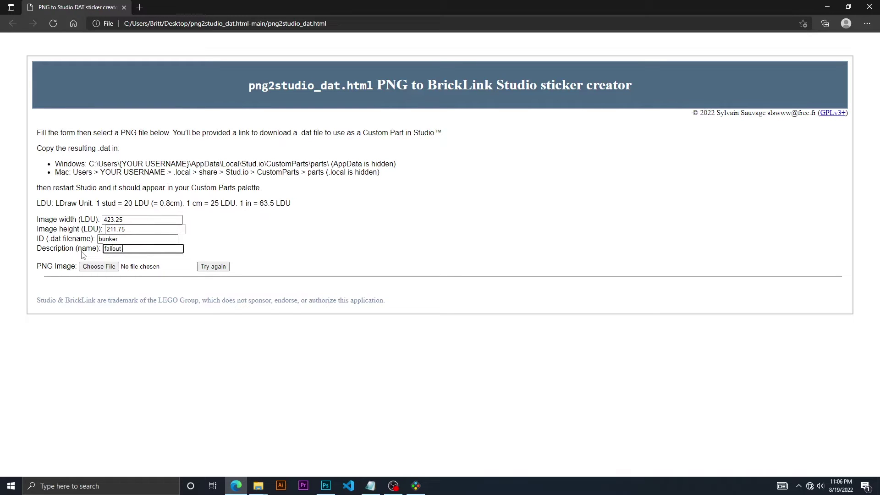
pyautogui.write('allout bunker')
# Load fallout_bunker_by_georgdestroy.png from the Desktop as the sticker's PNG image
pyautogui.click(99, 266)
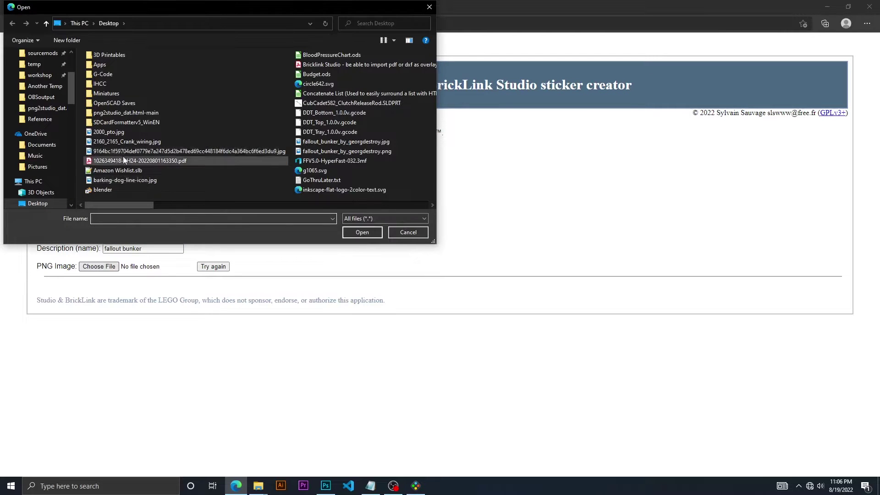
pyautogui.click(130, 151)
pyautogui.press('f')
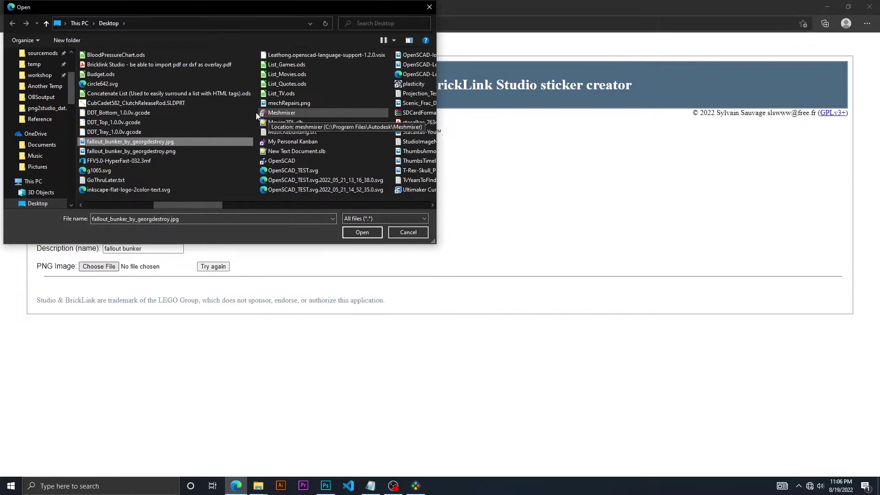
pyautogui.click(151, 152)
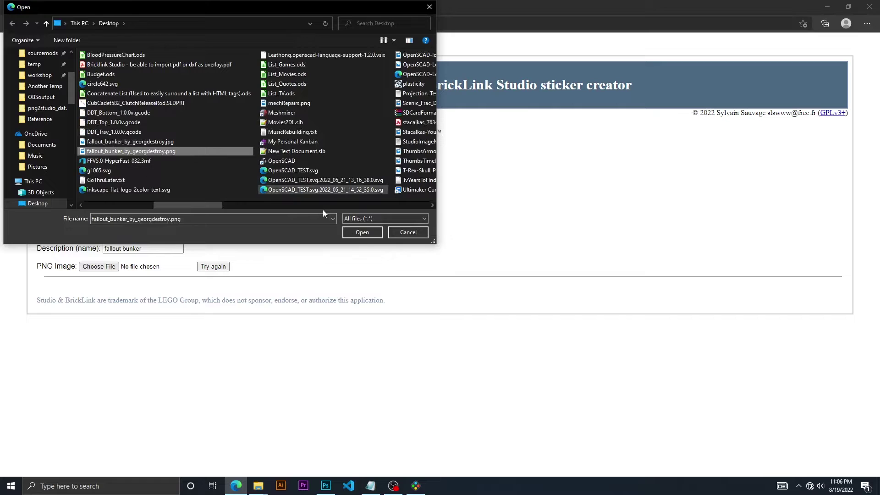
pyautogui.click(369, 233)
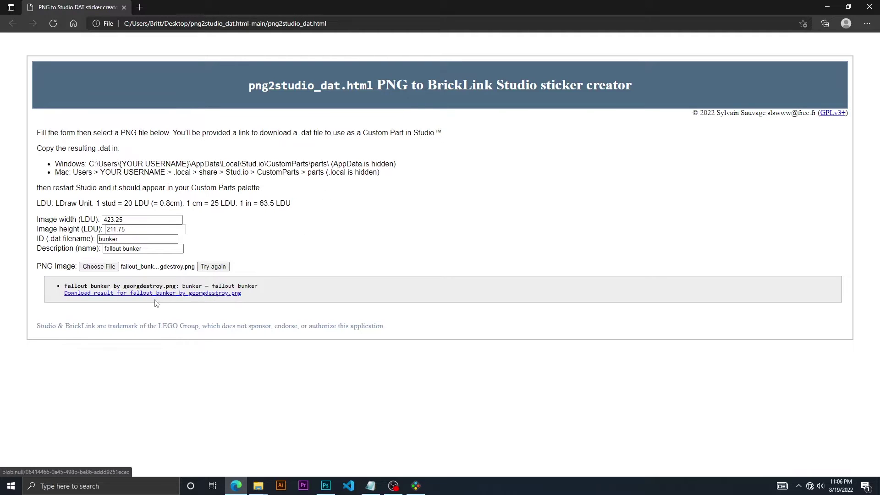
# Download the generated bunker.dat file and copy it from the Downloads folder
pyautogui.click(168, 294)
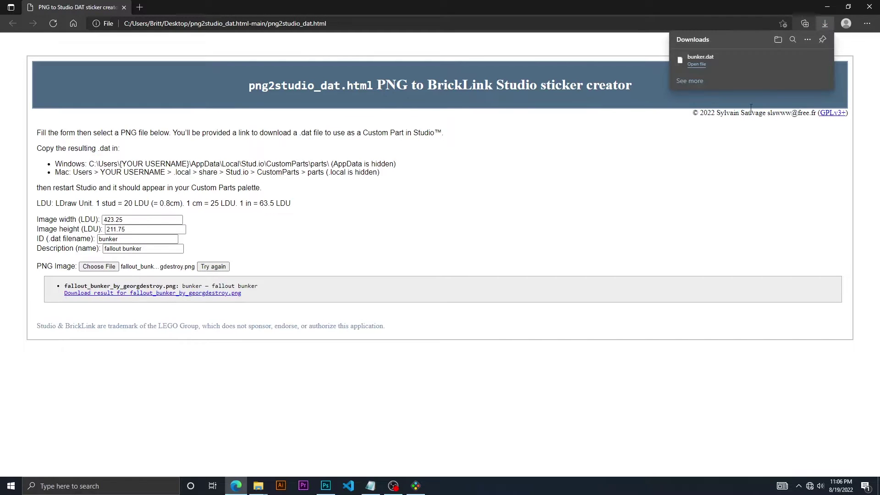
pyautogui.click(827, 7)
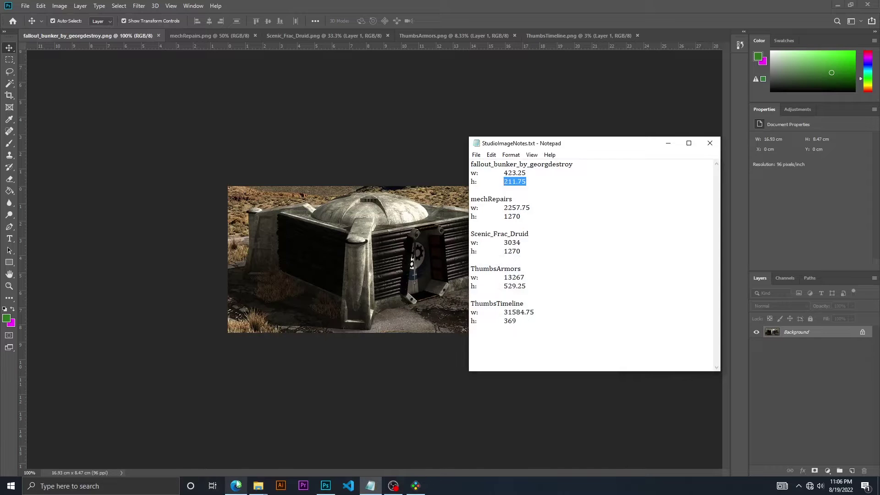
pyautogui.moveTo(258, 485)
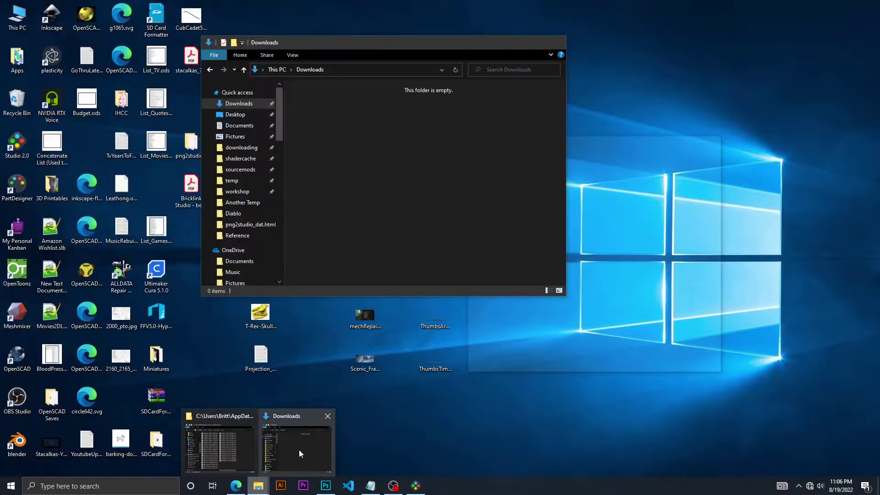
pyautogui.click(299, 450)
pyautogui.click(317, 89)
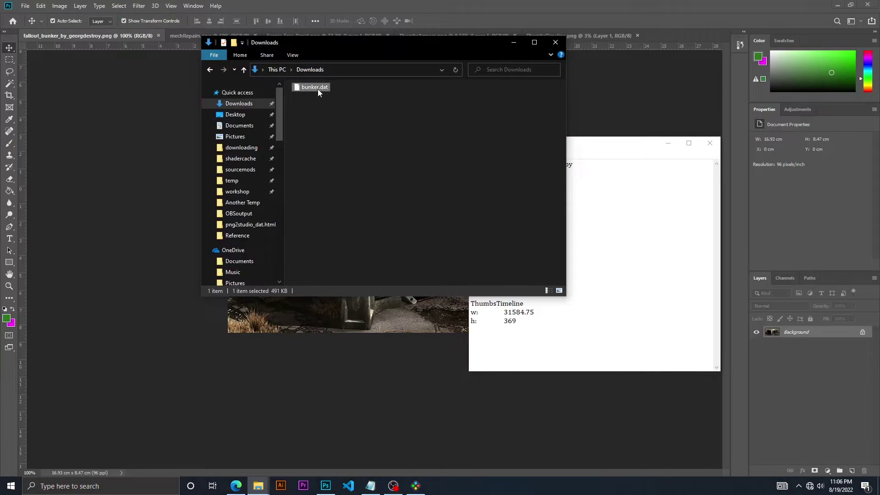
# Look up the custom parts location on the sticker creator page and paste bunker.dat into the Stud.io CustomParts\parts folder
pyautogui.click(236, 486)
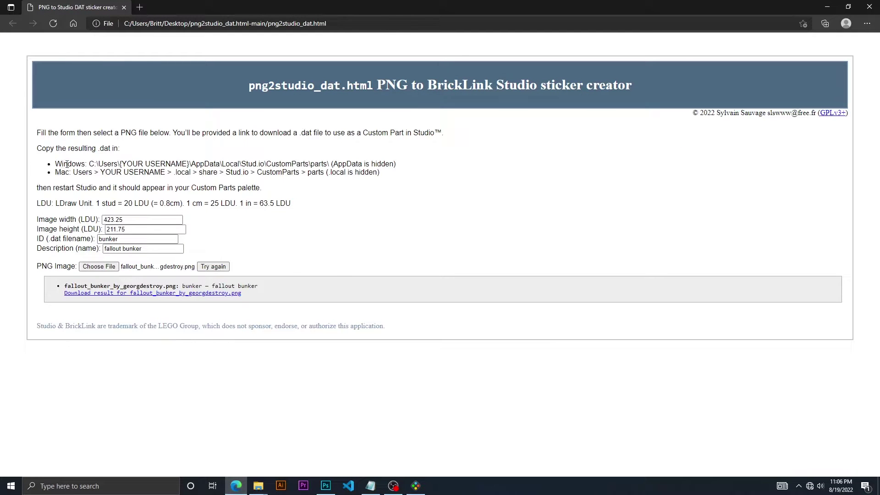
pyautogui.moveTo(67, 164); pyautogui.dragTo(416, 176)
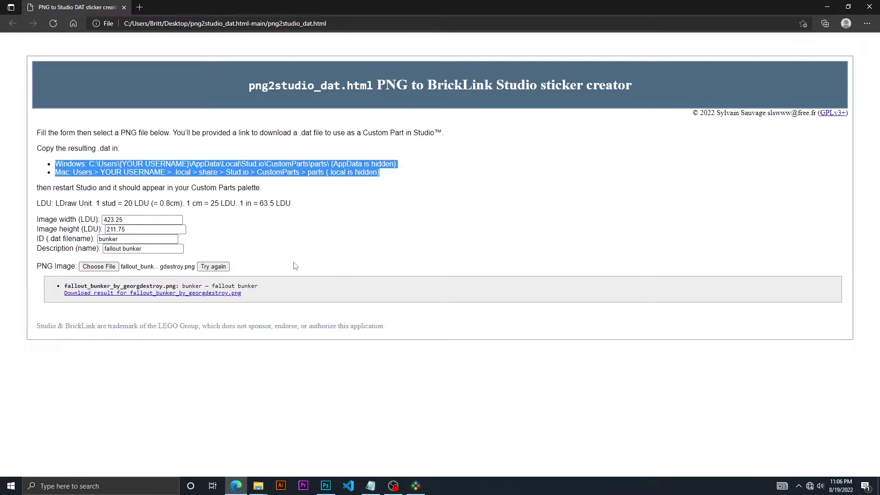
pyautogui.click(258, 485)
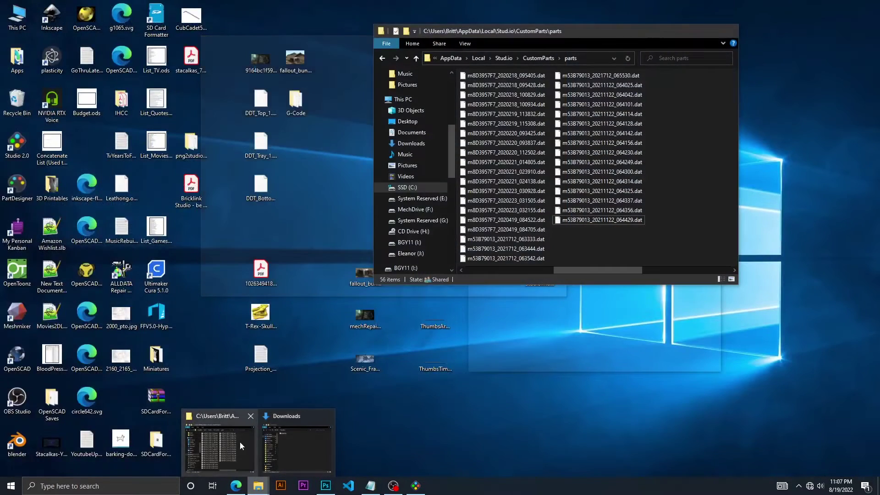
pyautogui.click(220, 447)
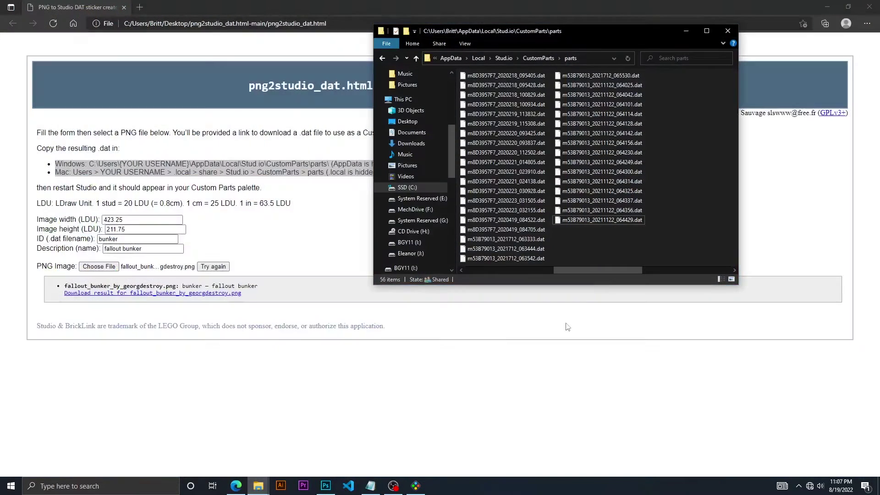
pyautogui.hotkey('ctrl', 'v')
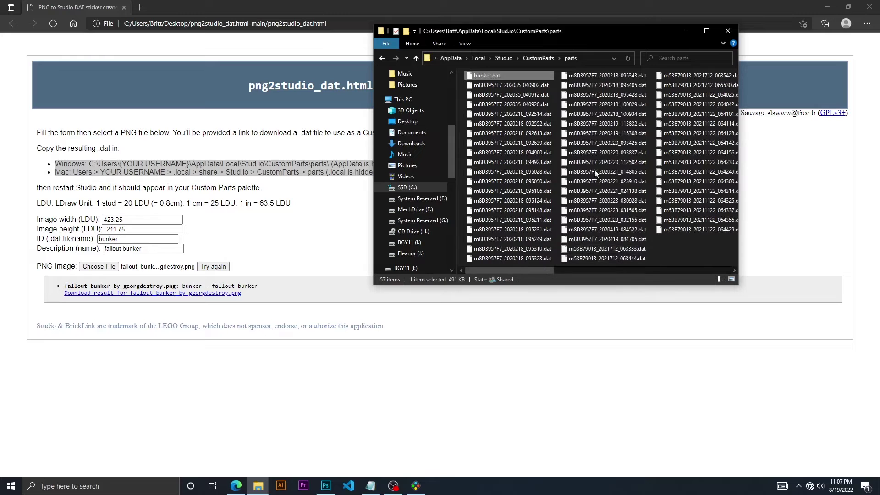
# Switch to BrickLink Studio and show the Custom Parts palette
pyautogui.click(415, 486)
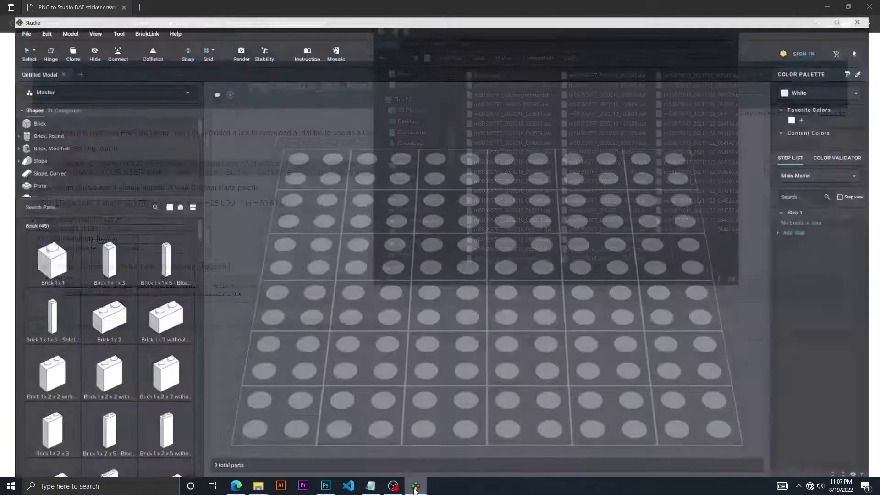
pyautogui.scroll(-15, 105, 269)
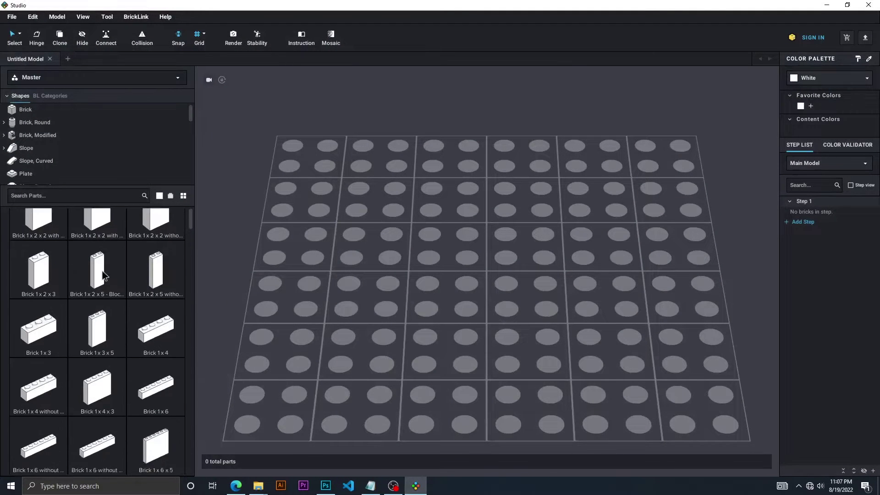
pyautogui.scroll(-5, 99, 278)
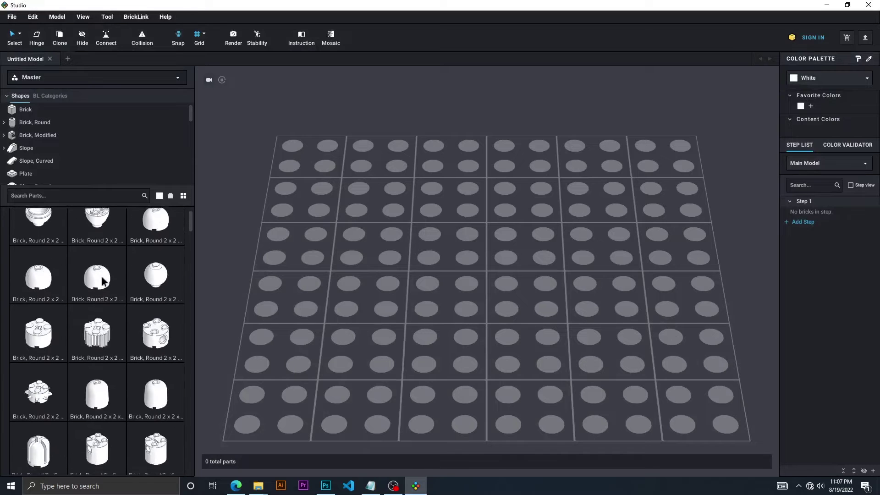
pyautogui.click(74, 80)
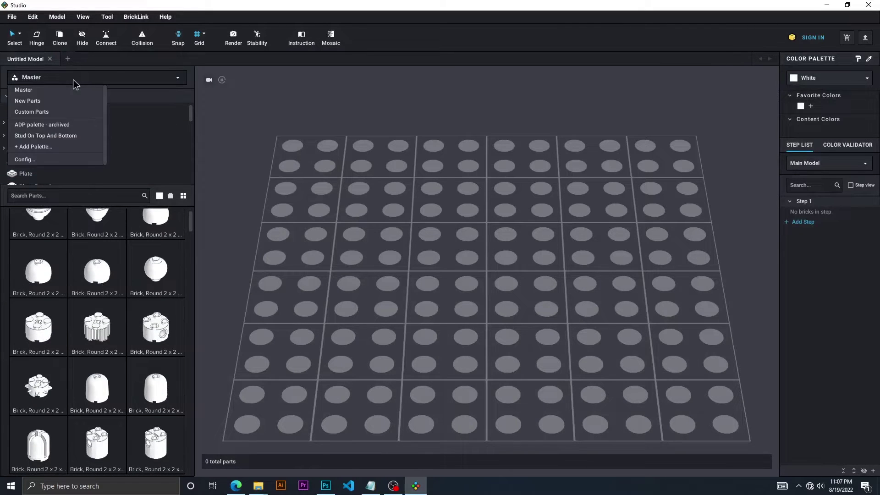
pyautogui.click(54, 112)
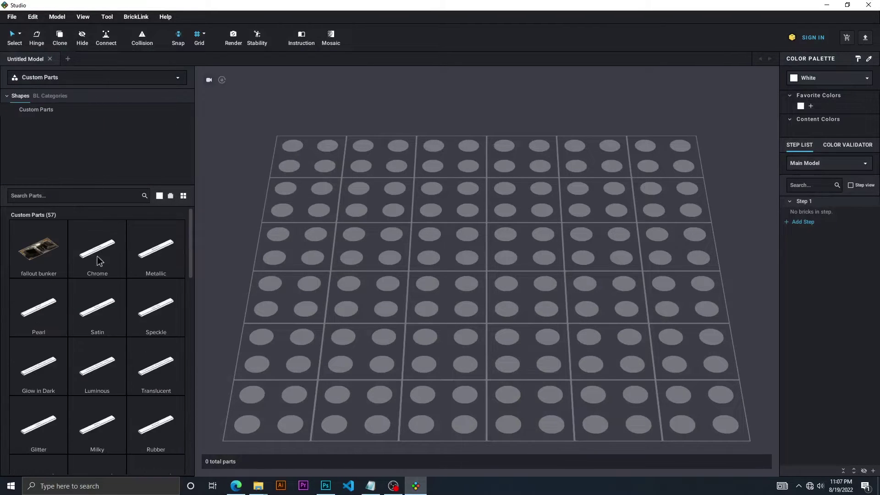
# Place the fallout bunker custom part in the model and select it
pyautogui.moveTo(32, 260); pyautogui.dragTo(530, 275)
pyautogui.scroll(-4, 504, 280)
pyautogui.scroll(-2, 490, 282)
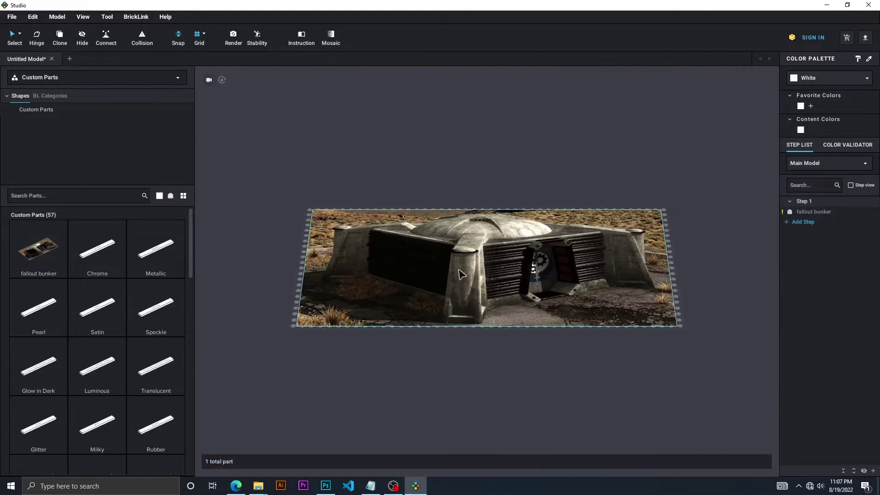
pyautogui.click(462, 274)
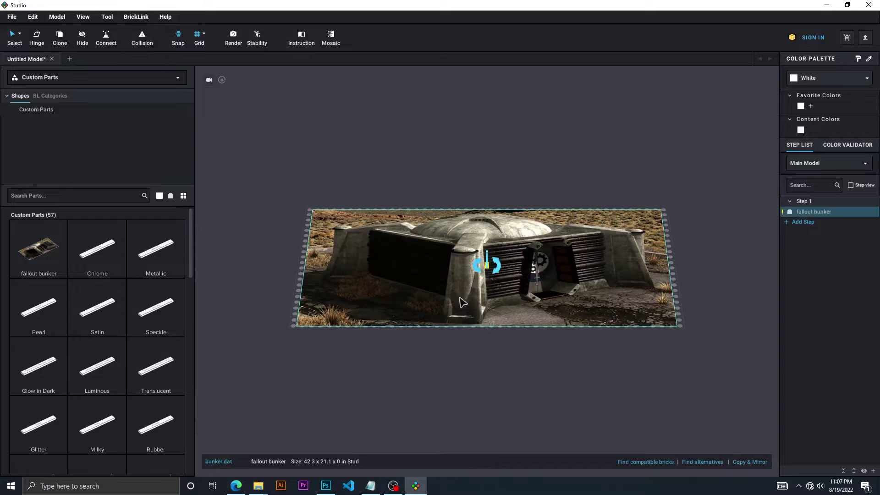
# Rotate the fallout bunker image so it stands upright on the grid, and return to the sticker creator page in the browser
pyautogui.moveTo(439, 328); pyautogui.dragTo(481, 335, button='right')
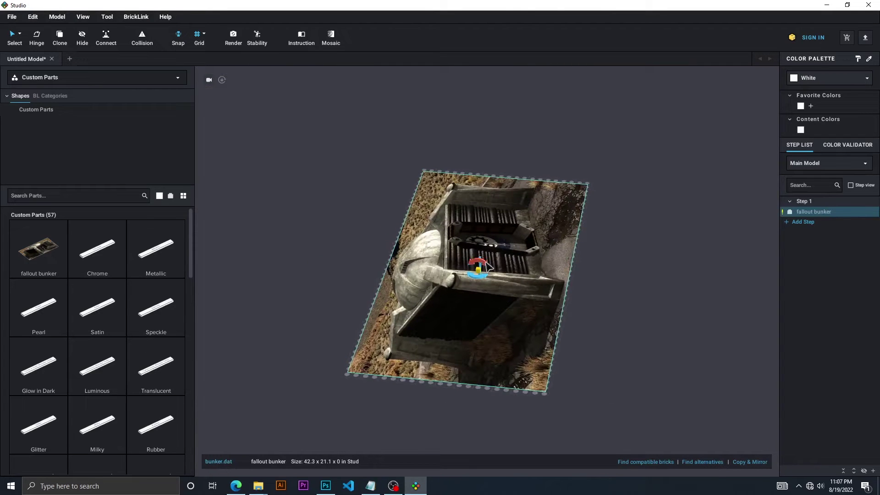
pyautogui.moveTo(479, 265); pyautogui.dragTo(515, 292)
pyautogui.moveTo(524, 337); pyautogui.dragTo(486, 329, button='right')
pyautogui.moveTo(491, 280); pyautogui.dragTo(410, 212, button='right')
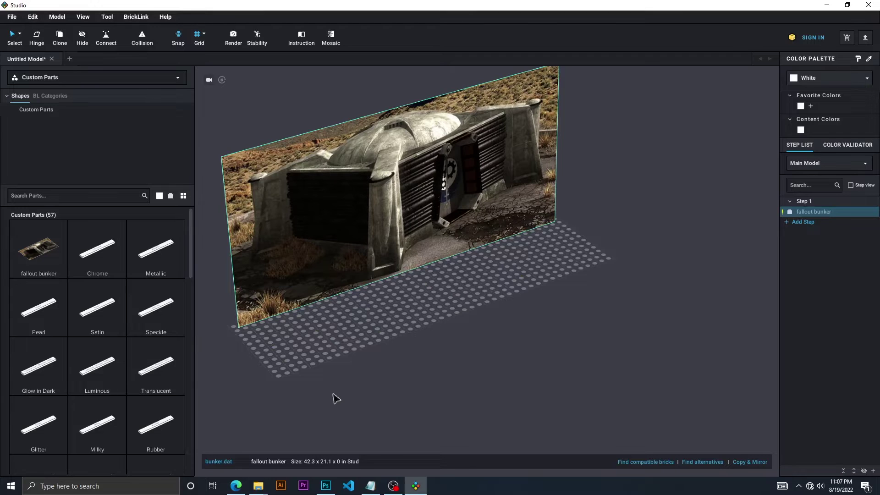
pyautogui.click(236, 485)
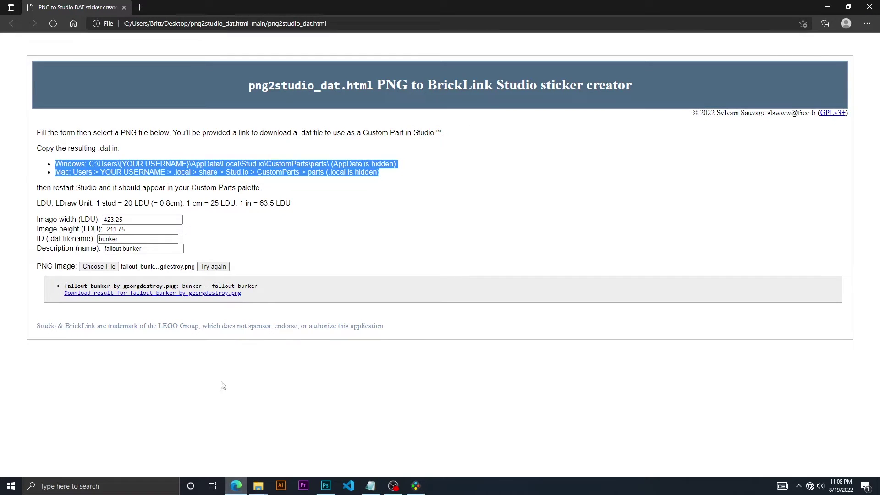
# Copy the mechRepairs dimensions from the image notes into the sticker creator: image width 2257.75 and height 1270 LDU
pyautogui.click(370, 486)
pyautogui.moveTo(532, 207); pyautogui.dragTo(495, 208)
pyautogui.hotkey('ctrl', 'c')
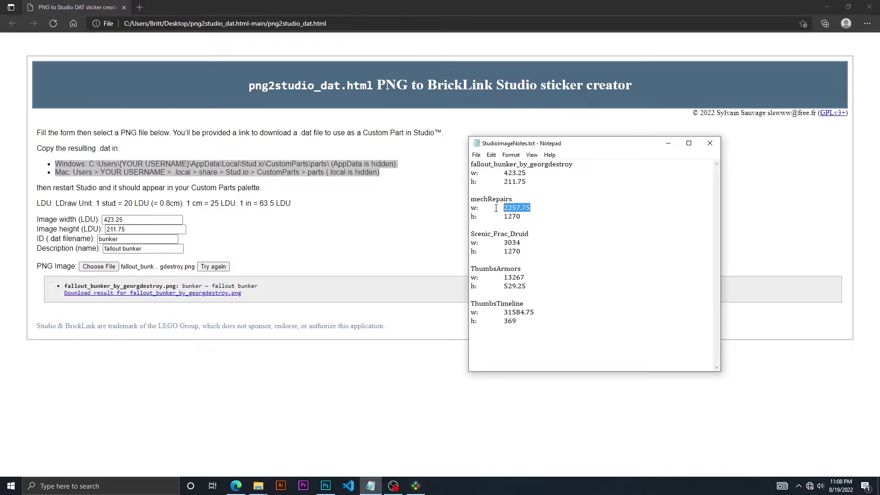
pyautogui.doubleClick(115, 220)
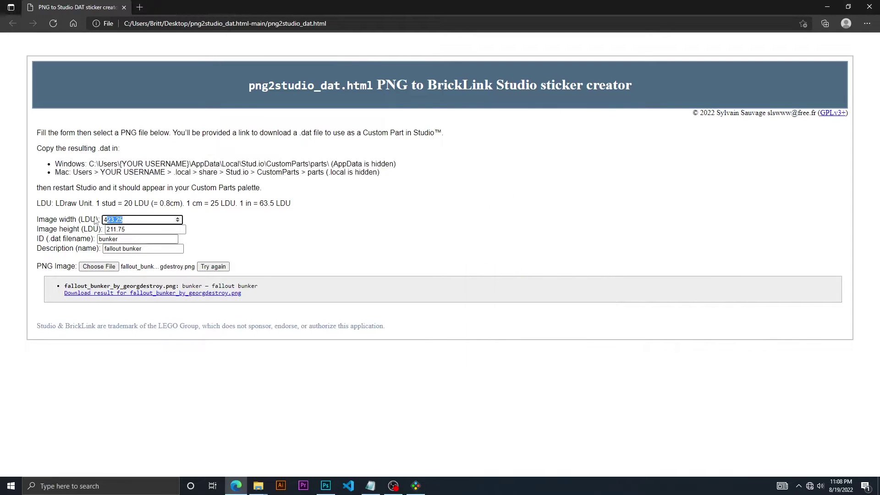
pyautogui.hotkey('ctrl', 'v')
pyautogui.click(370, 485)
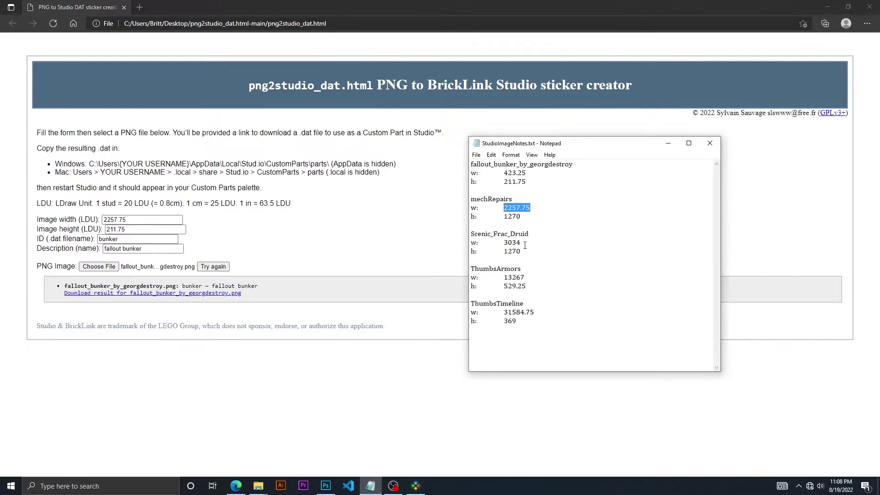
pyautogui.moveTo(521, 216); pyautogui.dragTo(505, 217)
pyautogui.hotkey('ctrl', 'c')
pyautogui.doubleClick(114, 229)
pyautogui.hotkey('ctrl', 'v')
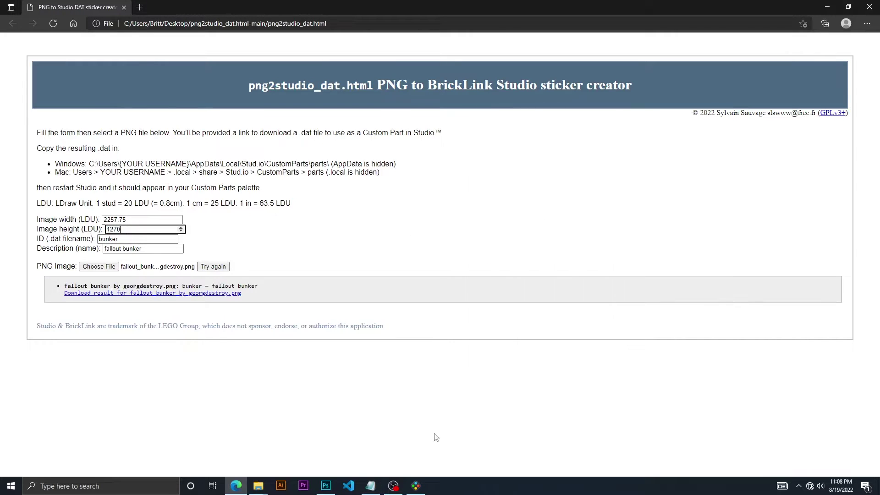
# Set the .dat filename ID to repairs and the description to mech repairs
pyautogui.click(372, 485)
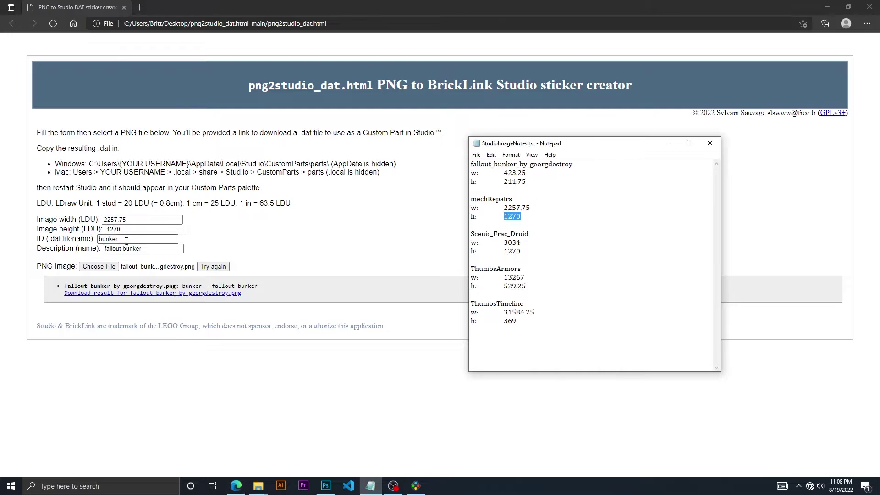
pyautogui.moveTo(131, 240); pyautogui.dragTo(103, 239)
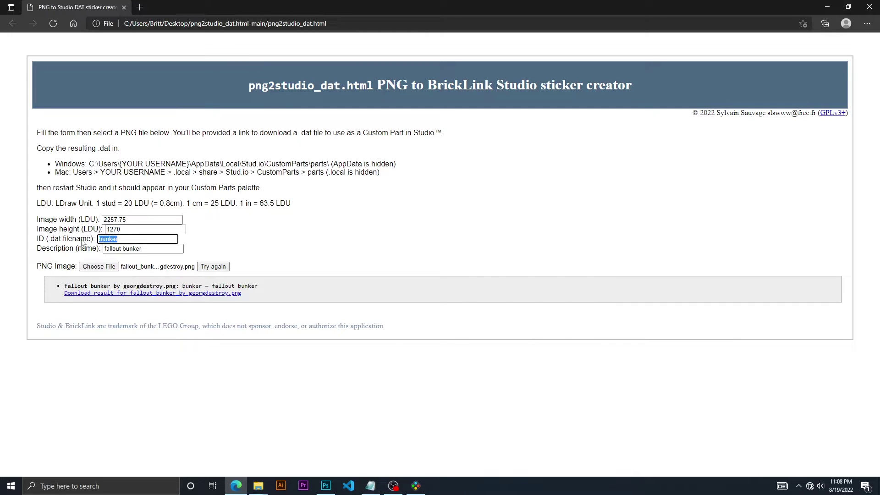
pyautogui.write('m')
pyautogui.press('Tab')
pyautogui.write('me')
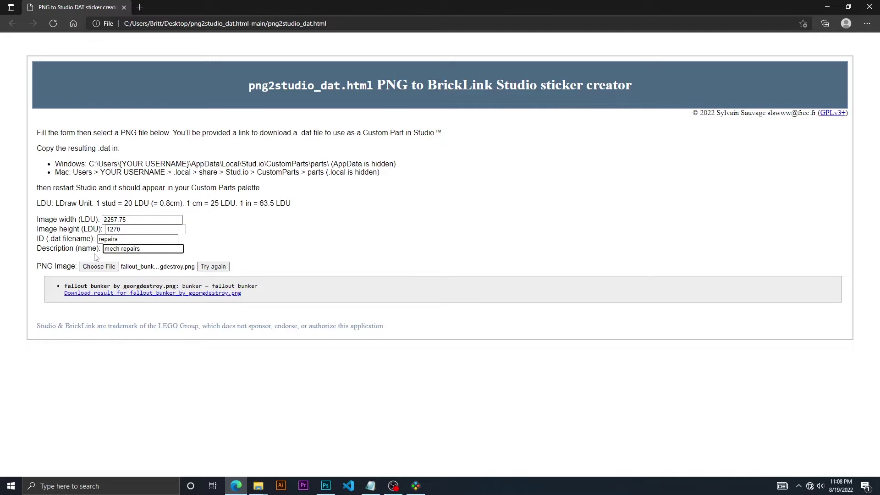
# Load mechRepairs.png from the Desktop into the sticker creator and download the resulting .dat file
pyautogui.click(99, 266)
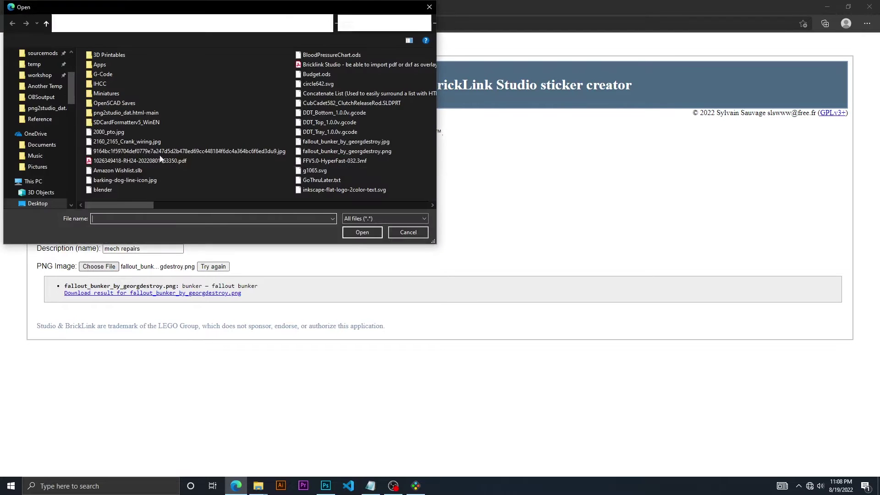
pyautogui.click(147, 153)
pyautogui.press('m')
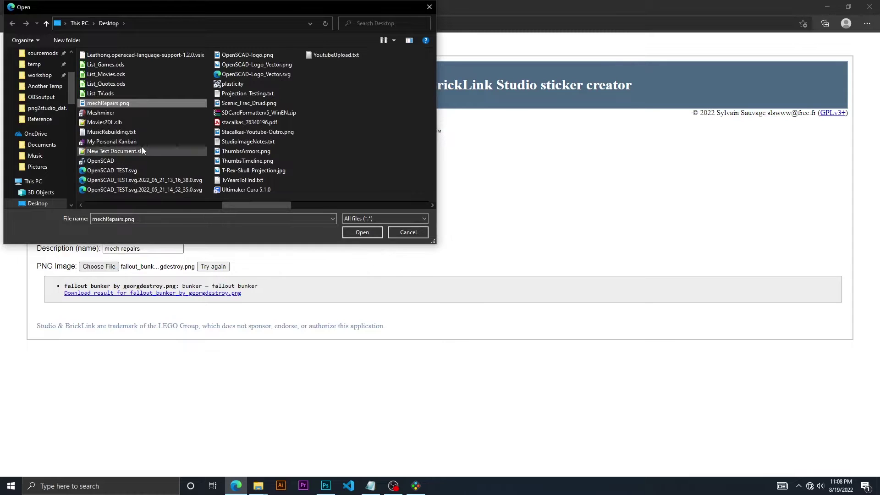
pyautogui.click(362, 232)
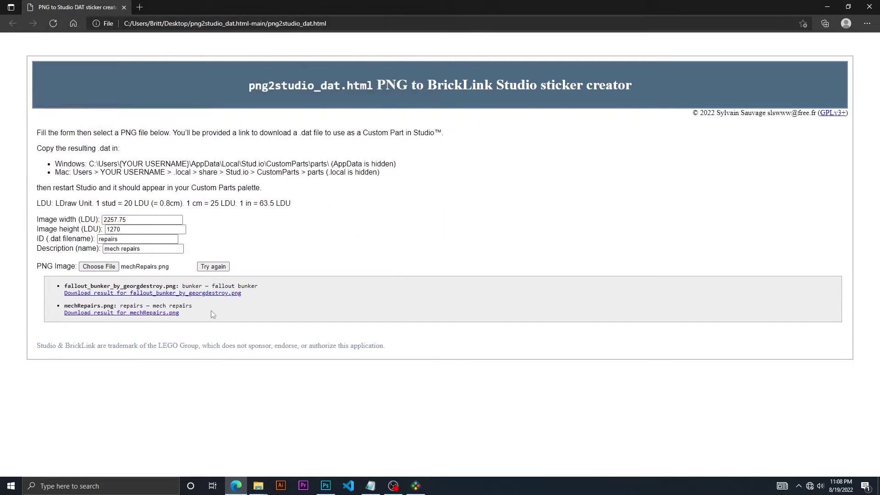
pyautogui.click(154, 316)
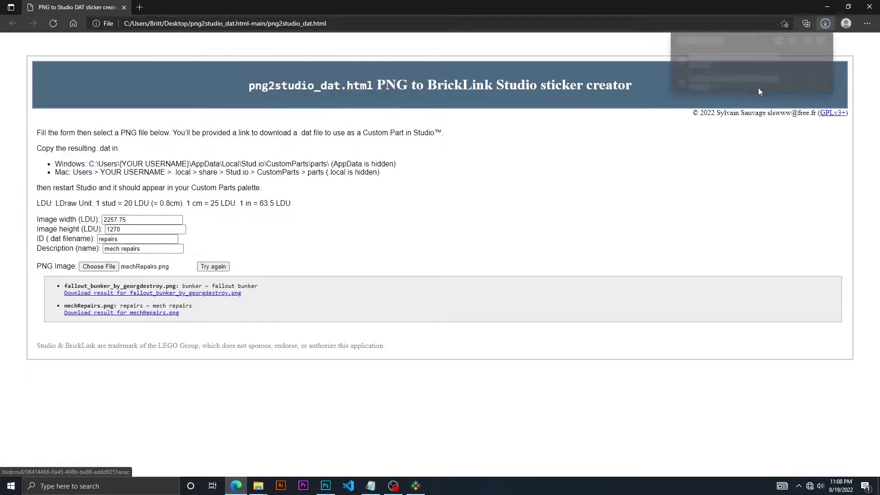
# Copy repairs.dat from the Downloads folder into the Stud.io CustomParts\parts folder
pyautogui.click(826, 9)
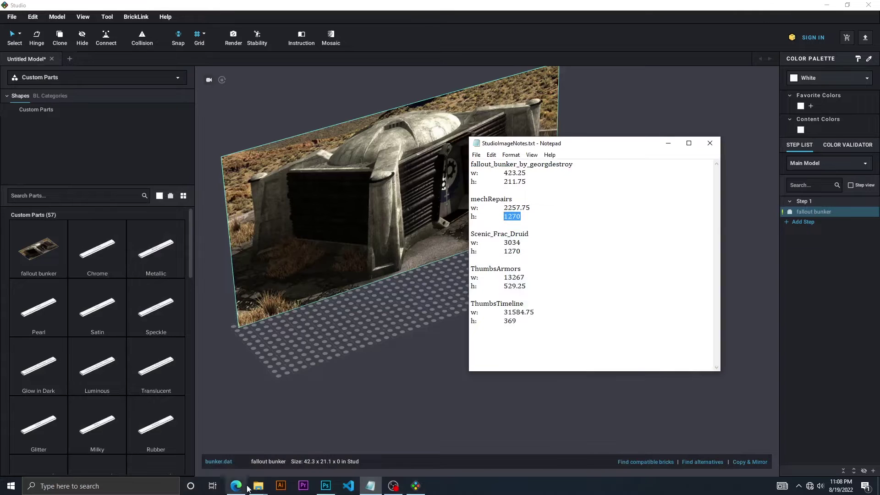
pyautogui.moveTo(251, 487)
pyautogui.click(280, 454)
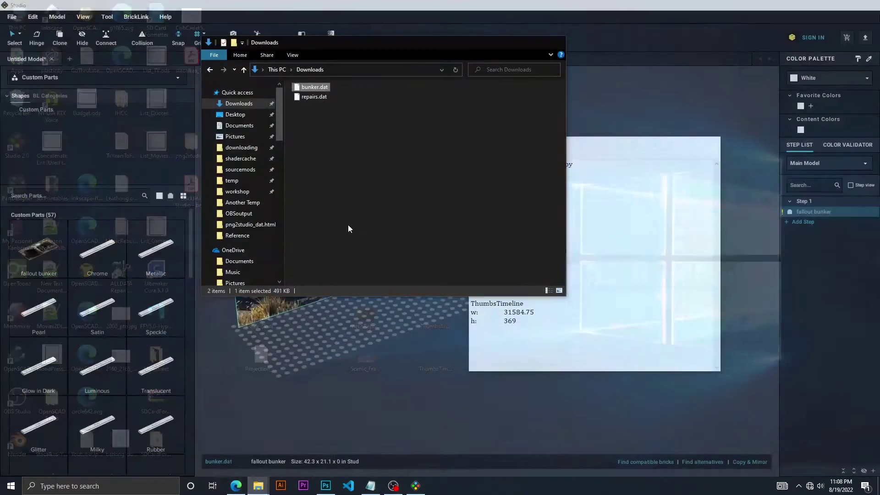
pyautogui.click(311, 97)
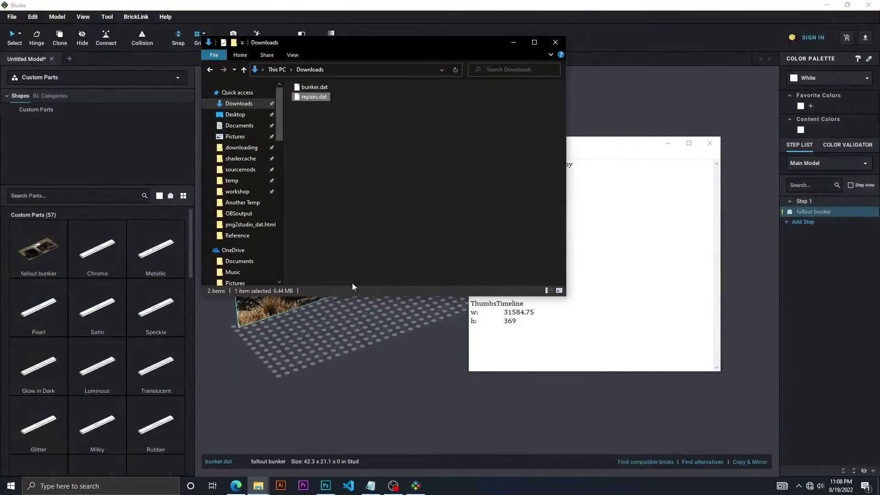
pyautogui.moveTo(258, 485)
pyautogui.click(219, 446)
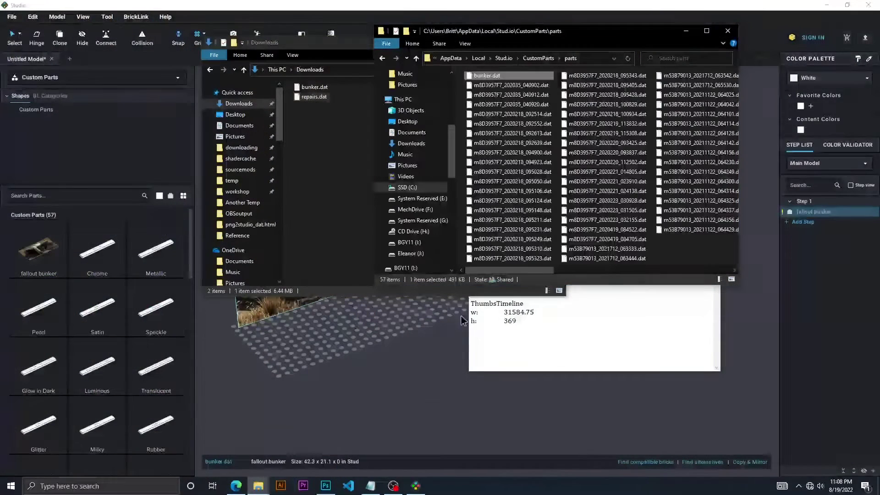
pyautogui.hotkey('ctrl', 'v')
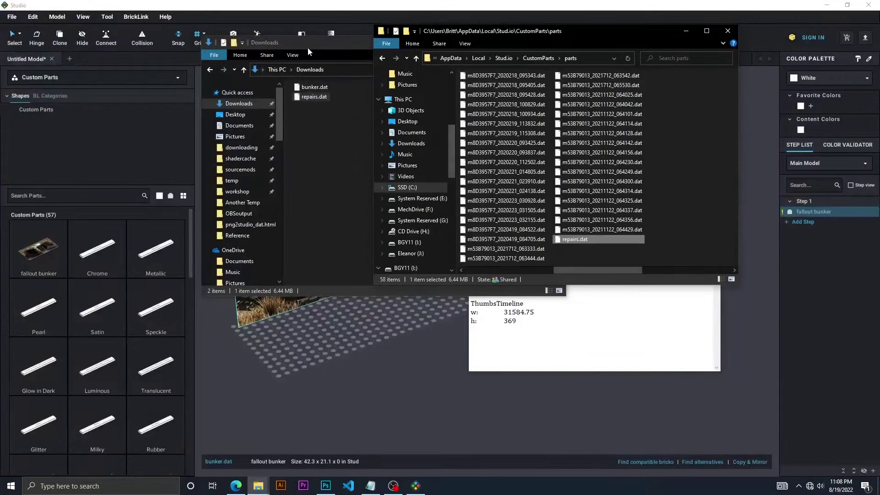
# Switch back to BrickLink Studio, find the mech repairs custom part in the palette, and place it in the model around the fallout bunker image
pyautogui.click(278, 4)
pyautogui.scroll(-1, 103, 280)
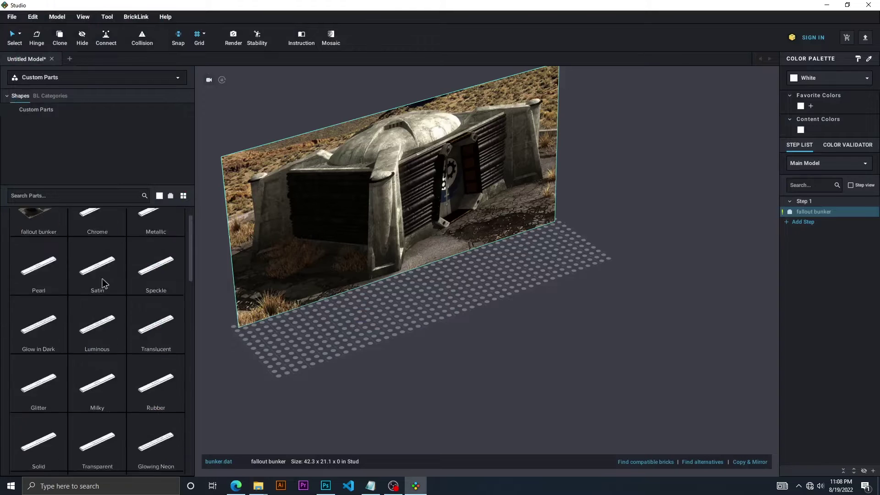
pyautogui.scroll(-15, 102, 284)
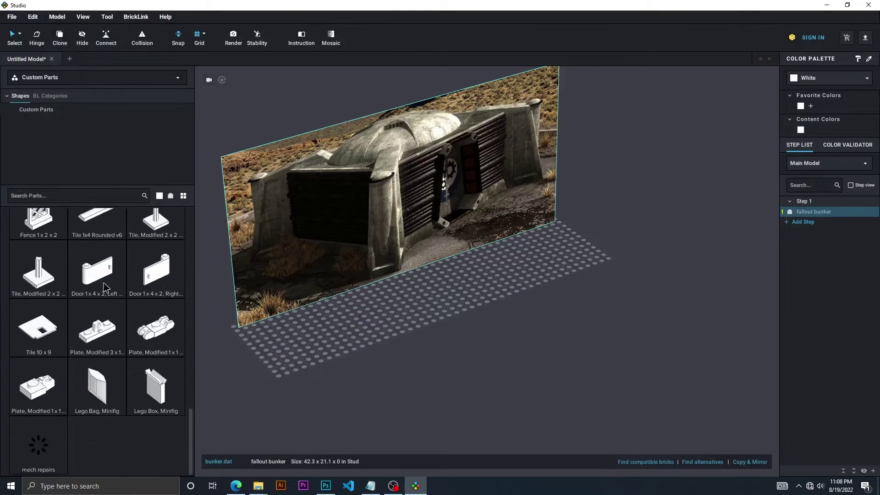
pyautogui.scroll(-3, 383, 331)
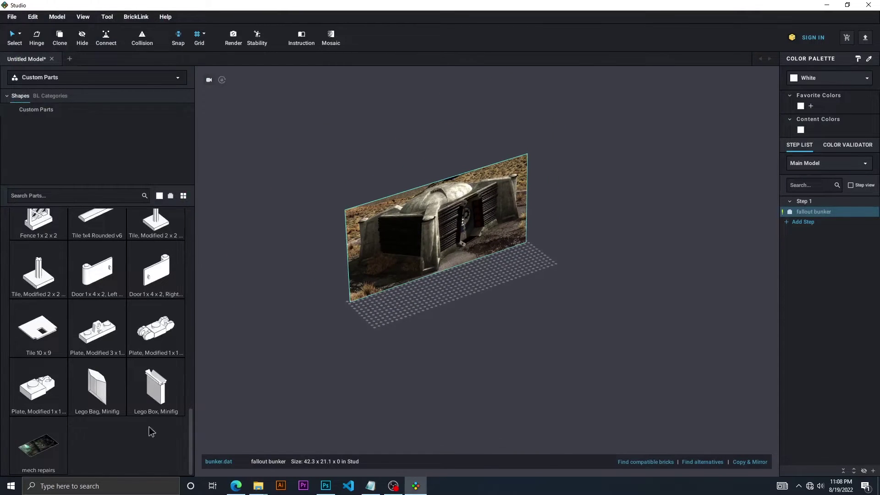
pyautogui.click(50, 450)
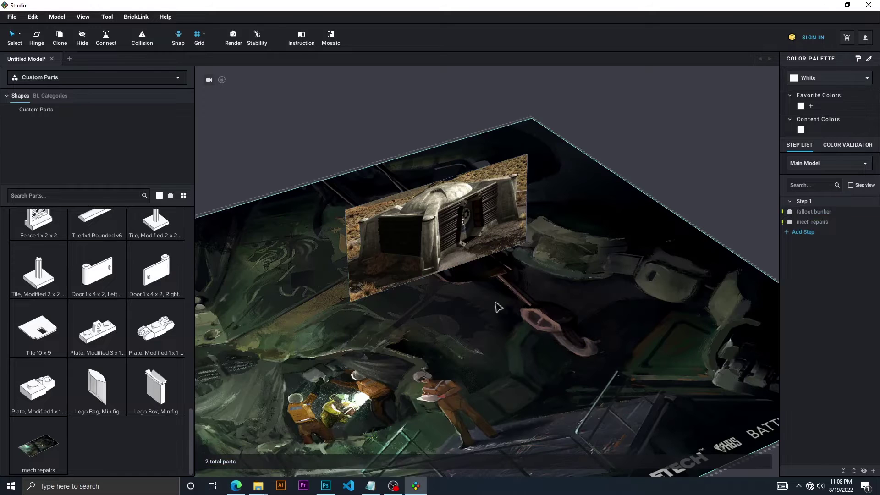
pyautogui.moveTo(534, 330); pyautogui.dragTo(612, 234)
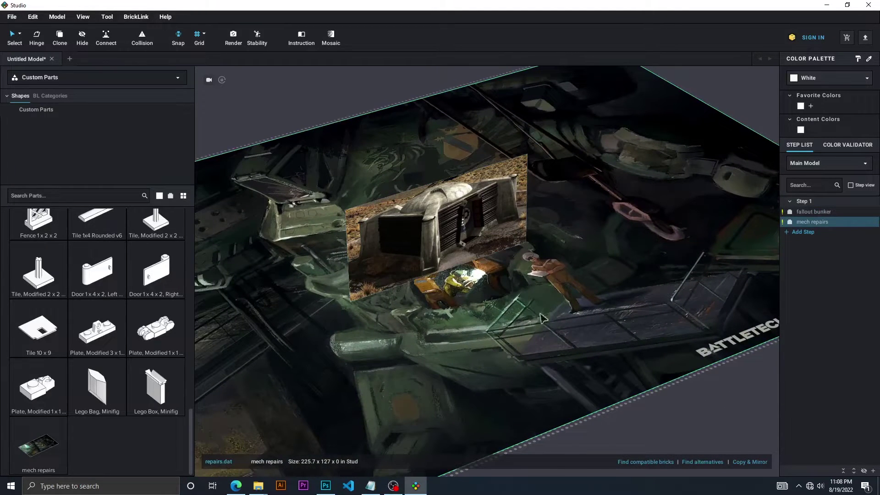
pyautogui.moveTo(540, 316); pyautogui.dragTo(661, 395)
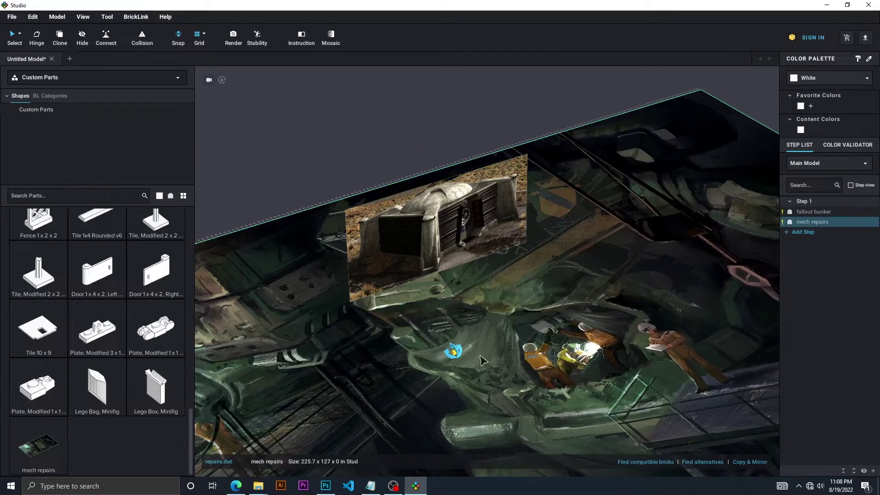
# Rotate the mech repairs image upright and position it behind the fallout bunker image
pyautogui.moveTo(456, 352); pyautogui.dragTo(479, 369)
pyautogui.moveTo(453, 360)
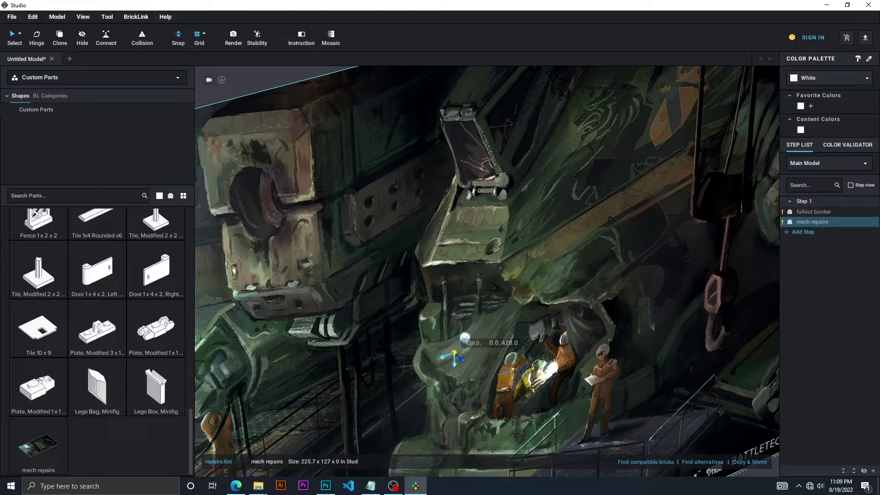
pyautogui.moveTo(456, 358); pyautogui.dragTo(347, 258)
# Move the fallout bunker image sideways toward the right edge of the mech repairs image, clear of the repair crew
pyautogui.moveTo(631, 406); pyautogui.dragTo(565, 314, button='right')
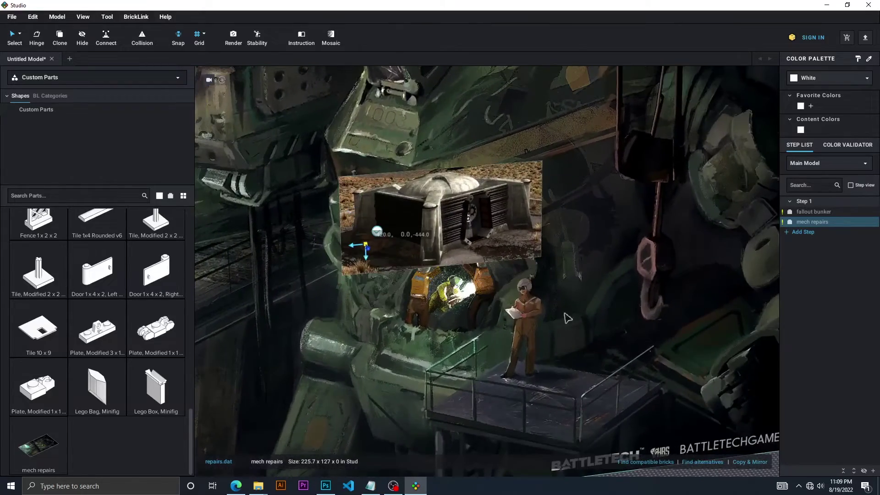
pyautogui.scroll(-6, 556, 320)
pyautogui.scroll(5, 518, 357)
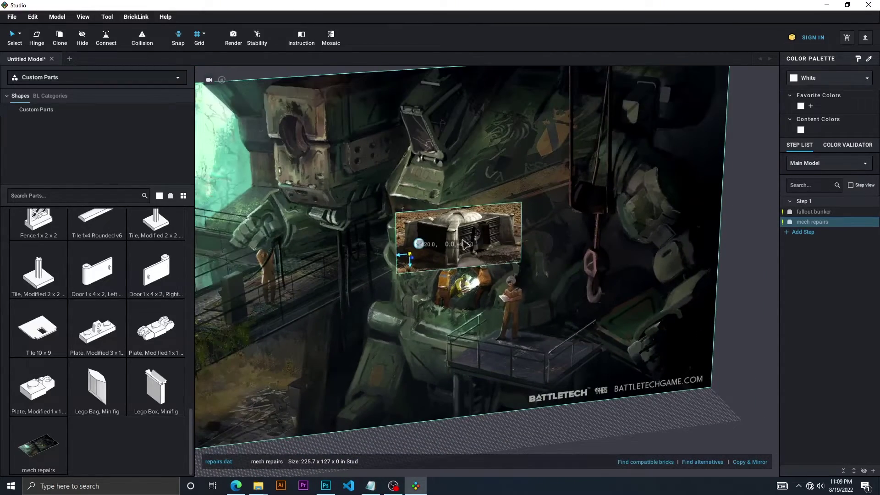
pyautogui.click(466, 244)
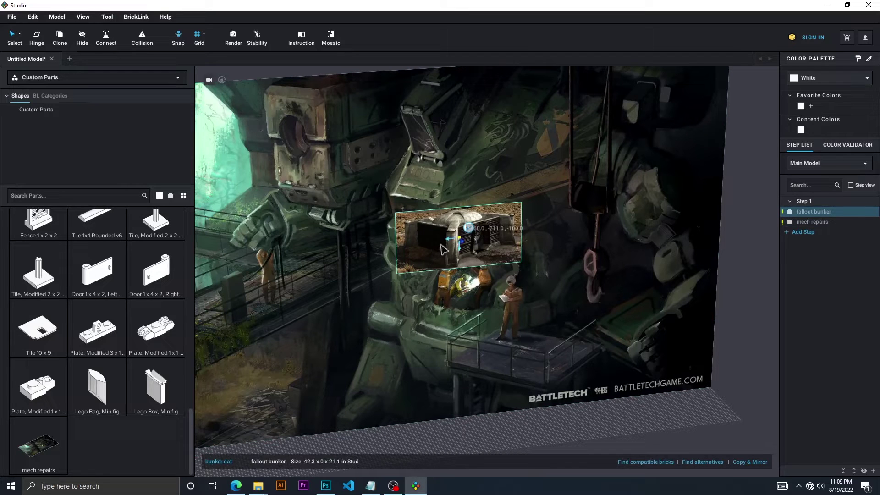
pyautogui.moveTo(451, 244); pyautogui.dragTo(648, 223)
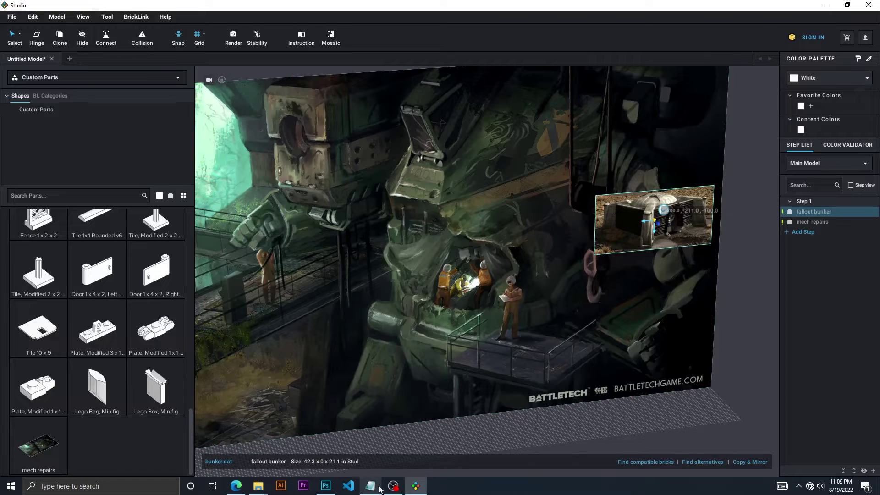
# Return to the sticker creator in the browser and enter the Scenic_Frac_Druid dimensions from the notes: width 3034 and height 1270 LDU
pyautogui.click(235, 487)
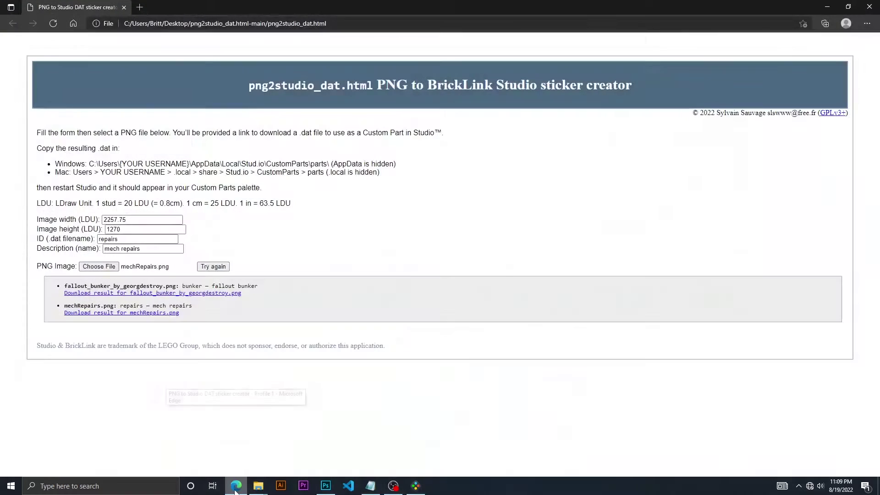
pyautogui.click(370, 486)
pyautogui.moveTo(521, 245); pyautogui.dragTo(509, 244)
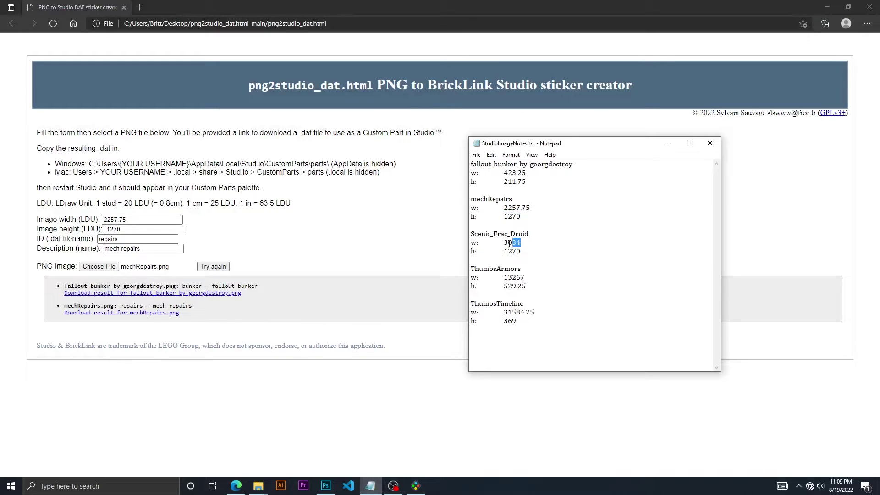
pyautogui.doubleClick(134, 219)
pyautogui.write('3034')
pyautogui.click(366, 491)
pyautogui.moveTo(524, 251); pyautogui.dragTo(503, 252)
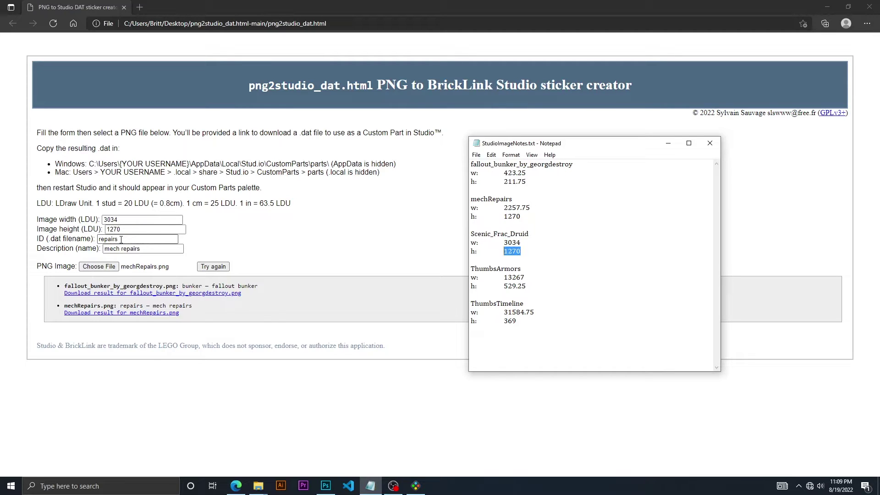
# Set the .dat filename ID to druid and the description to druid concept
pyautogui.moveTo(123, 239); pyautogui.dragTo(85, 240)
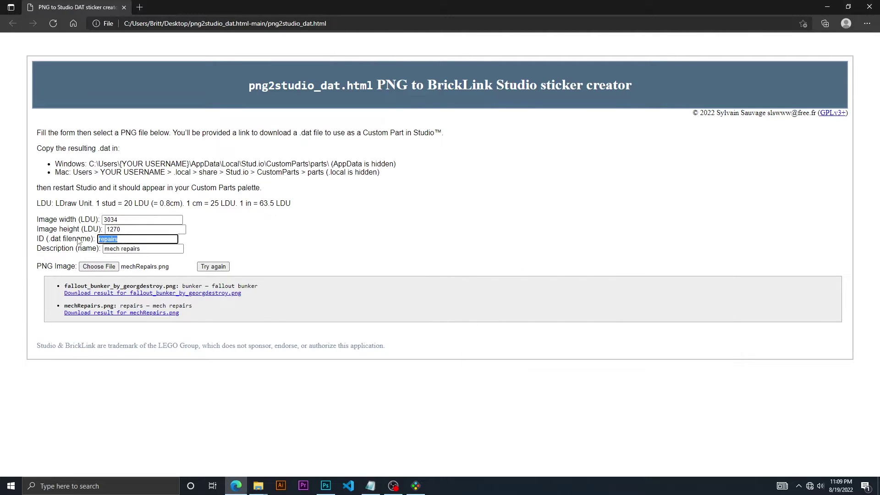
pyautogui.write('druid')
pyautogui.press('Tab')
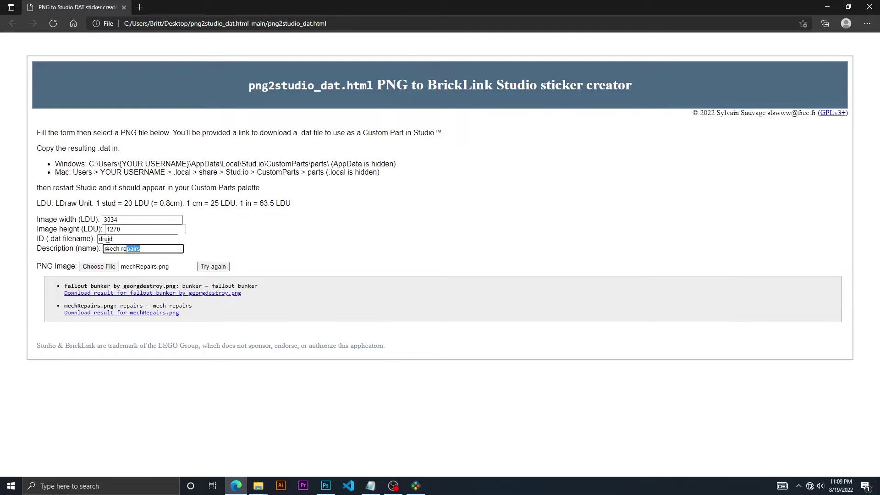
pyautogui.write('dr')
pyautogui.write('ru')
# Load Scenic_Frac_Druid.png from the Desktop into the sticker creator for conversion
pyautogui.click(99, 266)
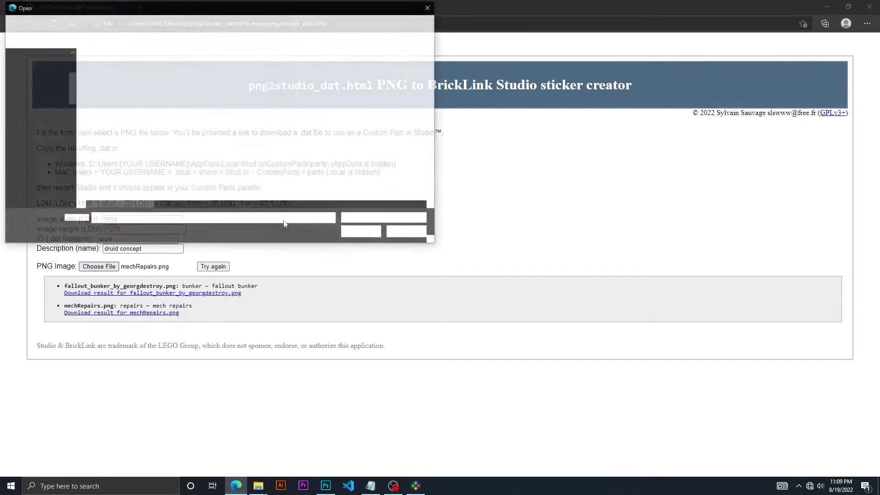
pyautogui.click(156, 162)
pyautogui.press('s')
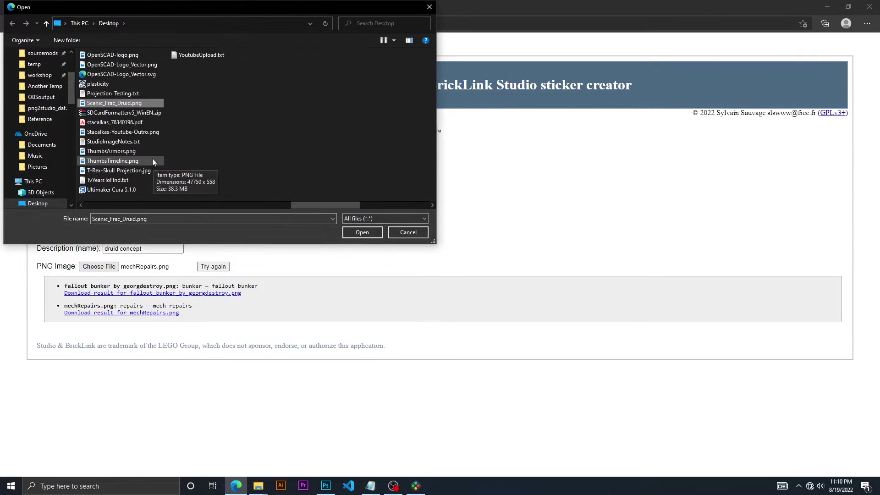
pyautogui.click(372, 234)
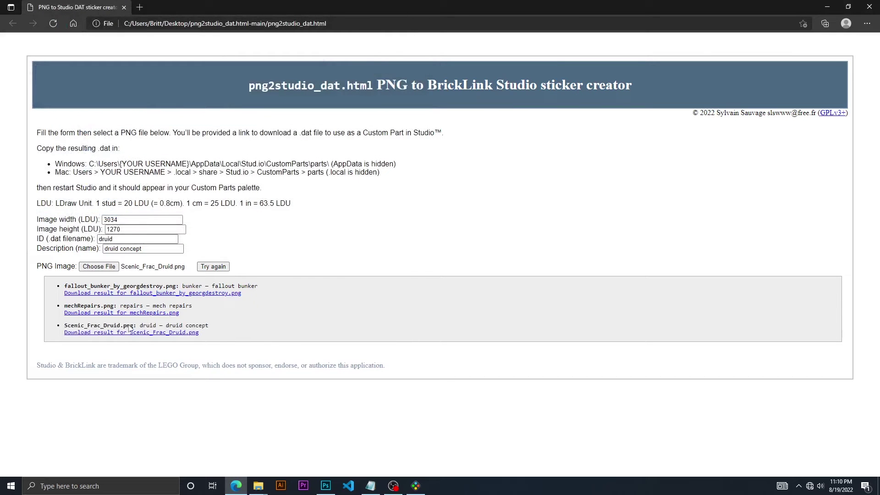
# Download the converted .dat file for Scenic_Frac_Druid.png and clear the browser and notes windows from view
pyautogui.click(147, 337)
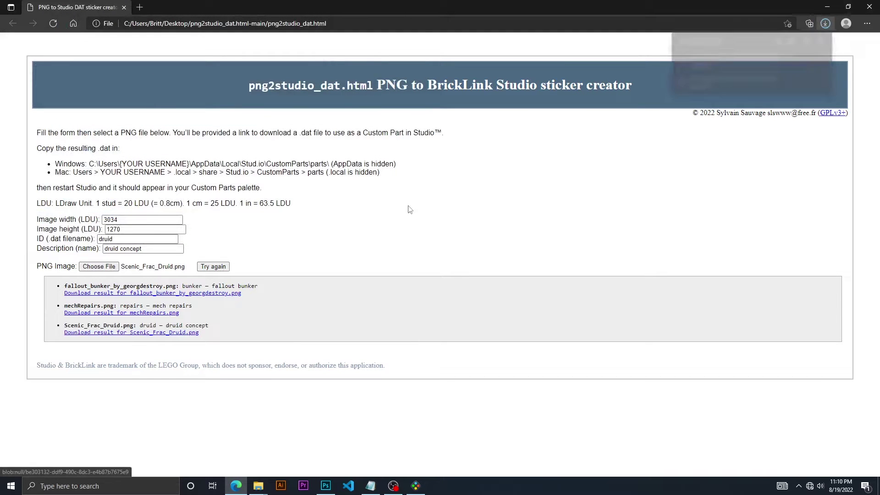
pyautogui.click(825, 7)
pyautogui.click(260, 485)
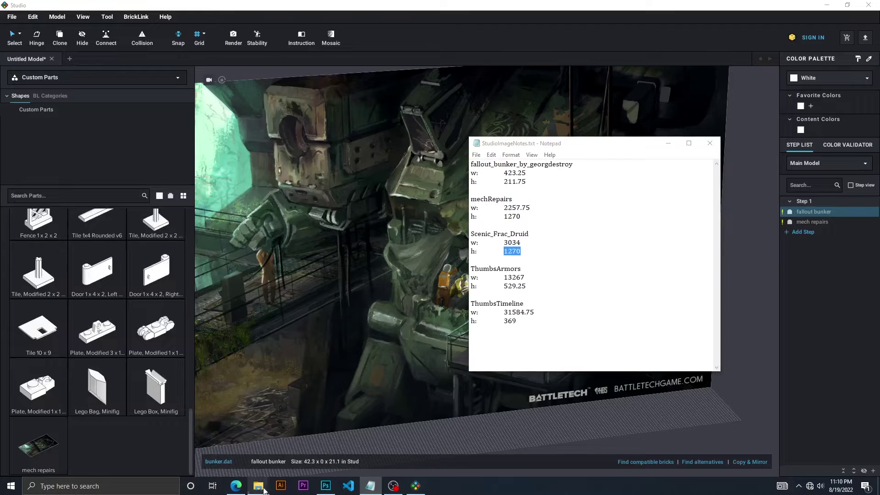
pyautogui.click(668, 144)
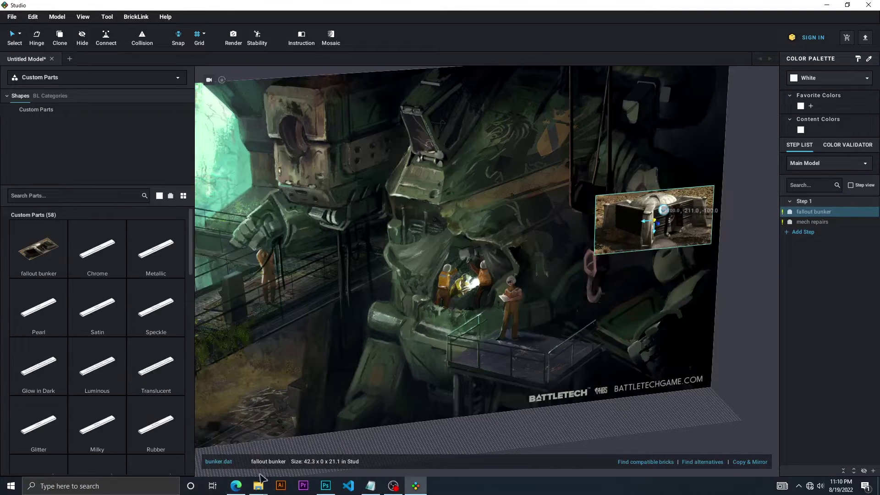
# Copy druid.dat from the Downloads folder into Studio's CustomParts parts folder
pyautogui.click(260, 484)
pyautogui.click(295, 445)
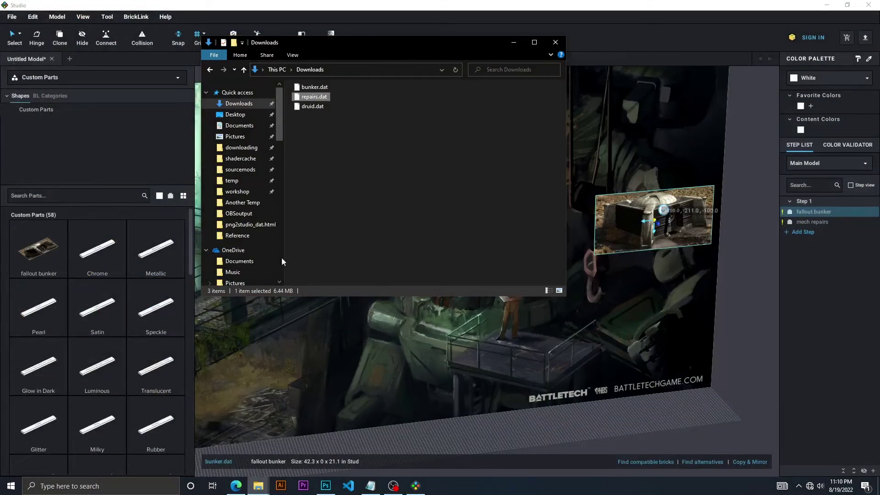
pyautogui.click(313, 106)
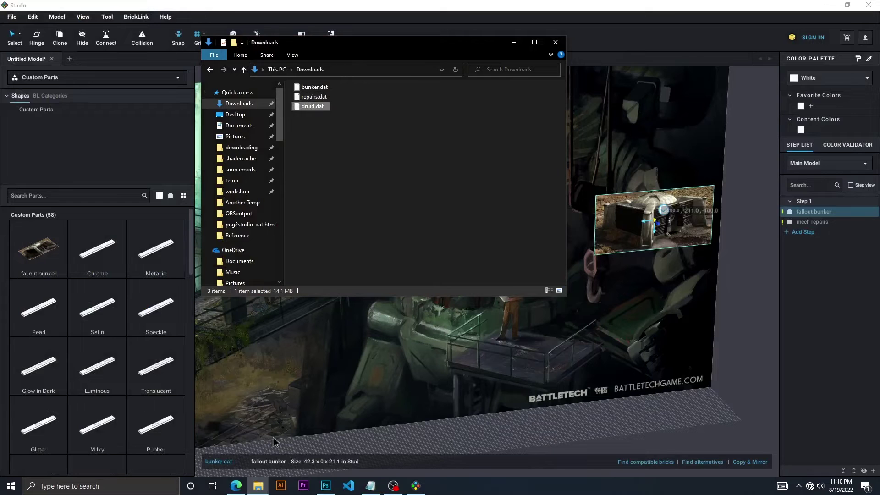
pyautogui.moveTo(258, 486)
pyautogui.click(236, 451)
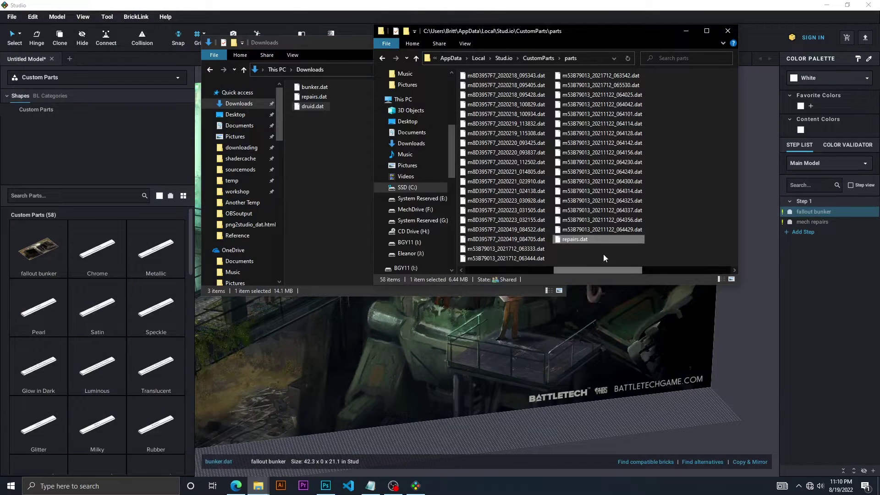
pyautogui.hotkey('ctrl', 'v')
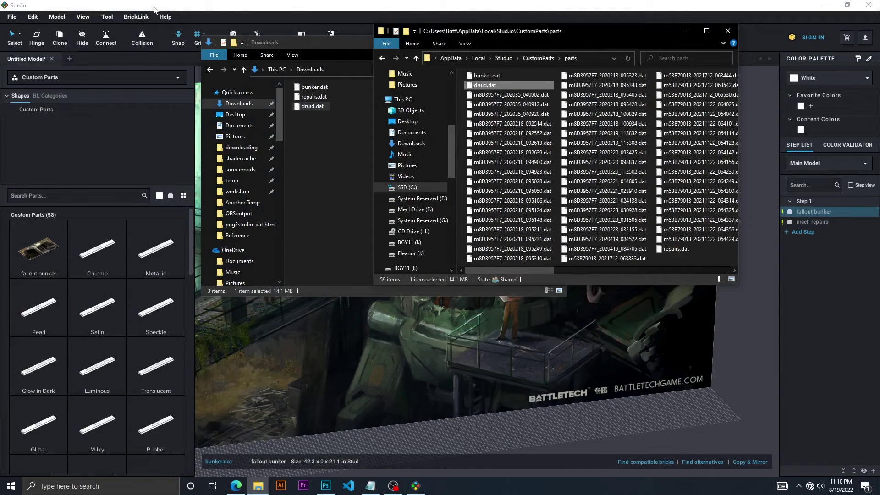
# Return to Studio, find the druid concept custom part and place it flat at the foot of the mech repairs image
pyautogui.click(164, 84)
pyautogui.scroll(-2, 122, 279)
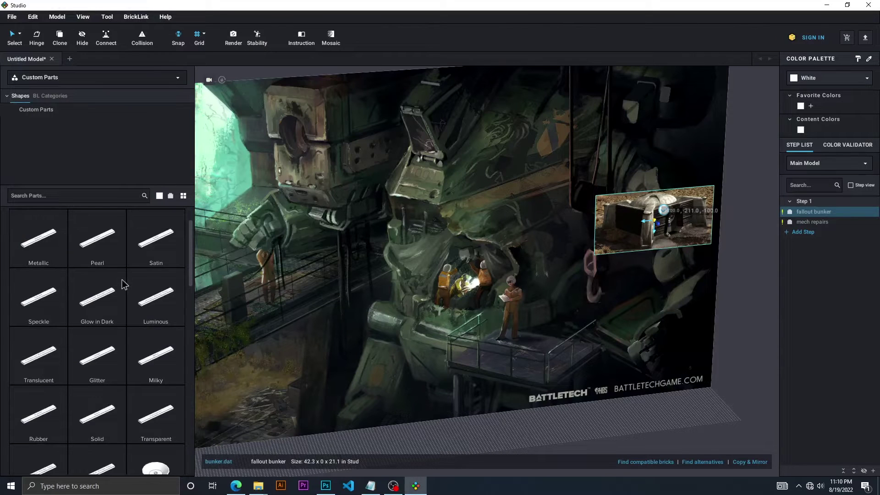
pyautogui.scroll(-20, 122, 279)
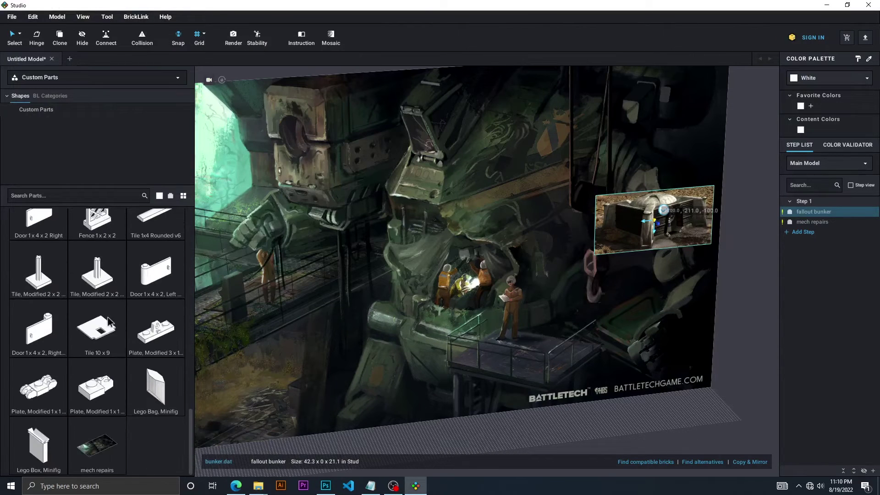
pyautogui.scroll(15, 123, 388)
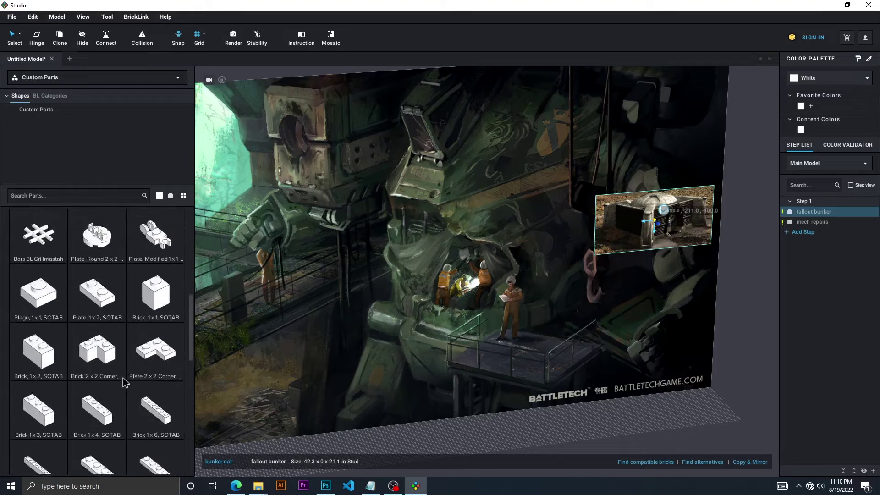
pyautogui.scroll(4, 123, 377)
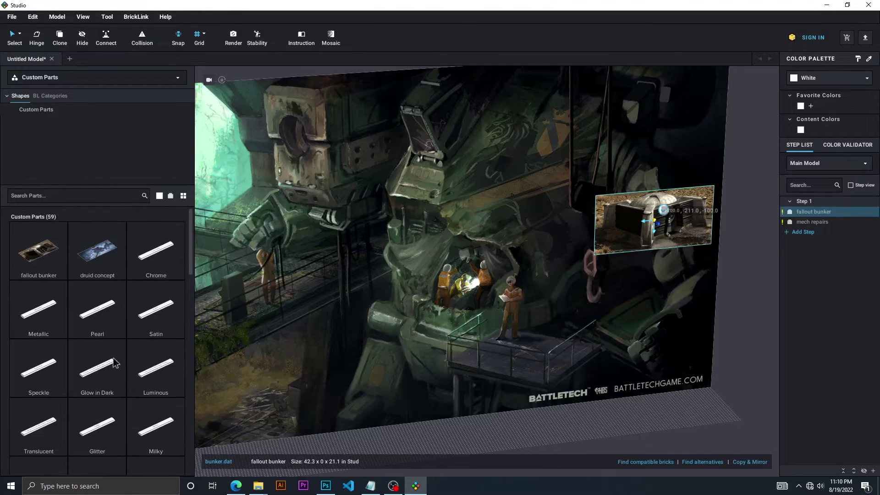
pyautogui.scroll(-2, 410, 296)
pyautogui.scroll(-3, 413, 301)
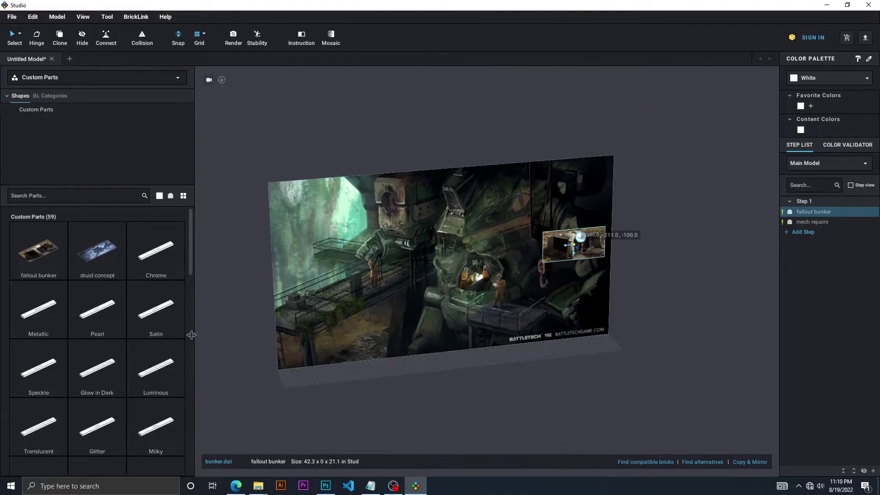
pyautogui.click(106, 256)
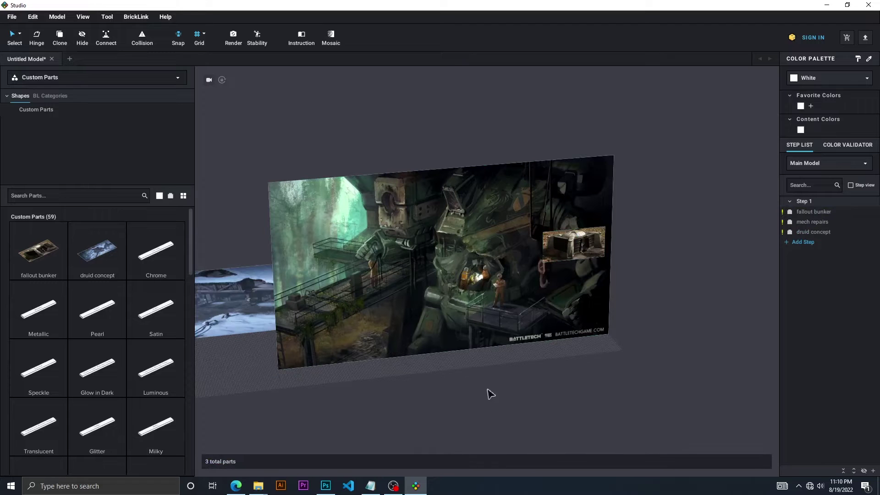
pyautogui.moveTo(454, 365); pyautogui.dragTo(479, 365)
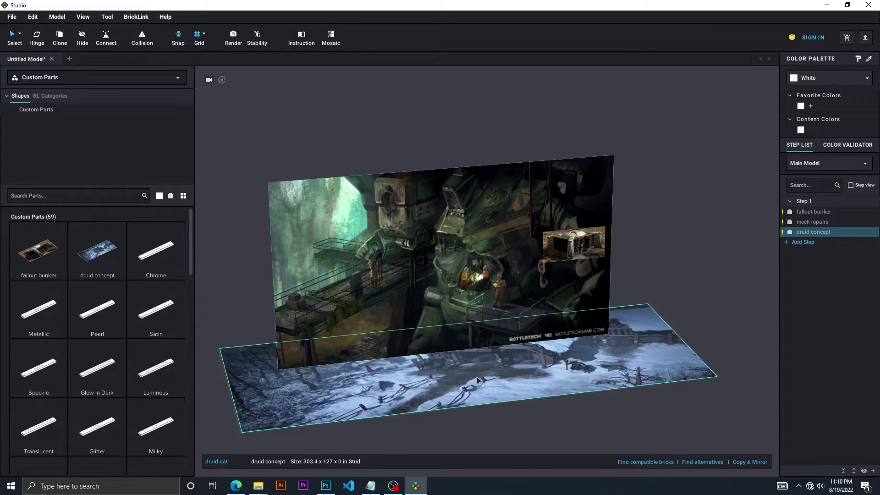
# Rotate the druid concept image from lying flat to standing upright
pyautogui.scroll(5, 464, 398)
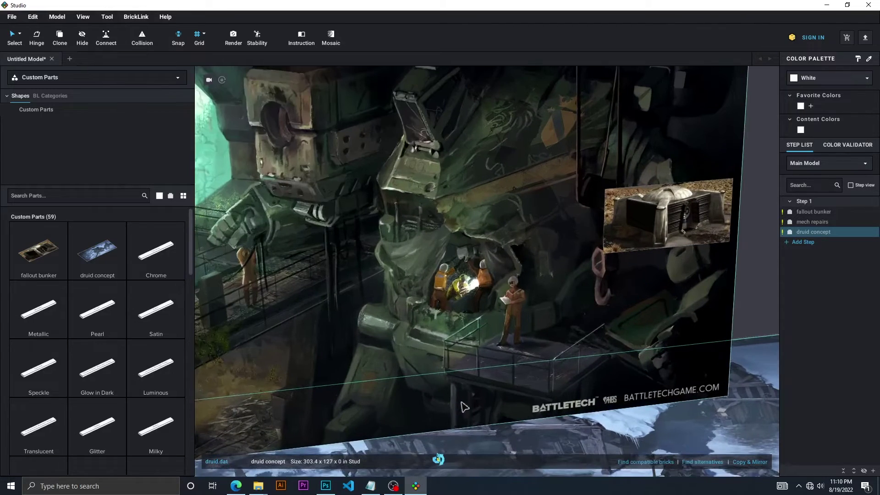
pyautogui.moveTo(462, 403); pyautogui.dragTo(461, 401, button='right')
pyautogui.scroll(6, 453, 408)
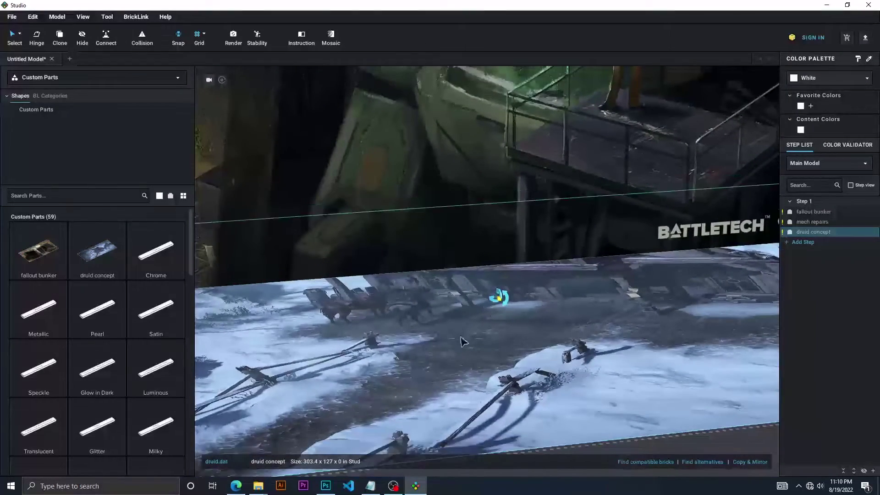
pyautogui.moveTo(461, 338); pyautogui.dragTo(477, 352, button='right')
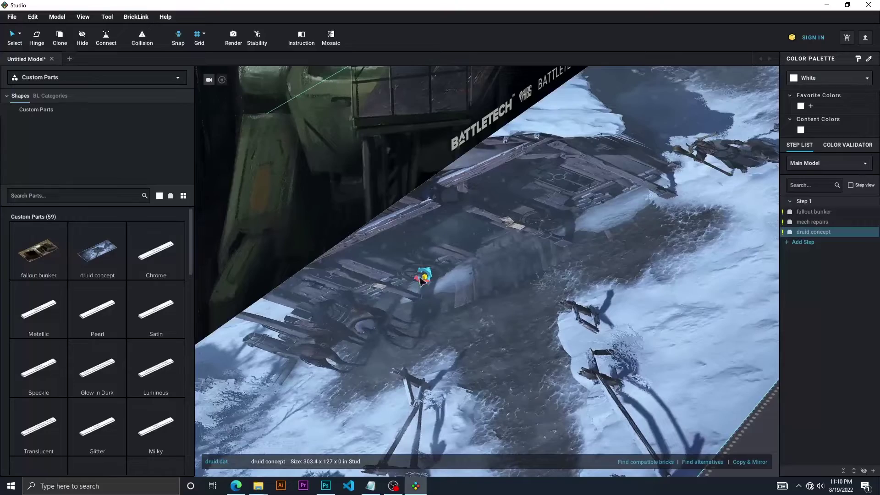
pyautogui.moveTo(425, 271); pyautogui.dragTo(449, 304)
pyautogui.scroll(-10, 494, 289)
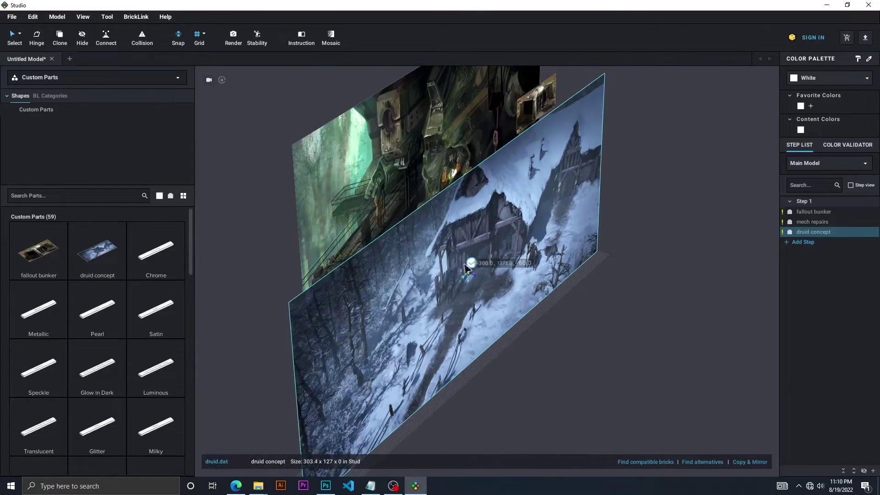
# Move the upright druid concept image out in front of the mech repairs image and deselect it
pyautogui.moveTo(468, 306); pyautogui.dragTo(442, 308, button='right')
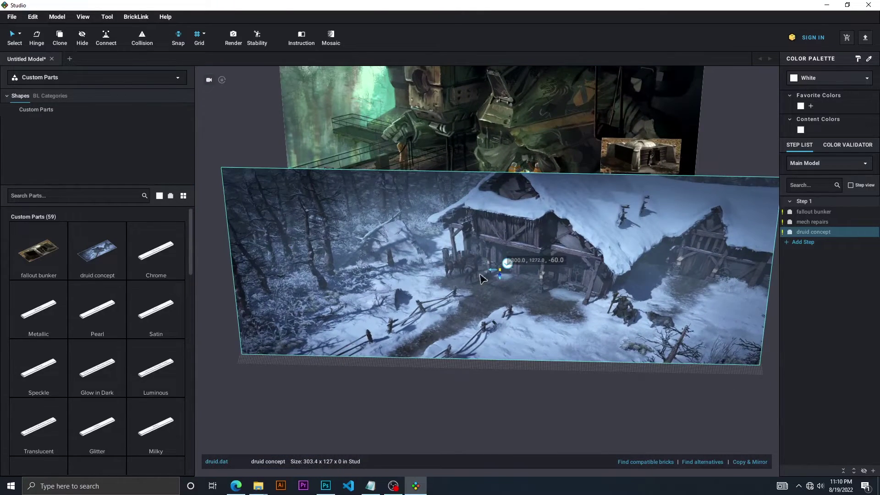
pyautogui.scroll(-1, 482, 278)
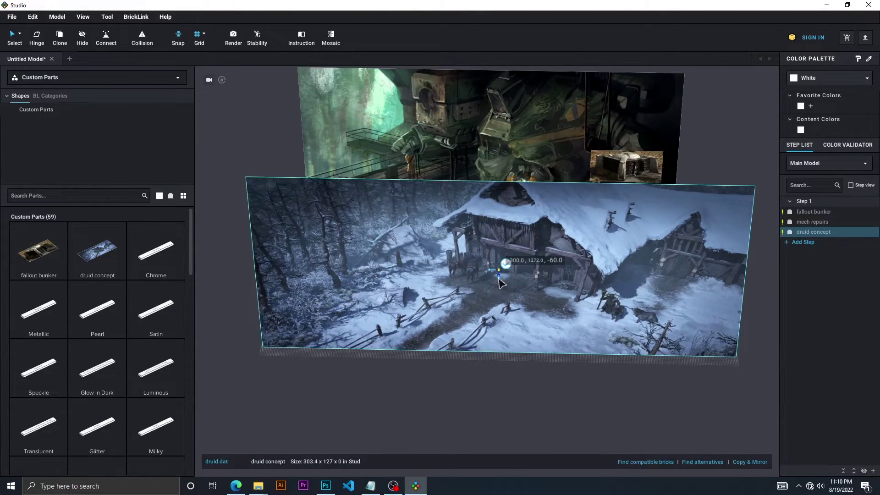
pyautogui.moveTo(498, 295); pyautogui.dragTo(475, 291, button='right')
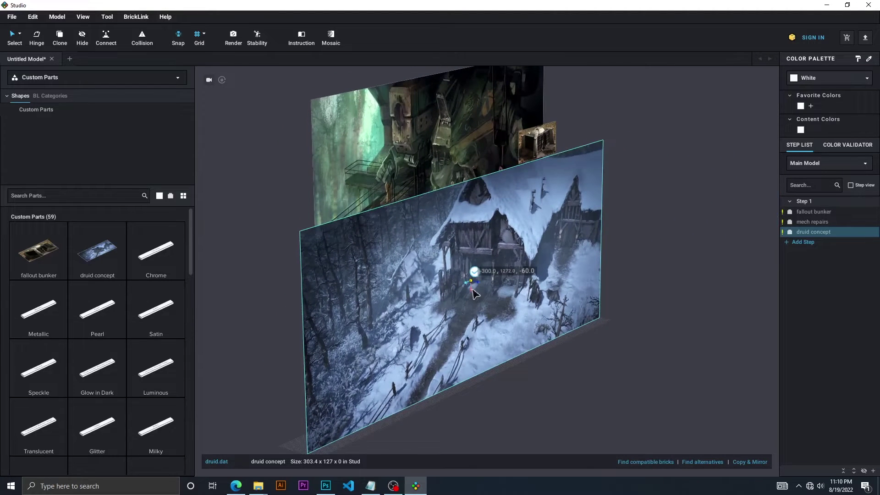
pyautogui.moveTo(474, 293); pyautogui.dragTo(499, 277, button='right')
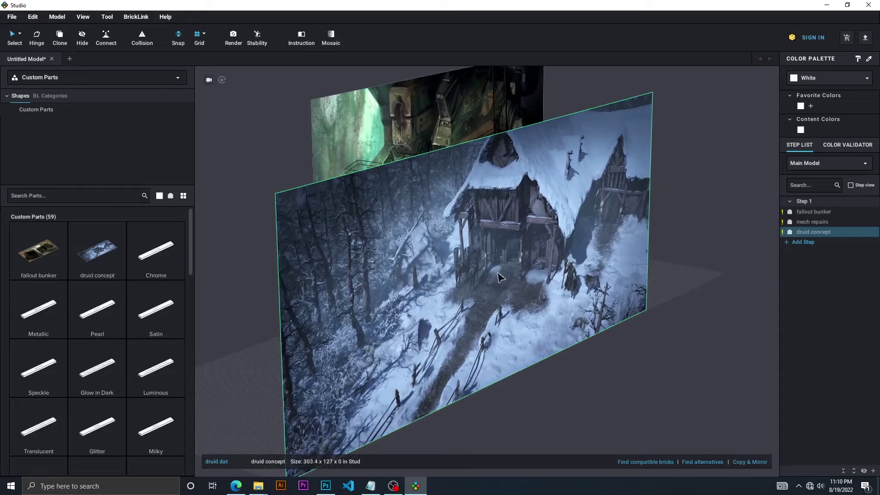
pyautogui.click(498, 276)
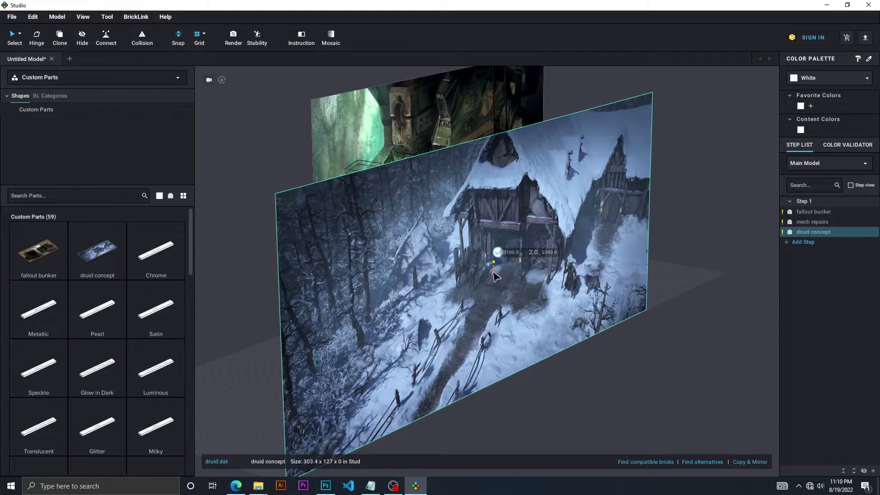
pyautogui.moveTo(494, 275); pyautogui.dragTo(458, 313)
pyautogui.click(584, 402)
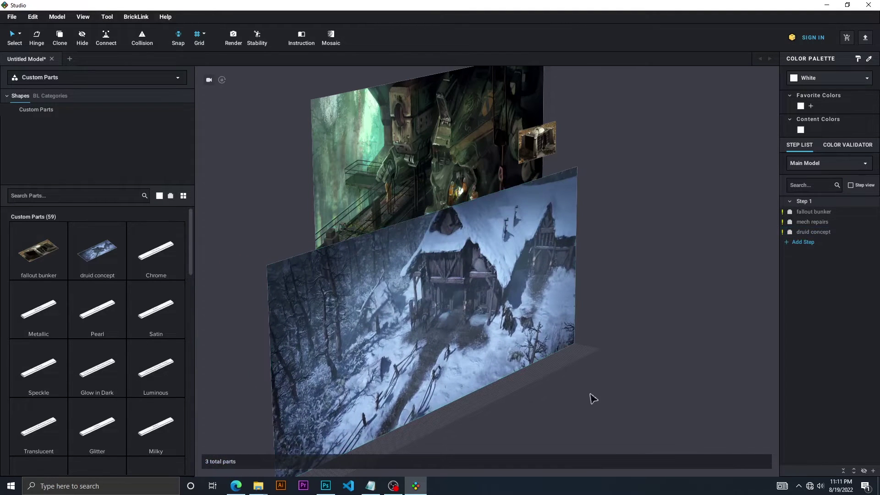
pyautogui.moveTo(593, 397); pyautogui.dragTo(355, 412, button='right')
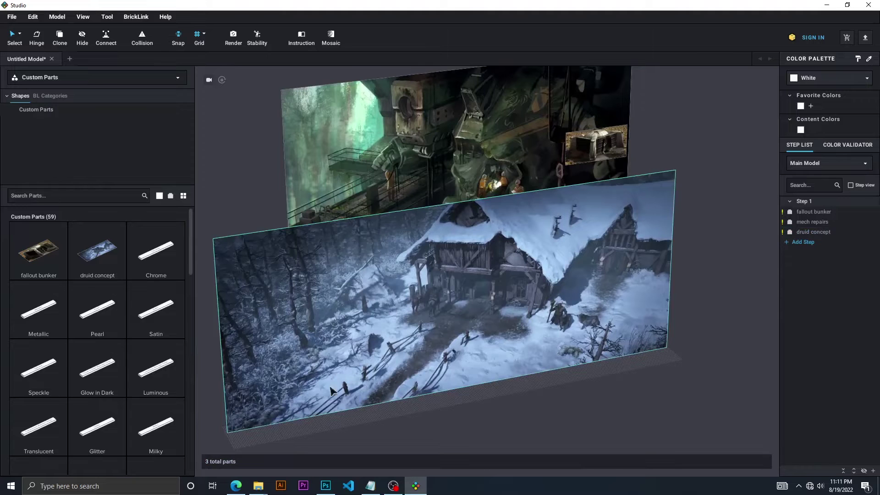
# Return to the sticker creator in the browser and enter the ThumbsArmors dimensions from the notes: width 13267 and height 529.25 LDU
pyautogui.click(237, 485)
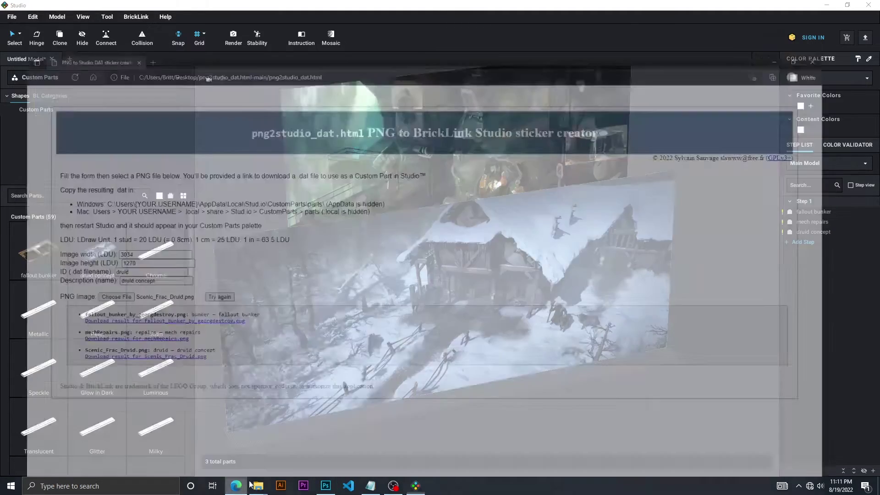
pyautogui.click(371, 485)
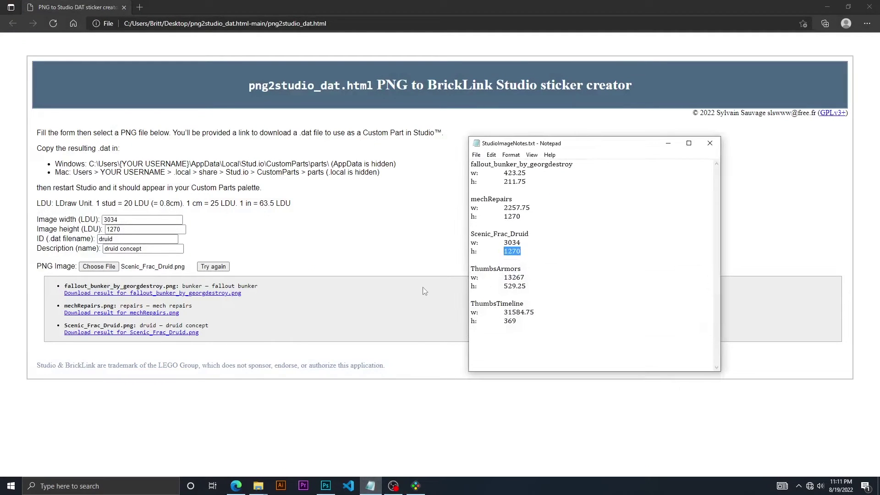
pyautogui.moveTo(529, 277); pyautogui.dragTo(501, 276)
pyautogui.hotkey('ctrl', 'c')
pyautogui.moveTo(129, 219); pyautogui.dragTo(73, 222)
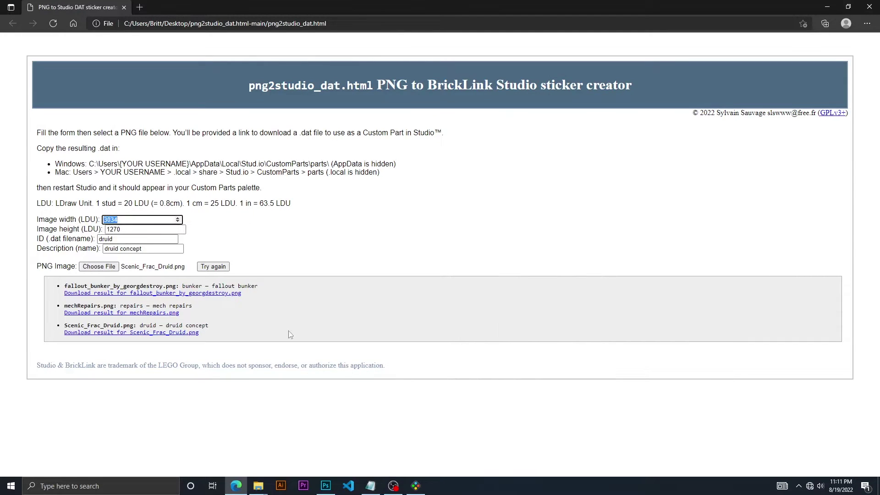
pyautogui.hotkey('ctrl', 'v')
pyautogui.click(370, 485)
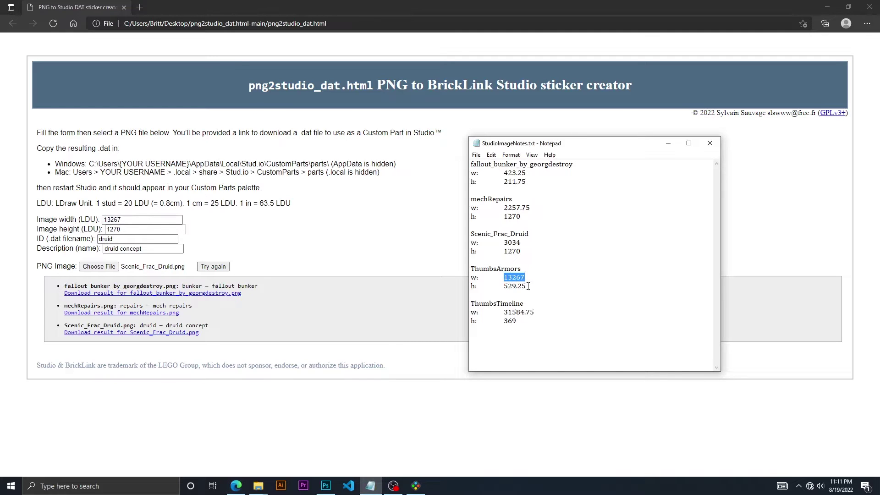
pyautogui.moveTo(528, 286); pyautogui.dragTo(506, 287)
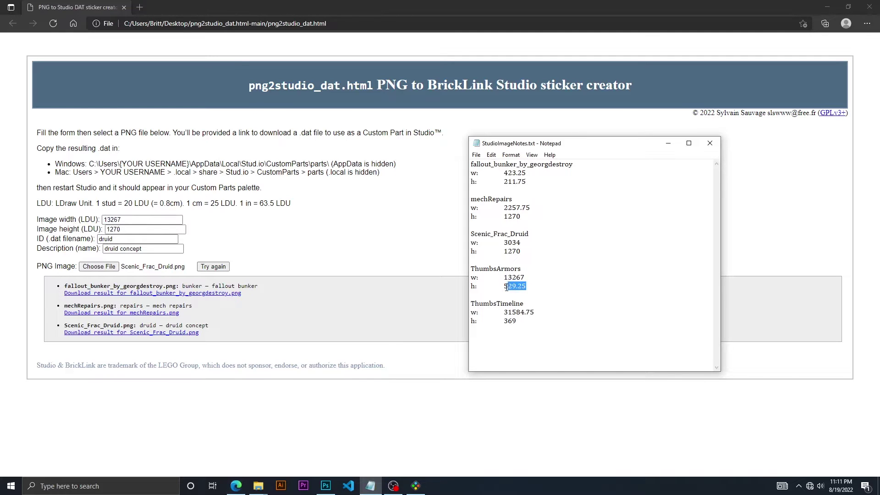
pyautogui.doubleClick(126, 229)
pyautogui.write('529.25')
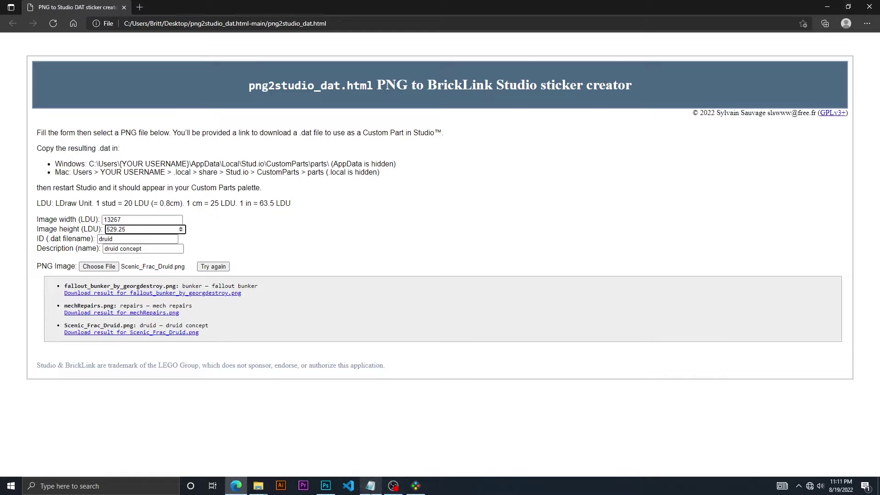
pyautogui.click(371, 485)
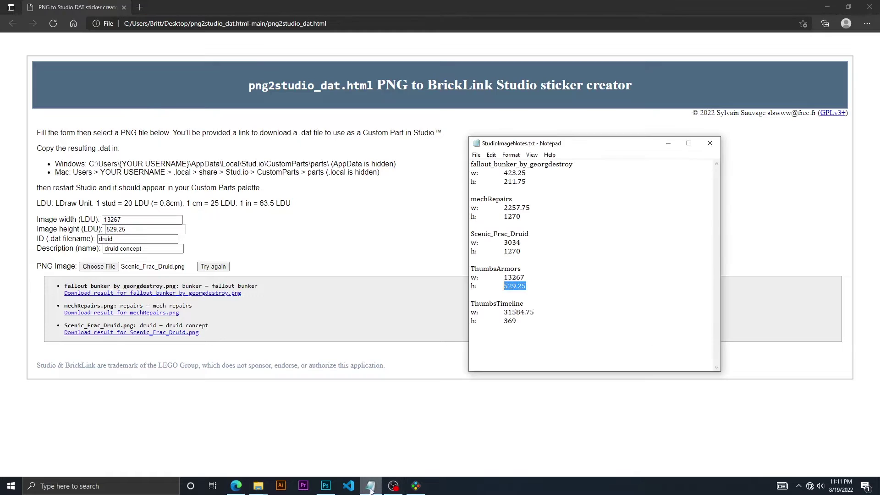
# Set the .dat filename ID to armors and the description to thumbs armors
pyautogui.click(131, 242)
pyautogui.moveTo(131, 243); pyautogui.dragTo(76, 240)
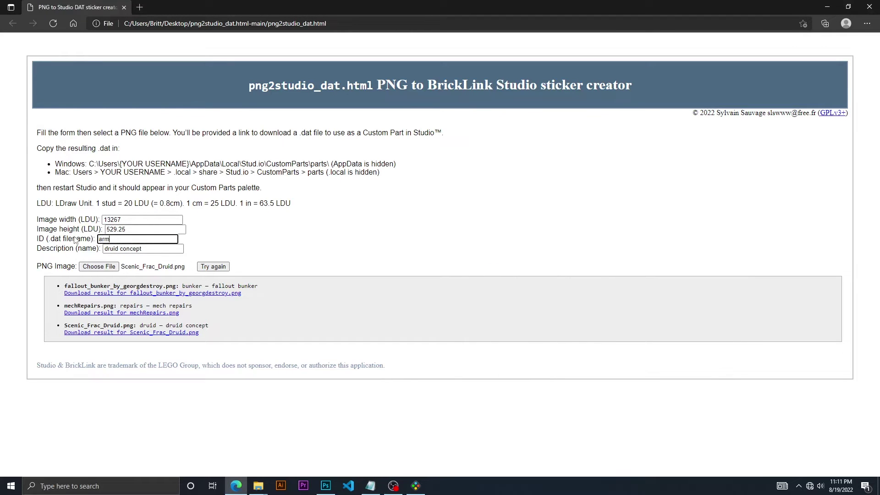
pyautogui.press('Tab')
pyautogui.write('t')
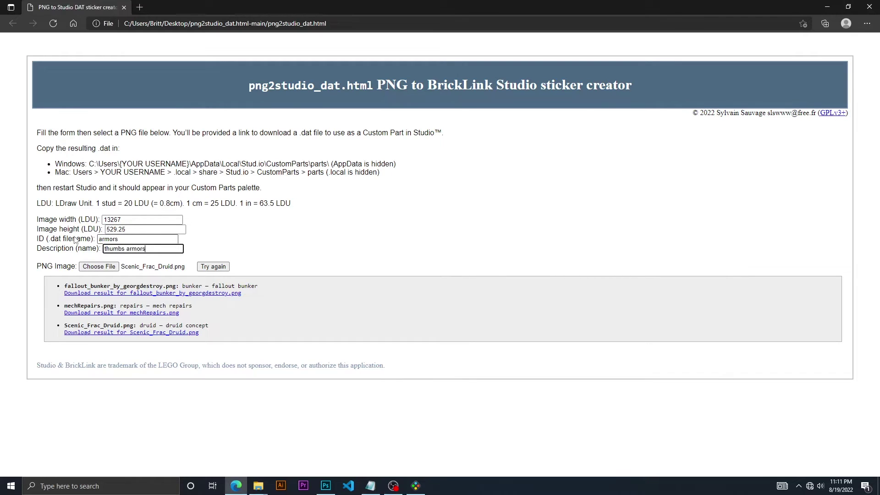
# Convert ThumbsArmors.png from the Desktop with the sticker creator and download the resulting armors.dat
pyautogui.click(99, 266)
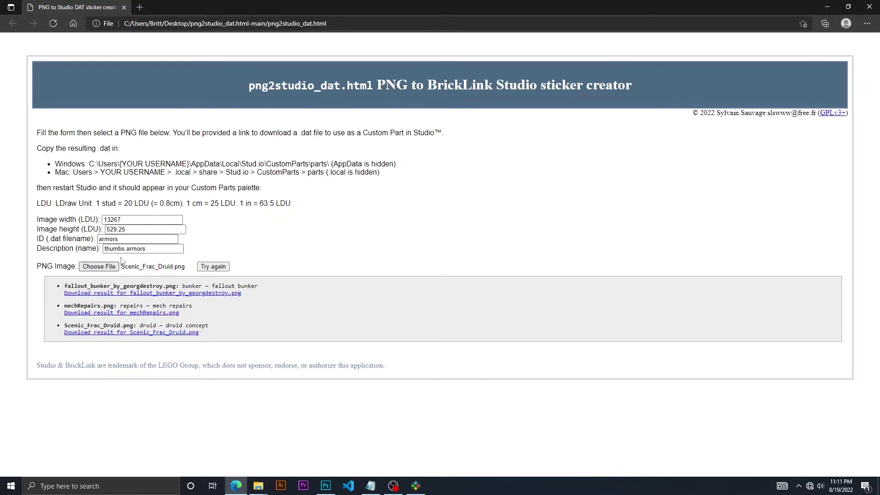
pyautogui.click(133, 159)
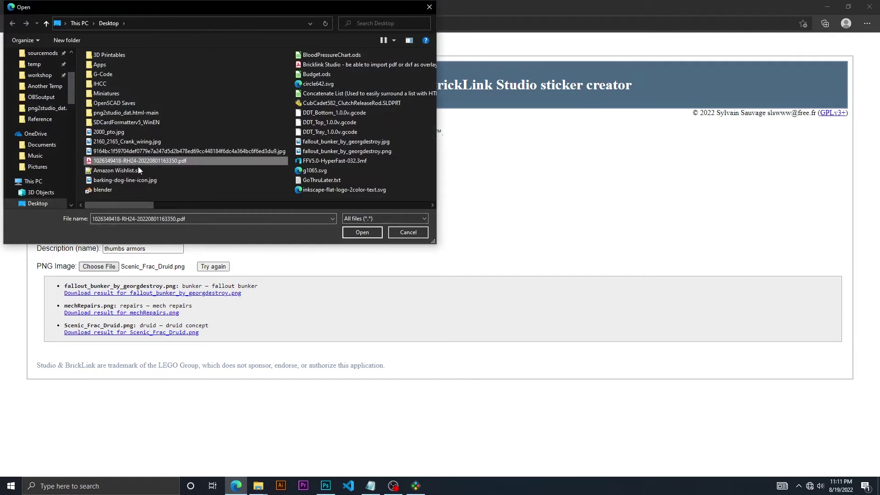
pyautogui.press('t')
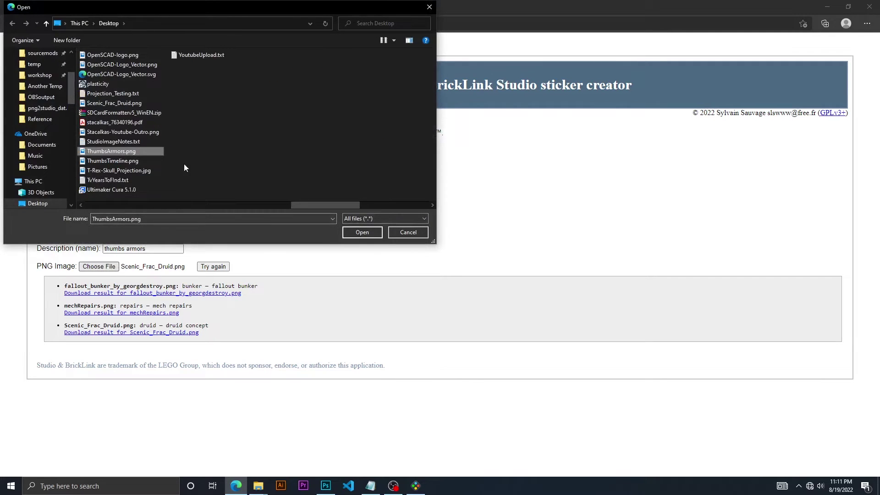
pyautogui.click(362, 232)
pyautogui.click(161, 352)
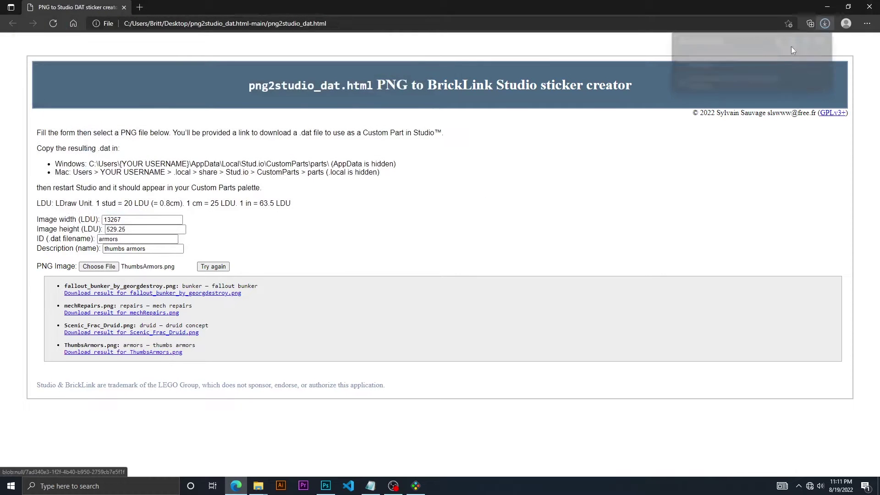
# Copy armors.dat from Downloads into Studio's CustomParts\parts folder and return to BrickLink Studio
pyautogui.click(826, 7)
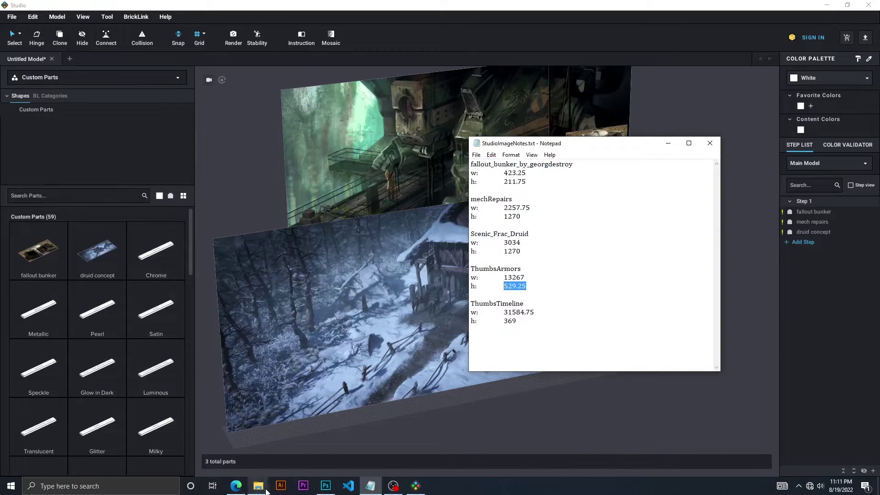
pyautogui.moveTo(258, 485)
pyautogui.click(300, 440)
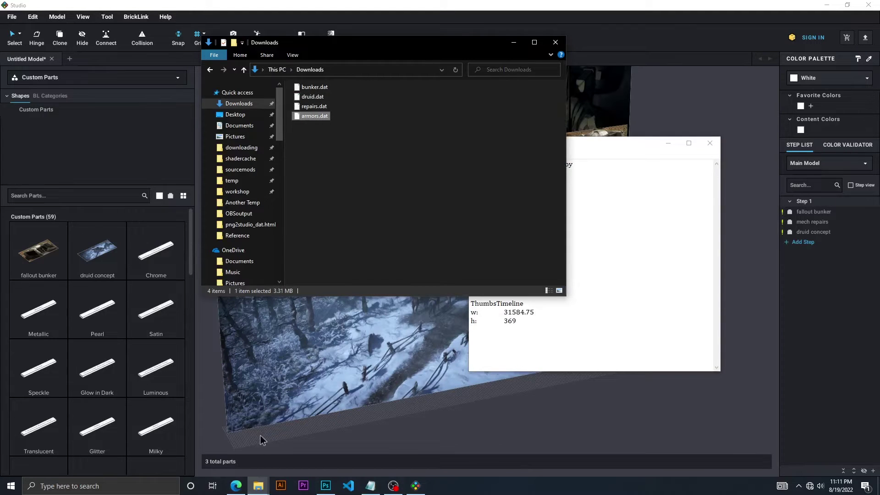
pyautogui.moveTo(259, 485)
pyautogui.click(229, 456)
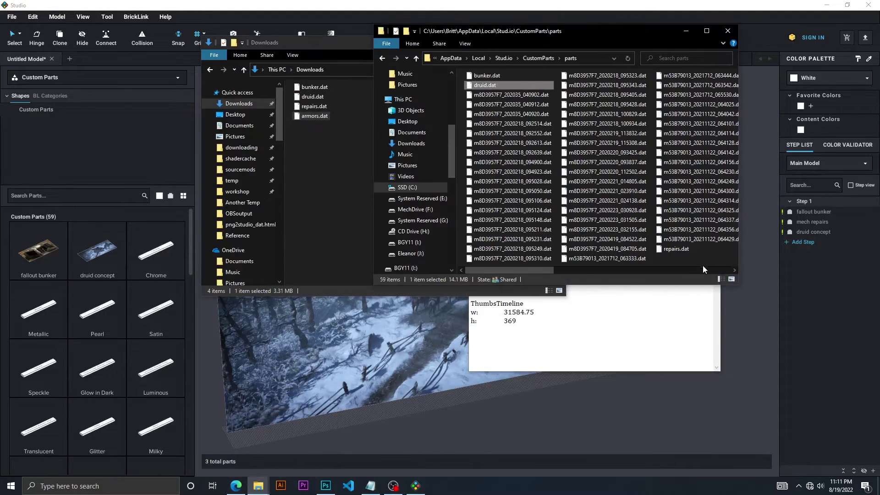
pyautogui.hotkey('ctrl', 'v')
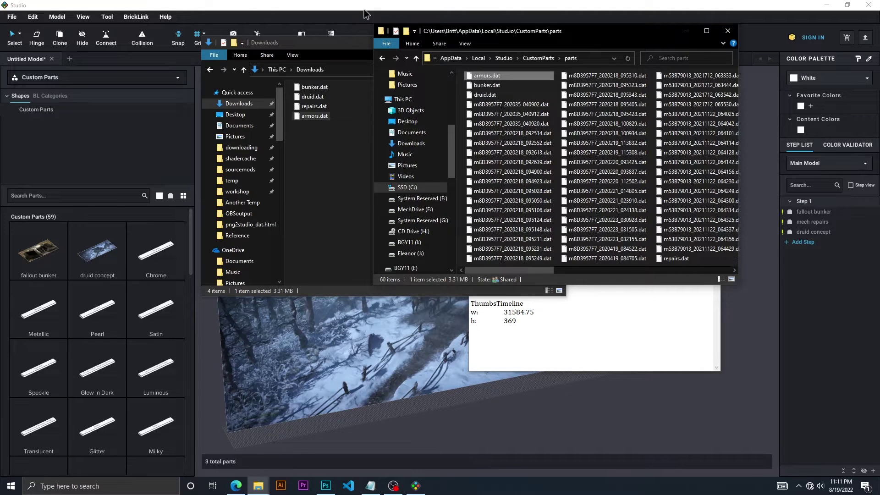
pyautogui.click(366, 3)
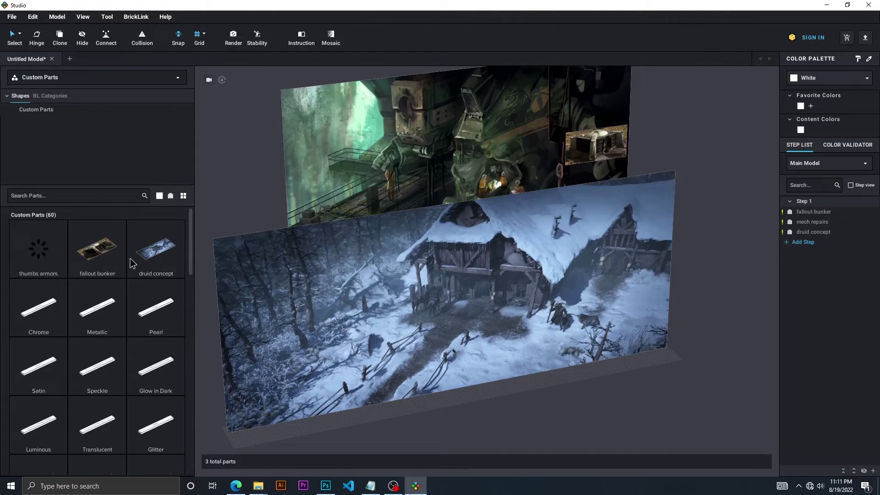
# Place the thumbs armors custom part lying flat in front of the upright druid concept image
pyautogui.scroll(-5, 408, 250)
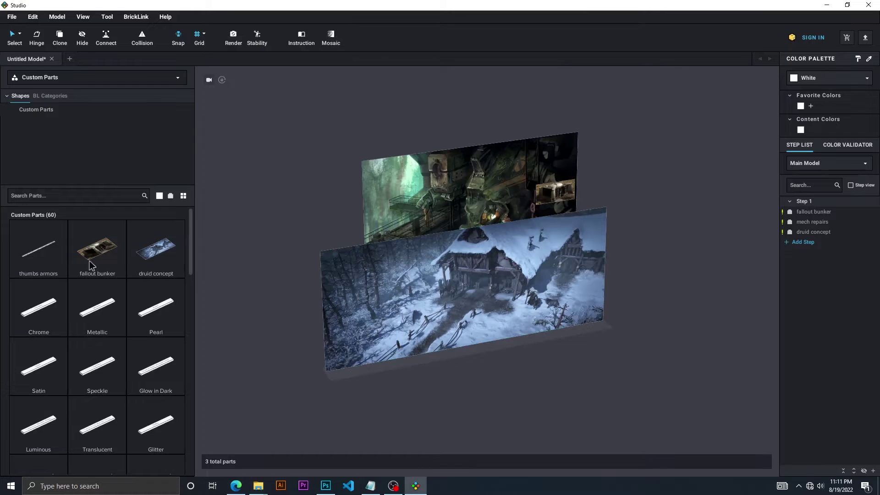
pyautogui.moveTo(47, 257); pyautogui.dragTo(507, 360)
pyautogui.click(517, 370)
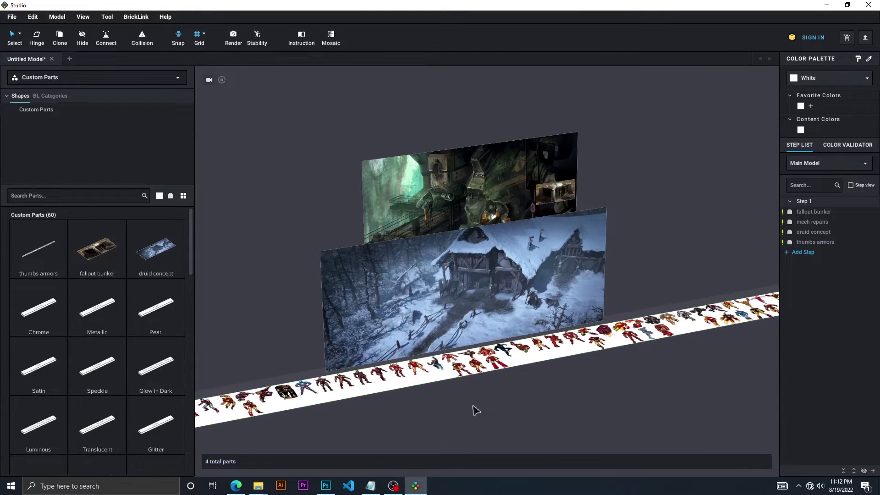
pyautogui.moveTo(472, 405); pyautogui.dragTo(389, 416, button='right')
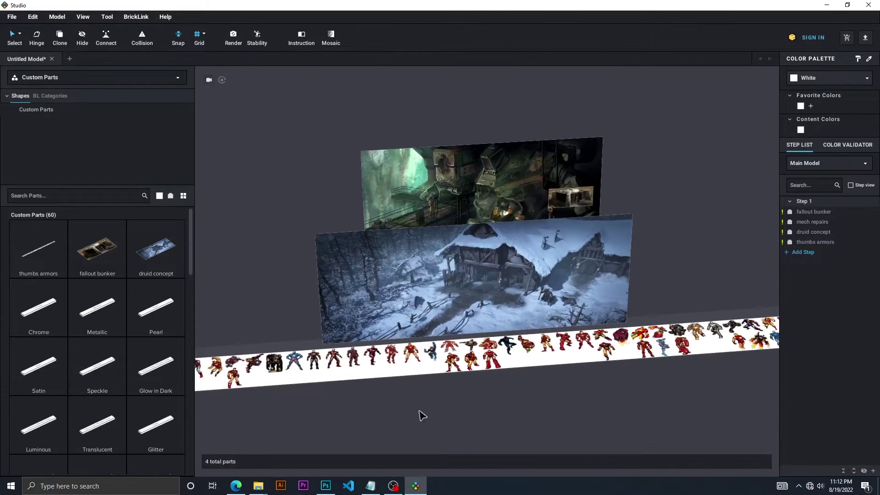
pyautogui.scroll(-1, 457, 398)
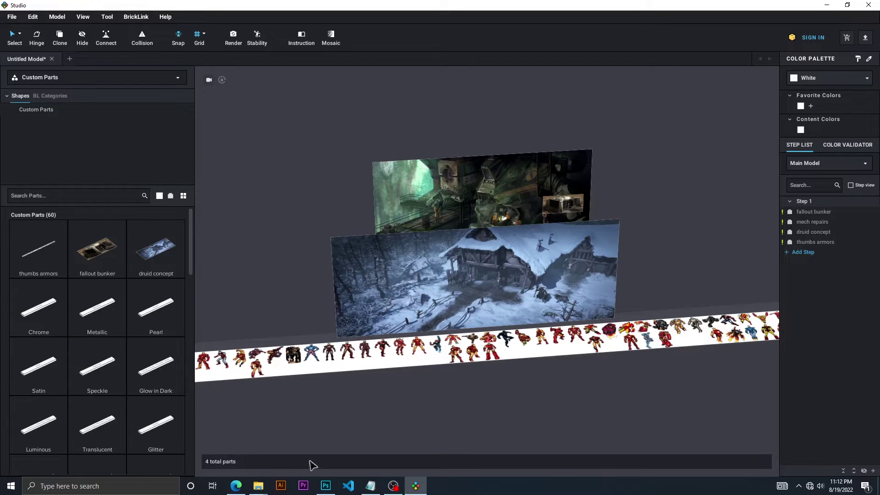
# Return to the sticker creator in the browser and enter the ThumbsTimeline dimensions from the notes: width 31584.75 and height 369 LDU
pyautogui.click(244, 490)
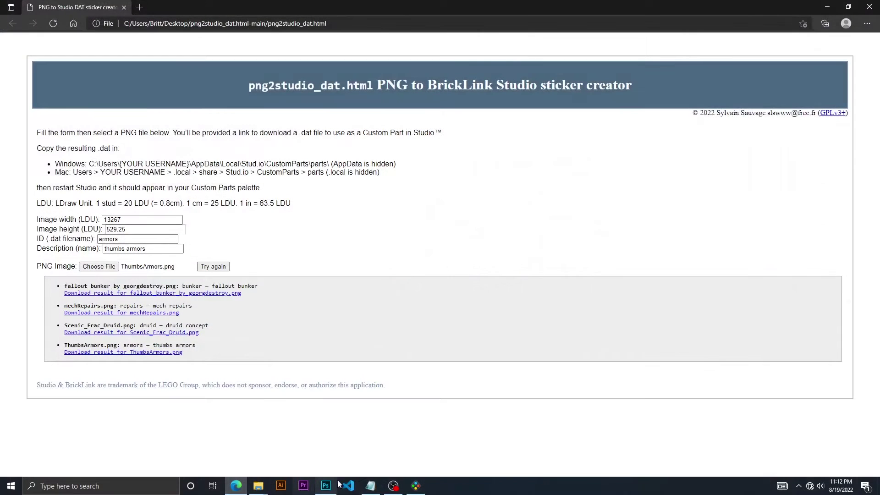
pyautogui.click(369, 489)
pyautogui.moveTo(543, 311); pyautogui.dragTo(502, 312)
pyautogui.hotkey('ctrl', 'c')
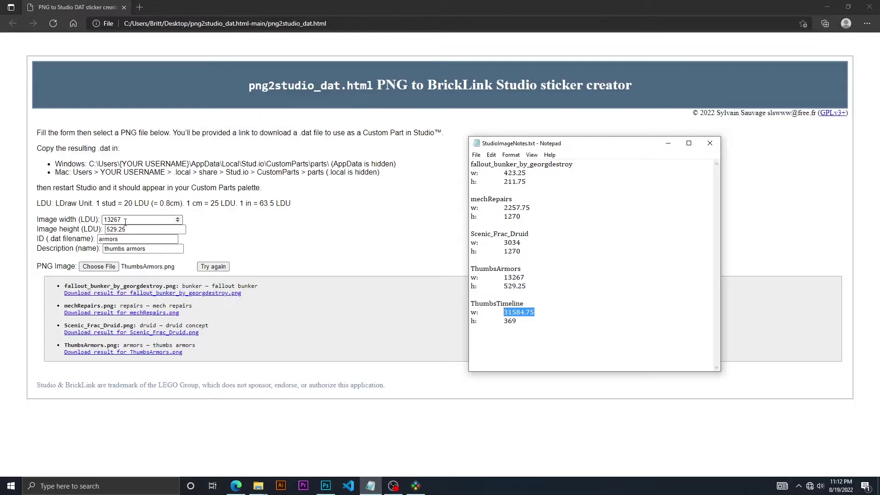
pyautogui.click(88, 222)
pyautogui.hotkey('ctrl', 'v')
pyautogui.click(370, 486)
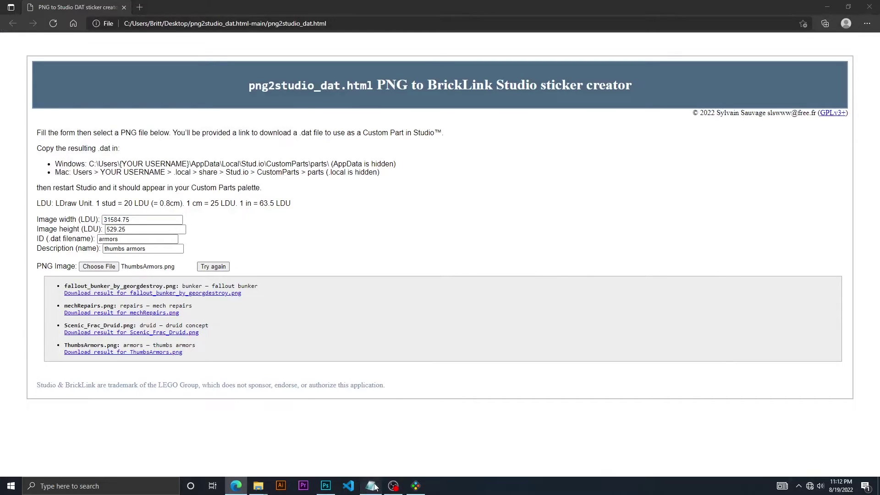
pyautogui.moveTo(523, 320); pyautogui.dragTo(504, 321)
pyautogui.hotkey('ctrl', 'c')
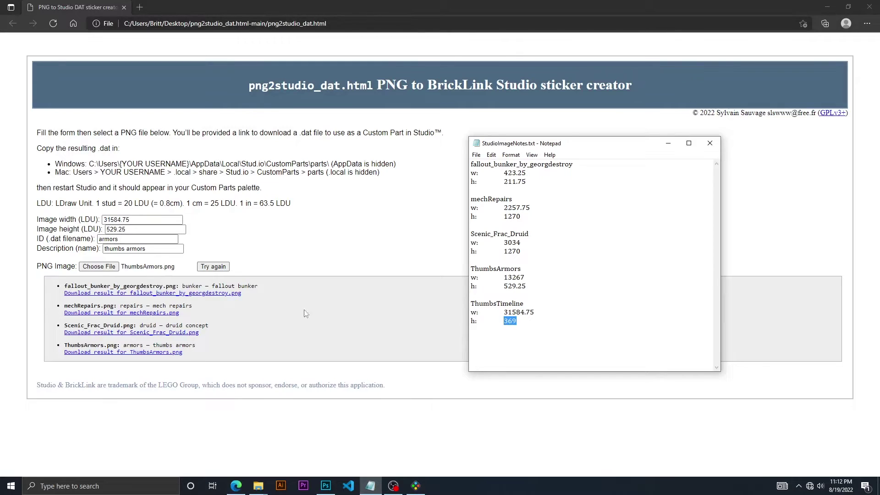
pyautogui.click(97, 230)
pyautogui.hotkey('ctrl', 'v')
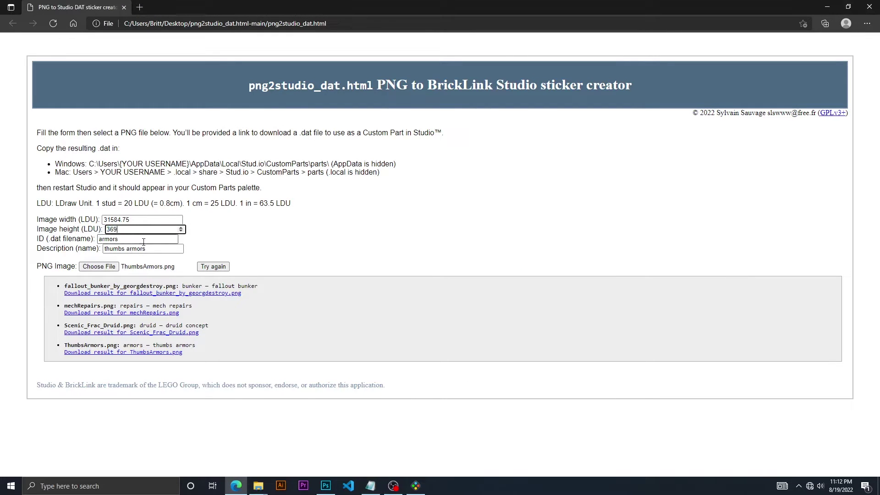
# Set the .dat filename ID to timeline and the description to thumbs timeline
pyautogui.press('Tab')
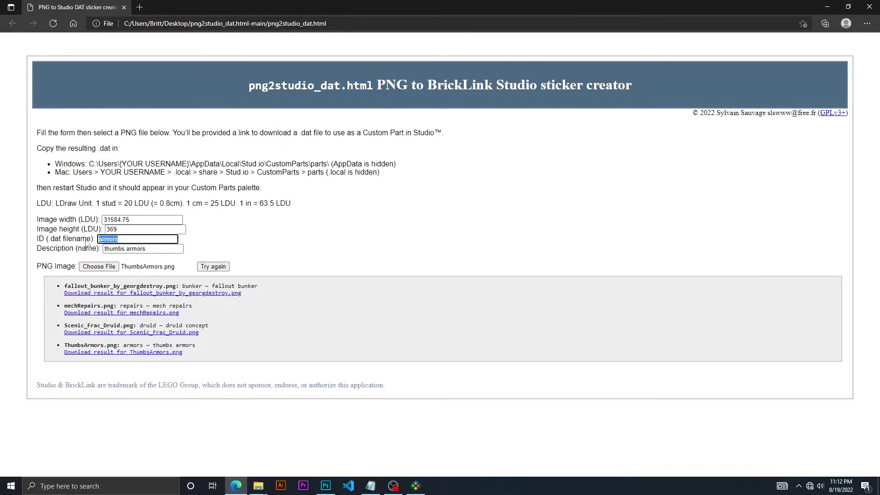
pyautogui.write('timeline')
pyautogui.click(159, 249)
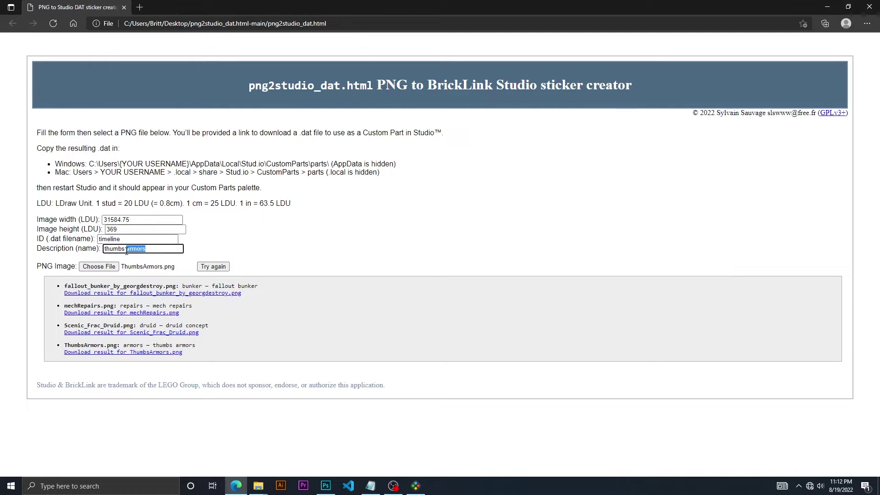
pyautogui.write('timeline')
# Convert ThumbsTimeline.png from the Desktop with the sticker creator and download the resulting timeline.dat
pyautogui.click(98, 266)
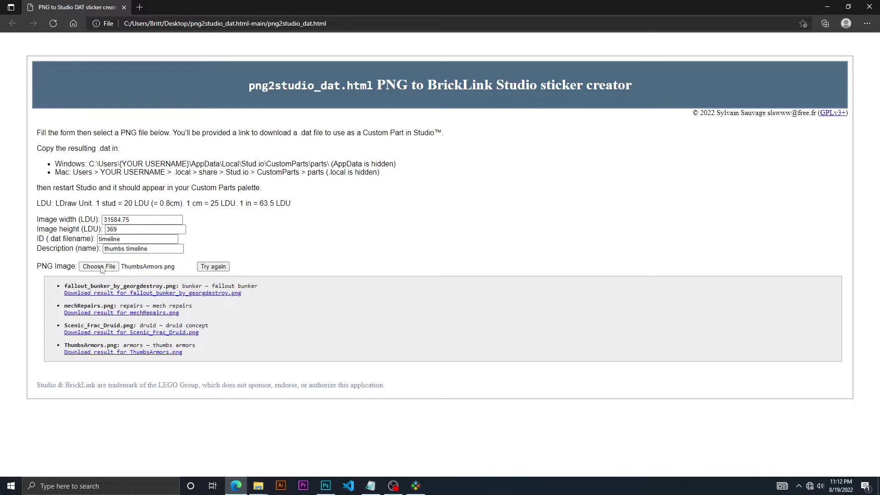
pyautogui.click(143, 172)
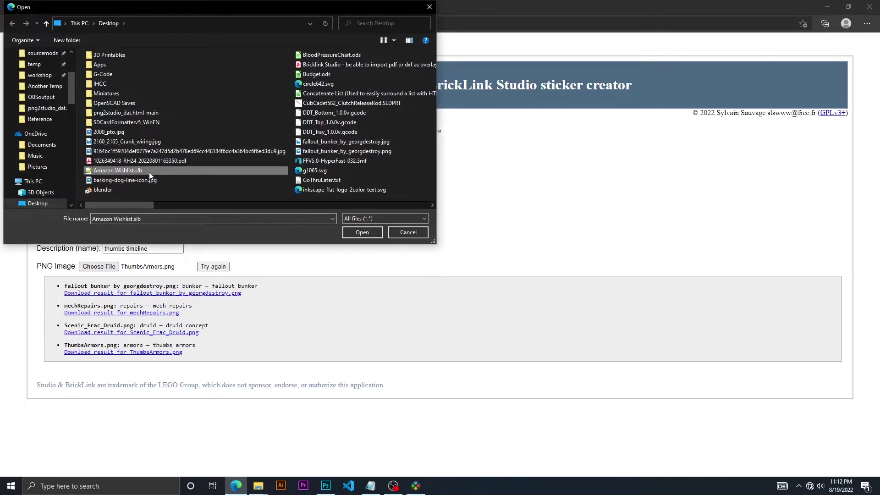
pyautogui.press('t')
pyautogui.click(117, 164)
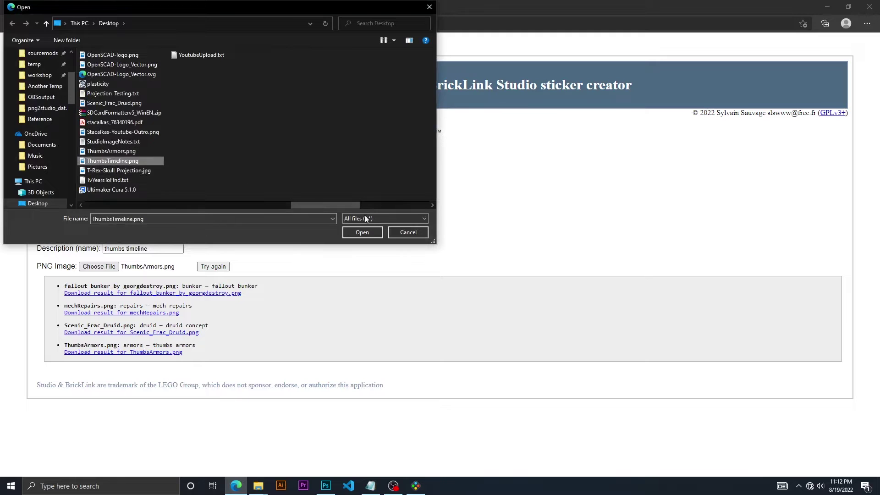
pyautogui.click(362, 232)
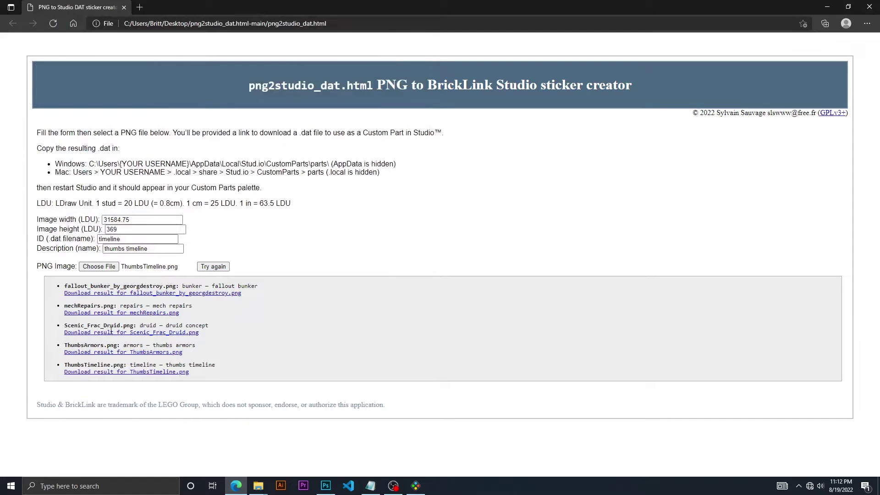
pyautogui.click(154, 373)
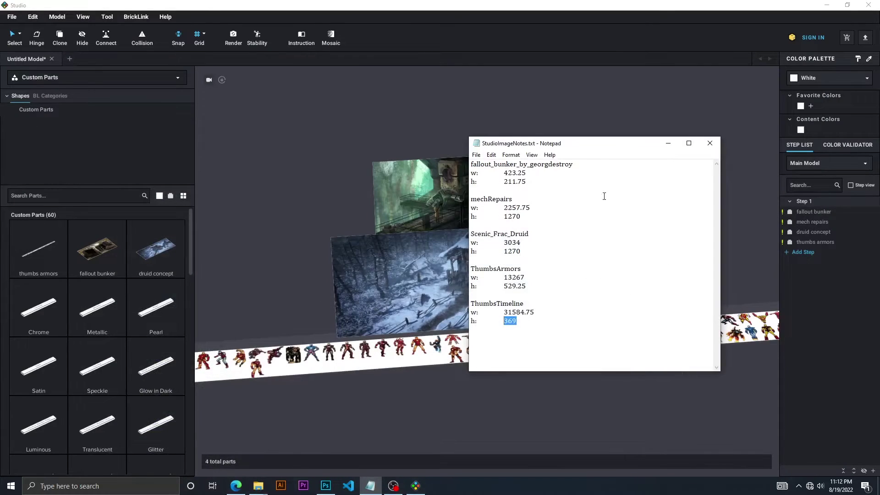
# Put the notes away, copy timeline.dat from Downloads into Studio's CustomParts\parts folder, and return to BrickLink Studio
pyautogui.click(668, 143)
pyautogui.moveTo(252, 479)
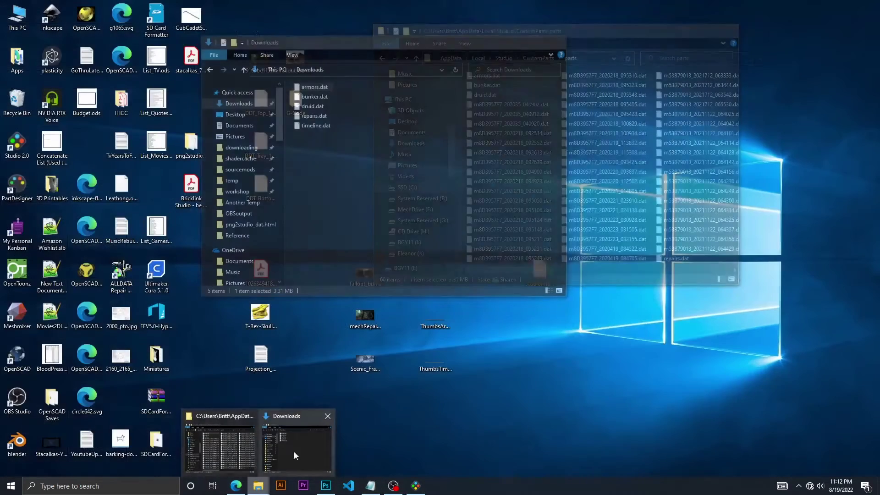
pyautogui.click(294, 453)
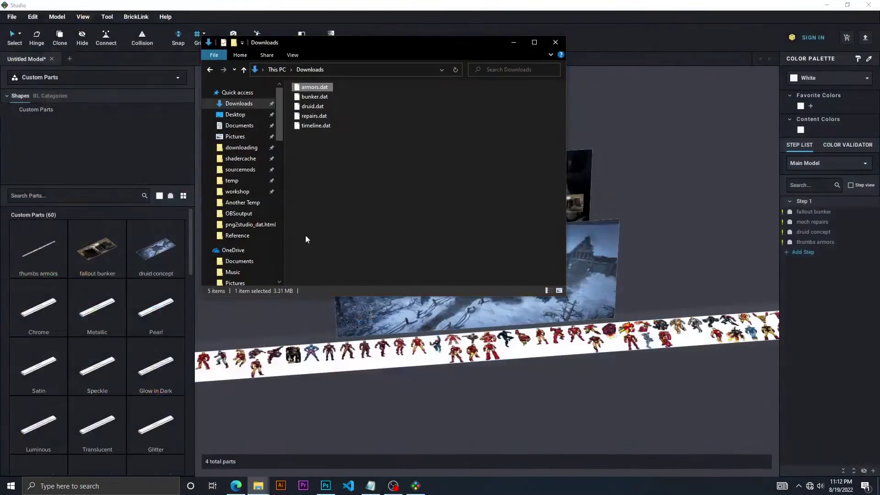
pyautogui.click(316, 126)
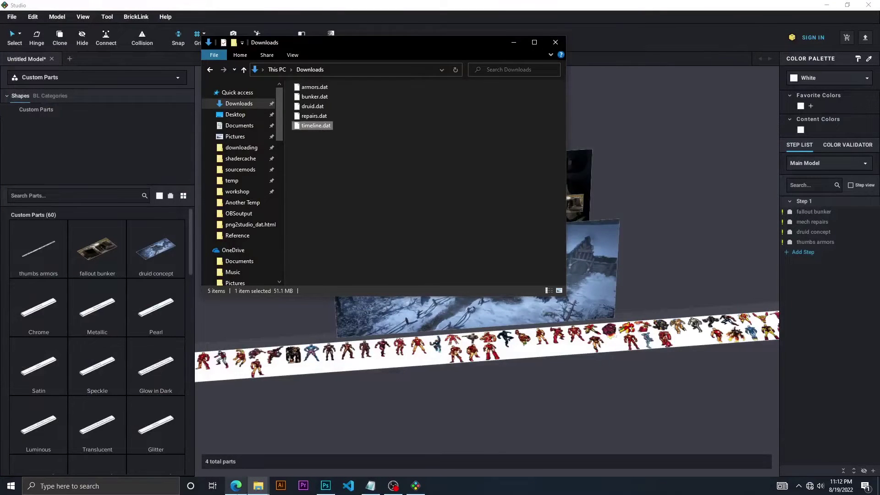
pyautogui.moveTo(258, 485)
pyautogui.click(233, 466)
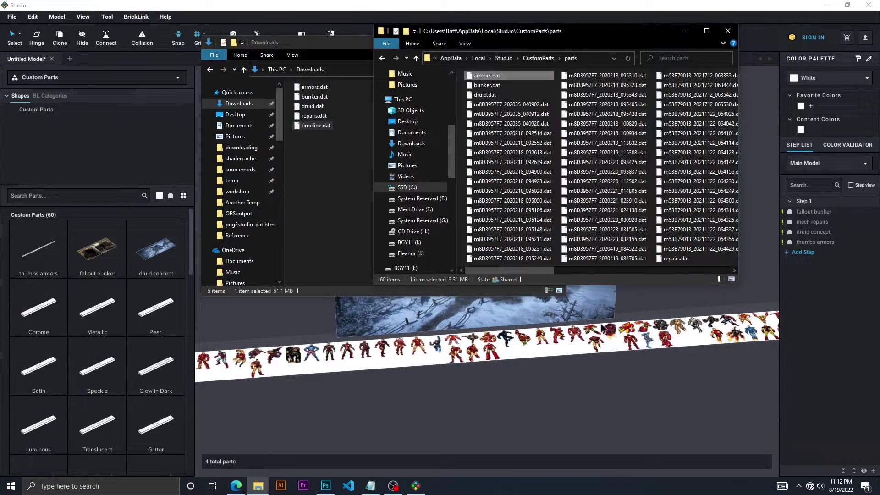
pyautogui.click(716, 260)
pyautogui.hotkey('ctrl', 'v')
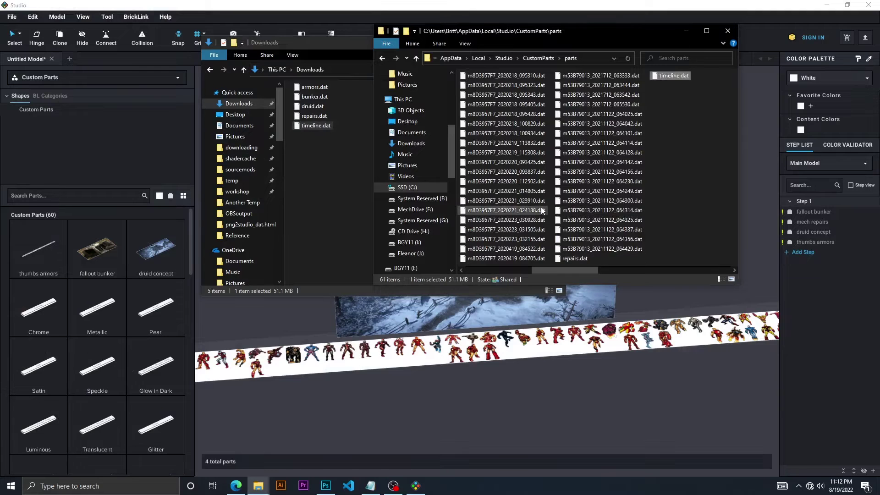
pyautogui.click(332, 9)
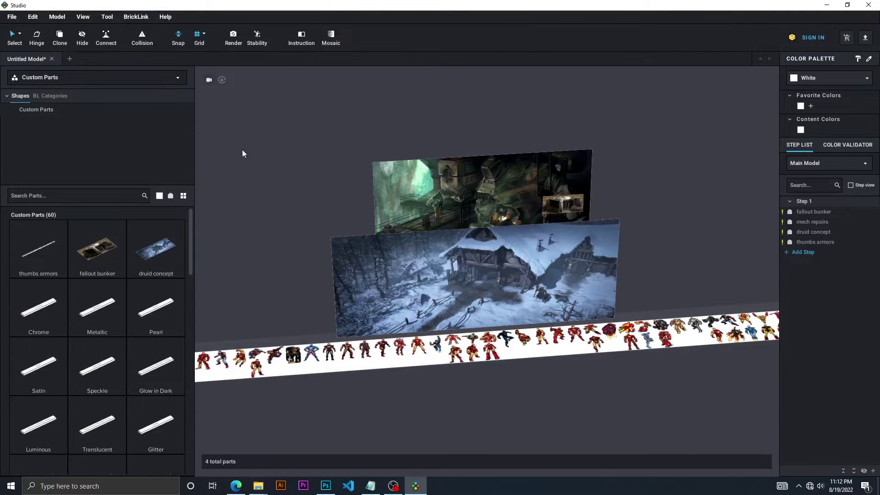
# Place the thumbs timeline custom part in the model and move it directly in front of the thumbs armors strip
pyautogui.scroll(-5, 138, 259)
pyautogui.scroll(5, 139, 259)
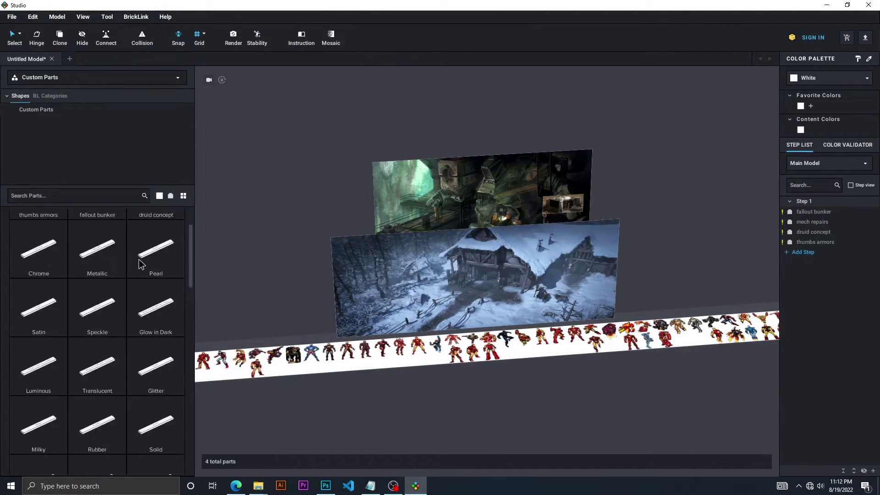
pyautogui.scroll(-15, 139, 259)
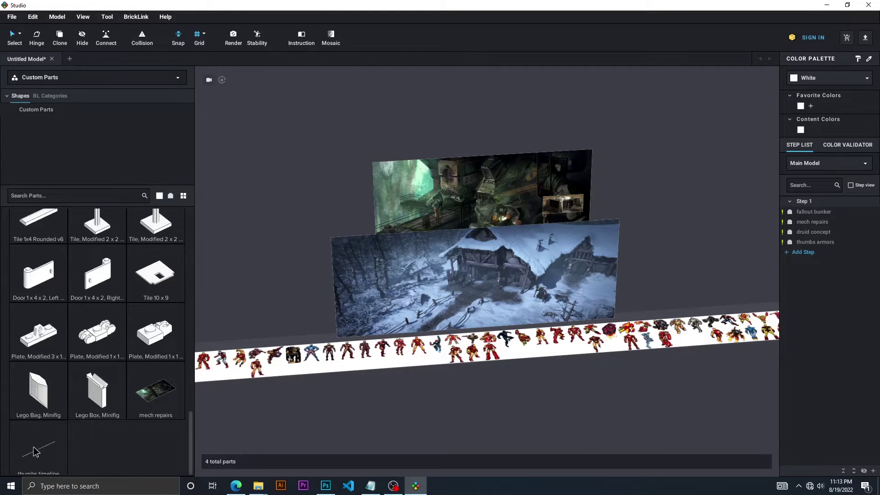
pyautogui.scroll(-1, 33, 447)
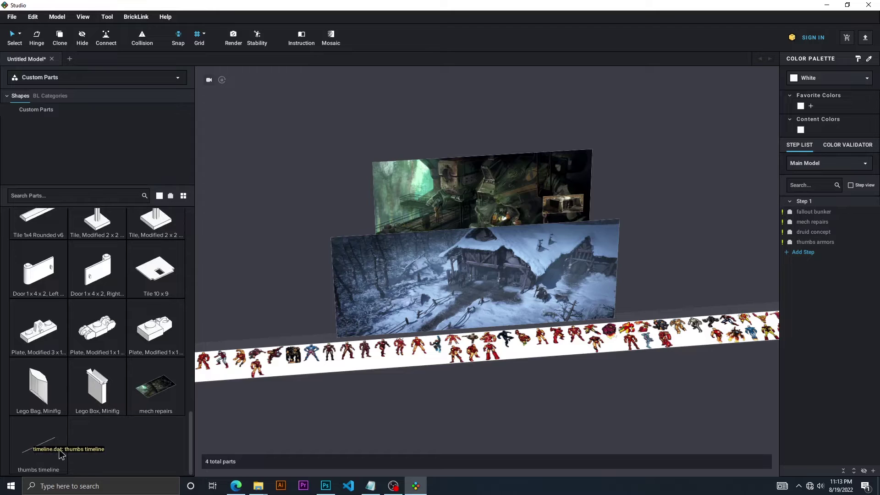
pyautogui.scroll(-5, 371, 391)
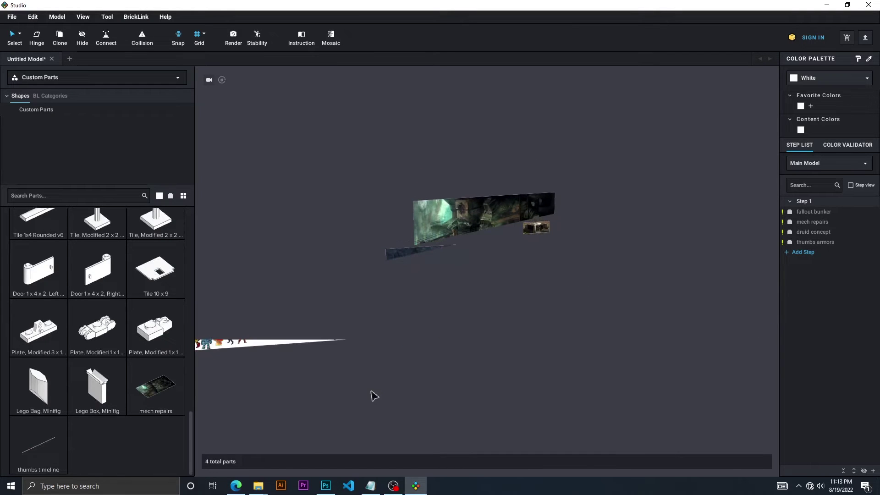
pyautogui.scroll(4, 372, 393)
pyautogui.scroll(-1, 372, 394)
pyautogui.moveTo(47, 450); pyautogui.dragTo(485, 403)
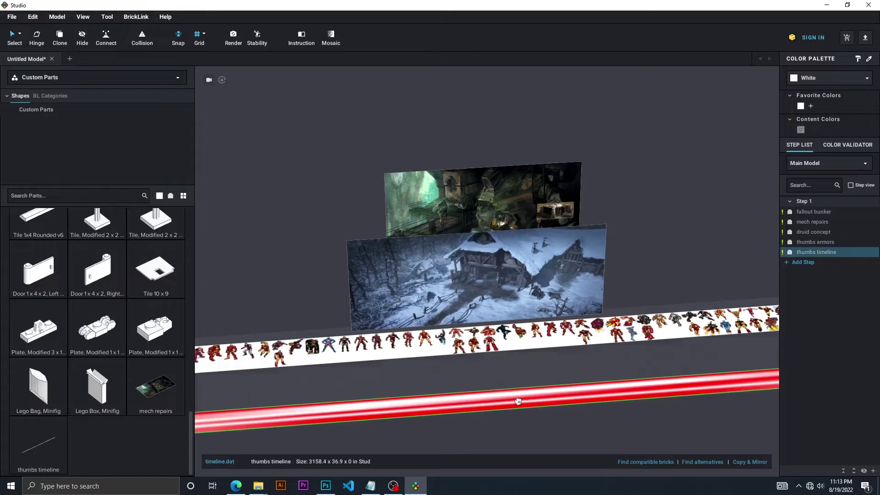
pyautogui.moveTo(518, 401); pyautogui.dragTo(539, 367)
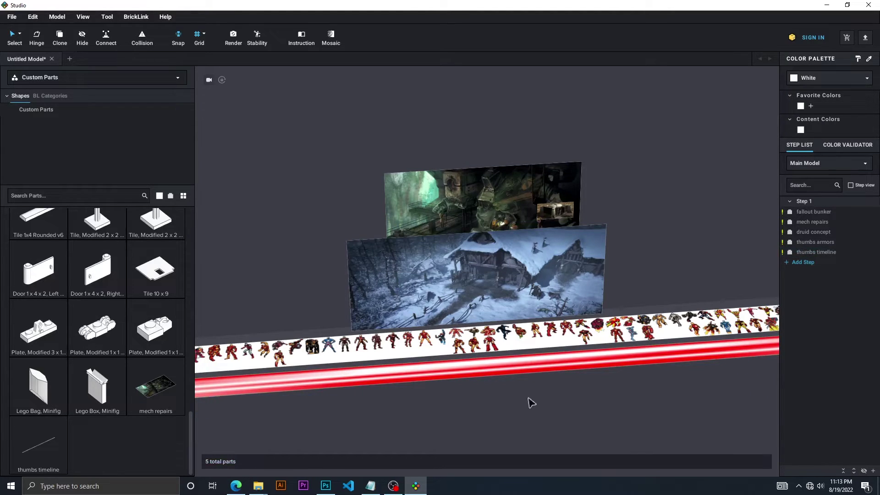
# Move the fallout bunker image out from in front of the mech repairs image into the empty space beside it
pyautogui.moveTo(538, 387); pyautogui.dragTo(551, 393, button='right')
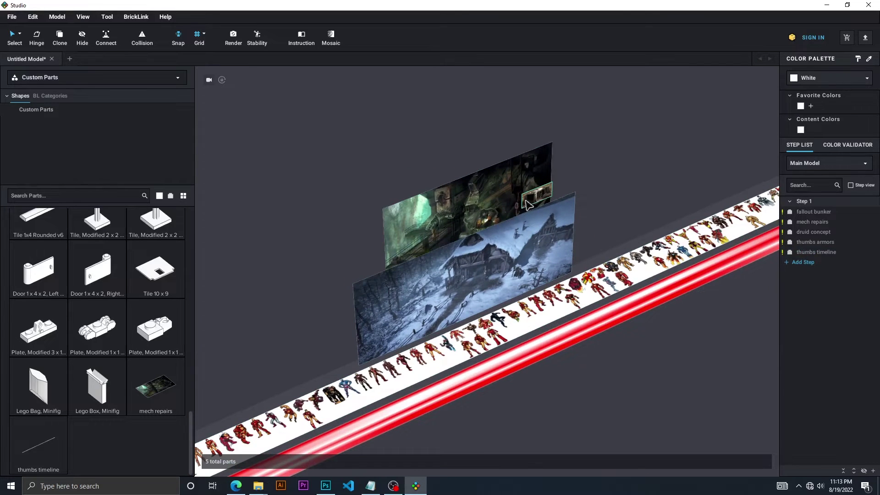
pyautogui.moveTo(530, 204); pyautogui.dragTo(338, 260)
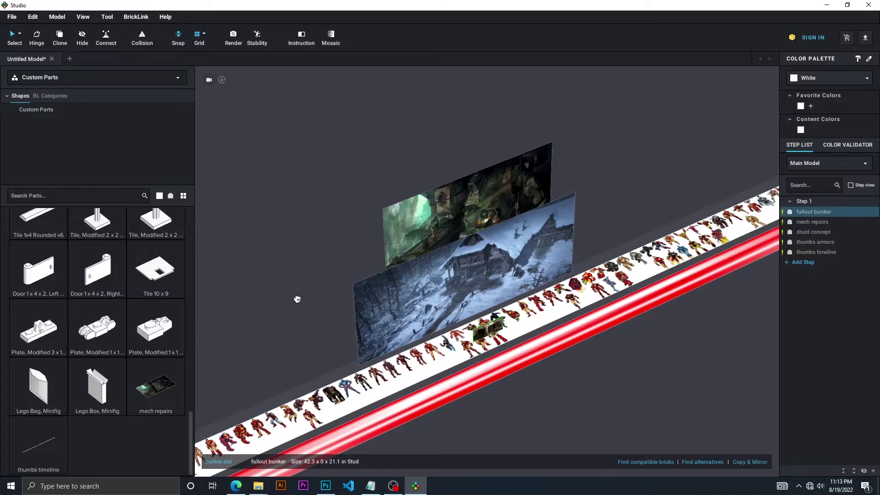
pyautogui.moveTo(303, 300); pyautogui.dragTo(308, 304)
# Move the druid concept image back from the strips and shift the mech repairs image towards the fallout bunker
pyautogui.moveTo(475, 274); pyautogui.dragTo(537, 187)
pyautogui.click(430, 229)
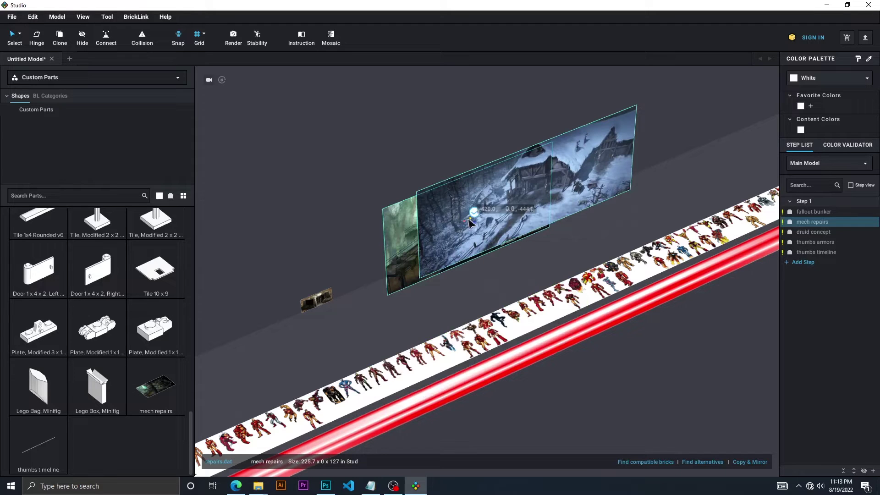
pyautogui.moveTo(470, 223); pyautogui.dragTo(405, 237)
# Move the druid concept image beside the mech repairs image and bring it back to nearly the same depth behind the strips
pyautogui.click(529, 209)
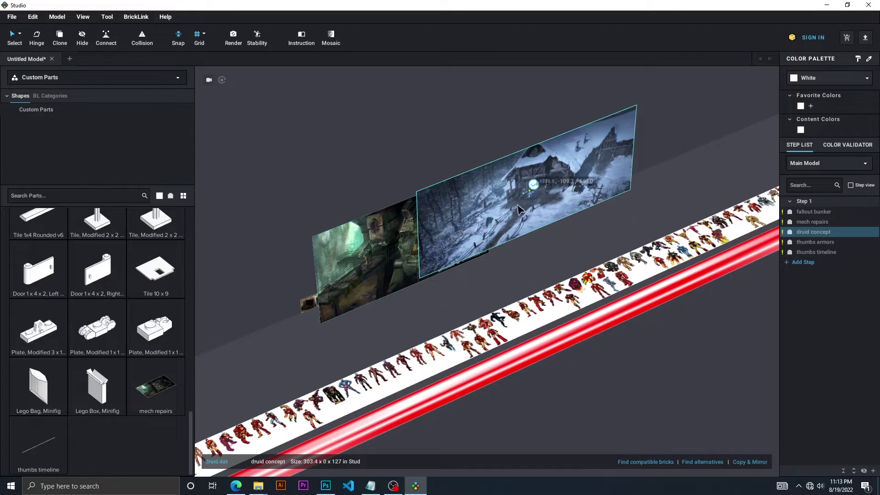
pyautogui.moveTo(528, 193); pyautogui.dragTo(579, 131)
pyautogui.moveTo(553, 330); pyautogui.dragTo(545, 322, button='right')
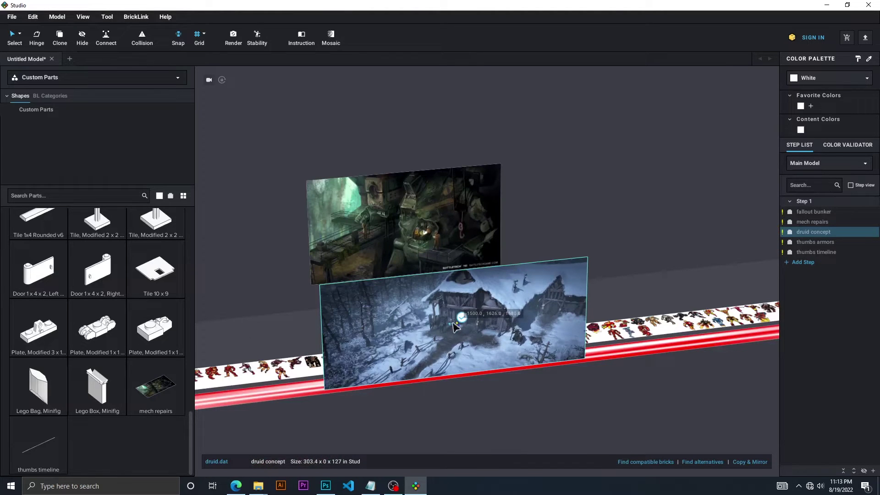
pyautogui.moveTo(452, 327); pyautogui.dragTo(665, 315)
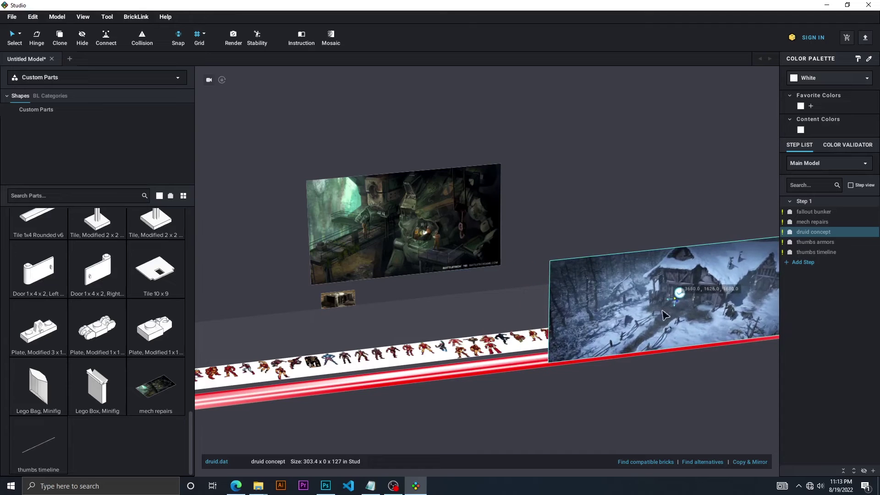
pyautogui.moveTo(632, 342); pyautogui.dragTo(671, 355, button='right')
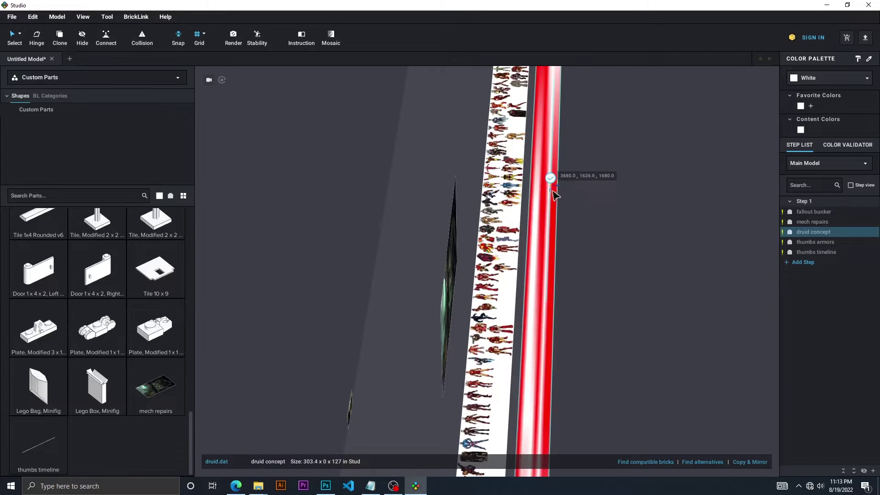
pyautogui.moveTo(558, 190); pyautogui.dragTo(473, 188)
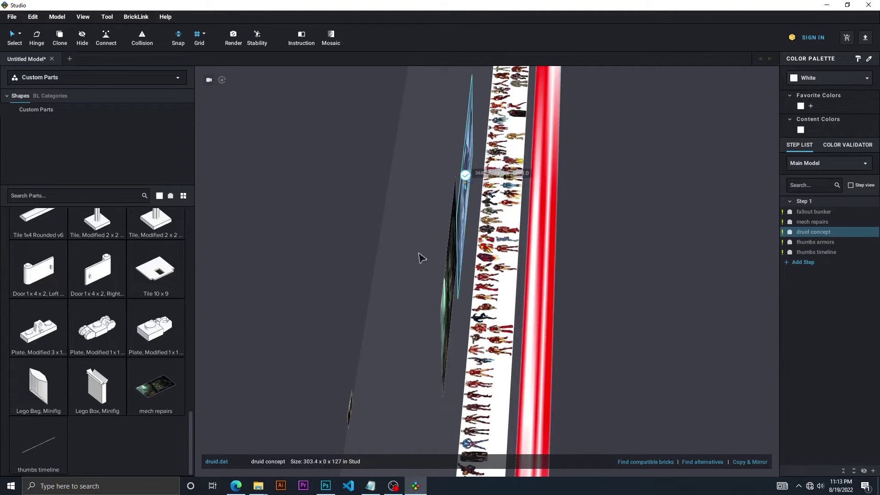
# Bring the fallout bunker image forward, in line with the other two images just behind the thumbs armors strip
pyautogui.click(347, 418)
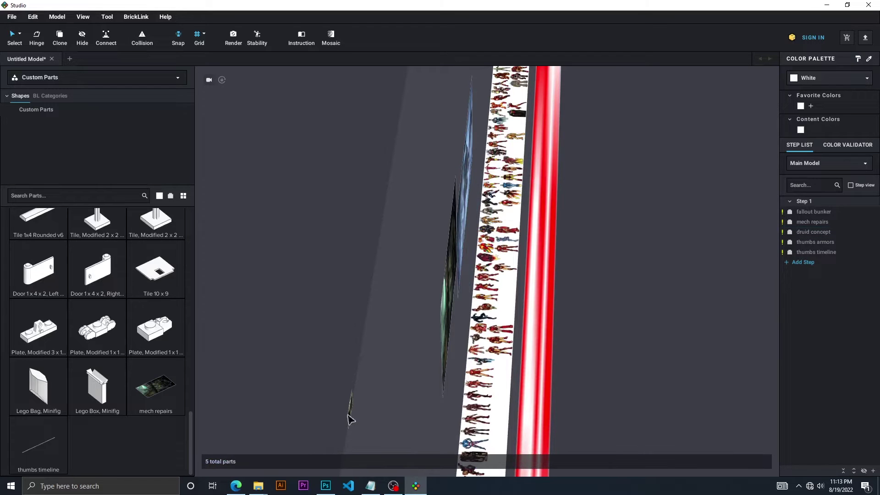
pyautogui.click(350, 419)
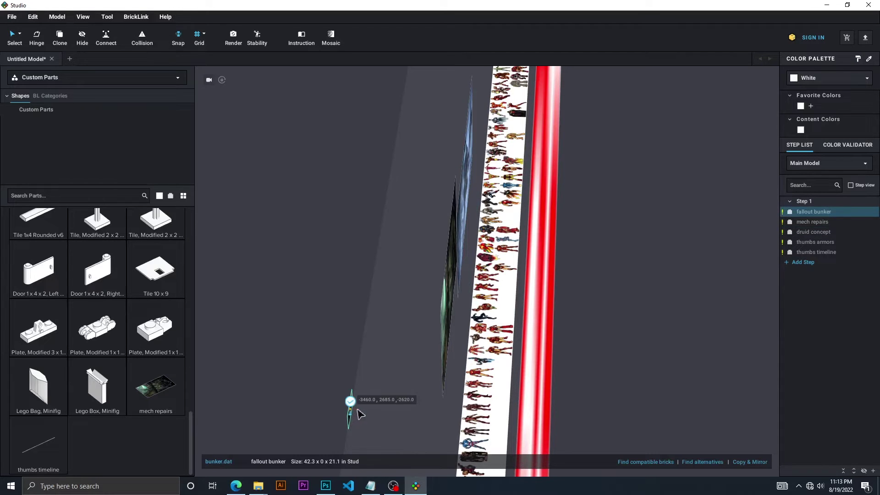
pyautogui.moveTo(357, 409); pyautogui.dragTo(455, 411)
pyautogui.moveTo(574, 397); pyautogui.dragTo(542, 391, button='right')
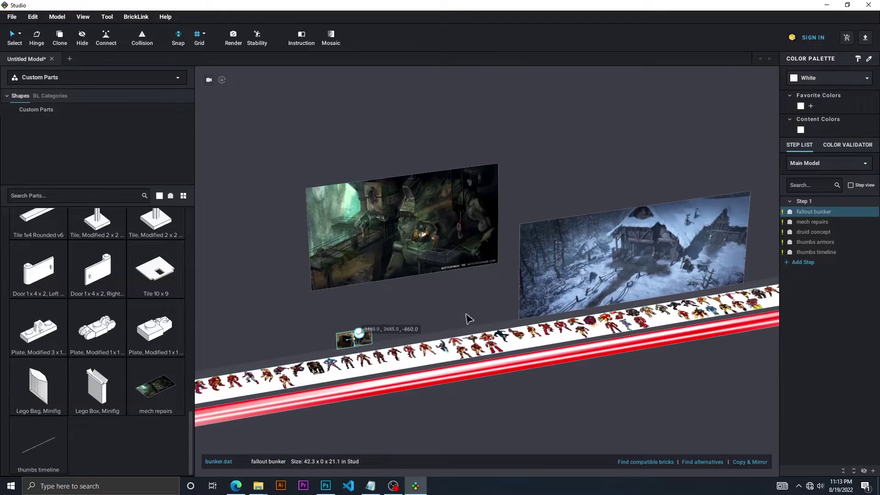
pyautogui.click(485, 397)
pyautogui.moveTo(485, 398); pyautogui.dragTo(516, 366, button='right')
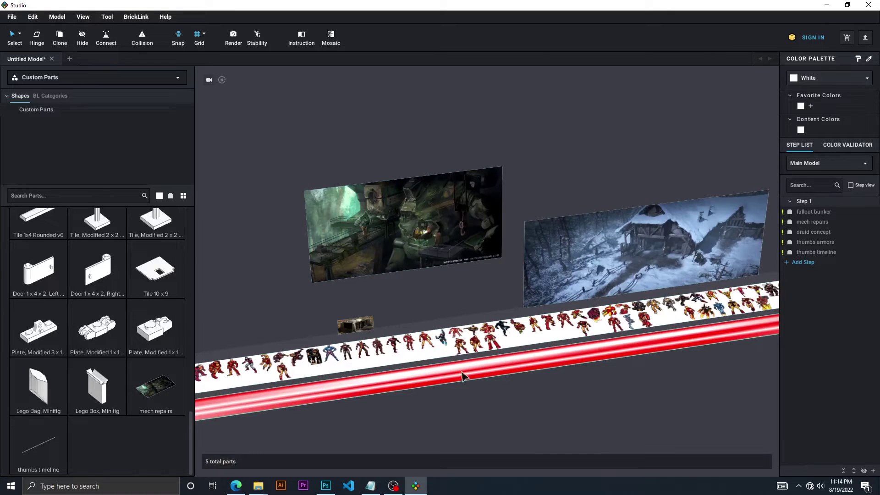
# Select the fallout bunker image, switch to Photoshop and set the rulers to pixels to check the bunker picture's dimensions
pyautogui.click(369, 325)
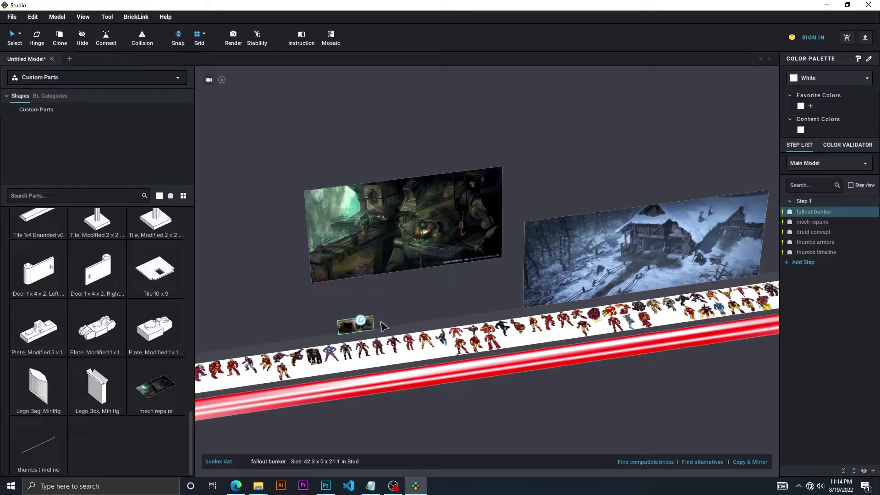
pyautogui.click(326, 485)
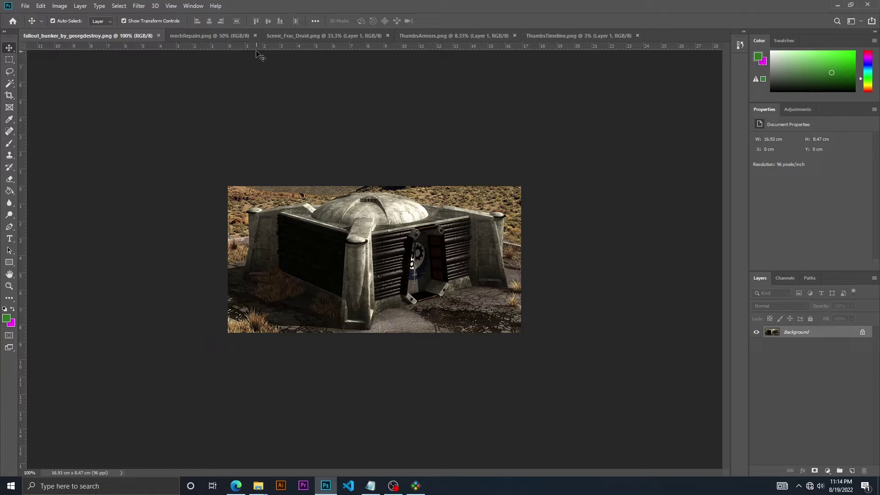
pyautogui.rightClick(271, 46)
pyautogui.click(286, 51)
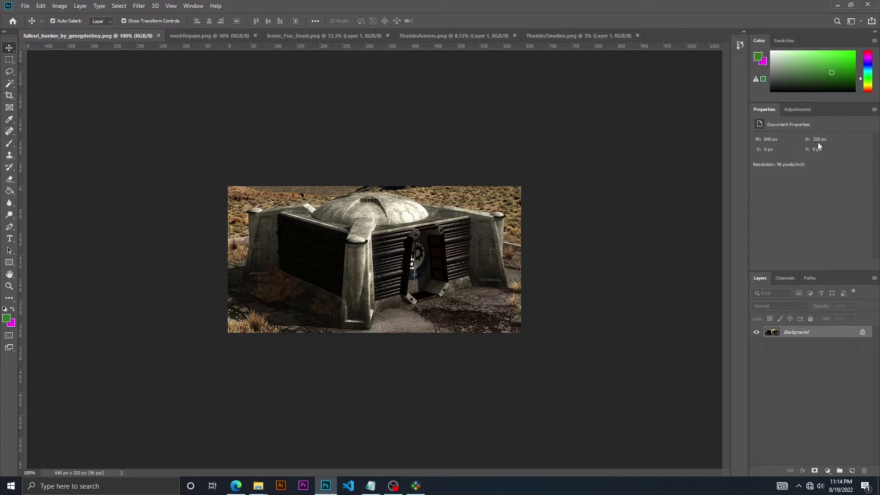
# Return to BrickLink Studio, switch the parts palette to Master and place a Brick 2 x 2 in front of the fallout bunker image
pyautogui.click(416, 485)
pyautogui.moveTo(413, 395)
pyautogui.mouseDown(button='right')
pyautogui.moveTo(426, 404)
pyautogui.moveTo(412, 394)
pyautogui.mouseUp(button='right')
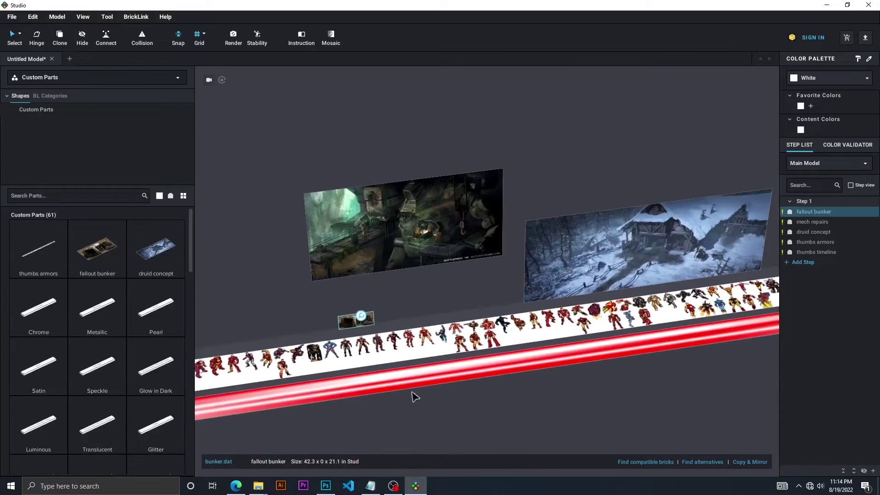
pyautogui.scroll(6, 346, 384)
pyautogui.scroll(2, 340, 381)
pyautogui.moveTo(335, 380); pyautogui.dragTo(719, 160, button='middle')
pyautogui.moveTo(411, 246); pyautogui.dragTo(599, 218, button='right')
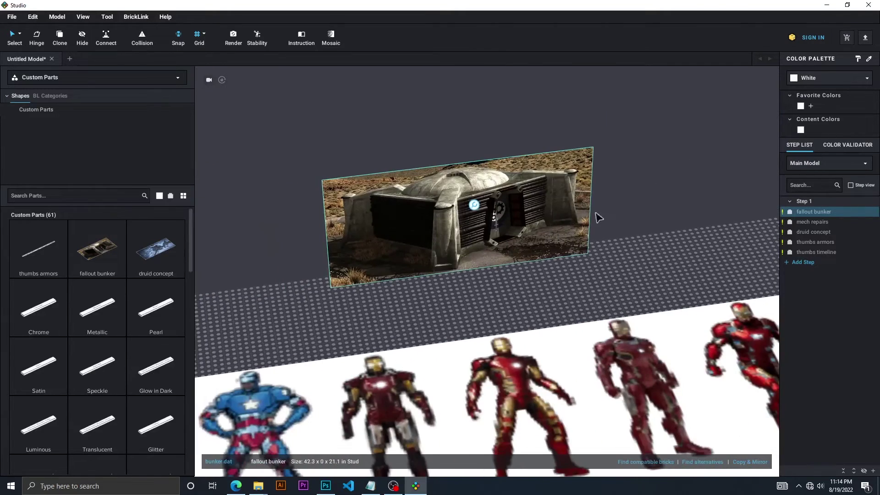
pyautogui.scroll(4, 409, 320)
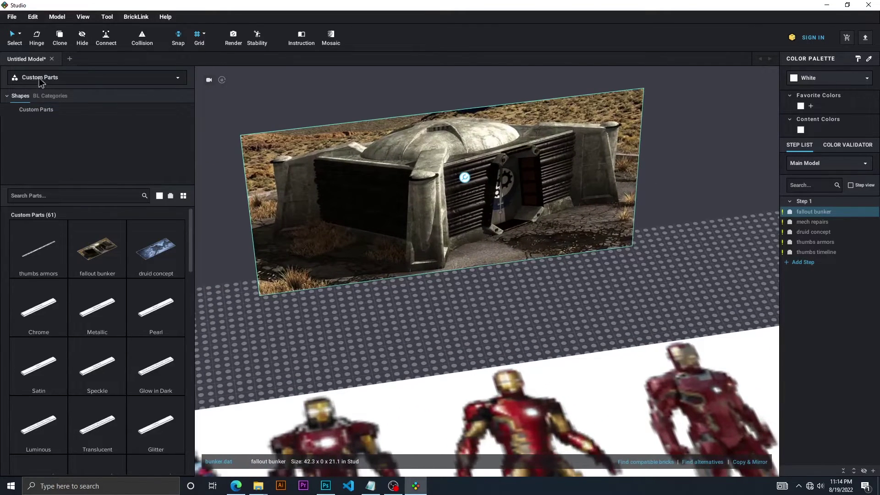
pyautogui.click(43, 78)
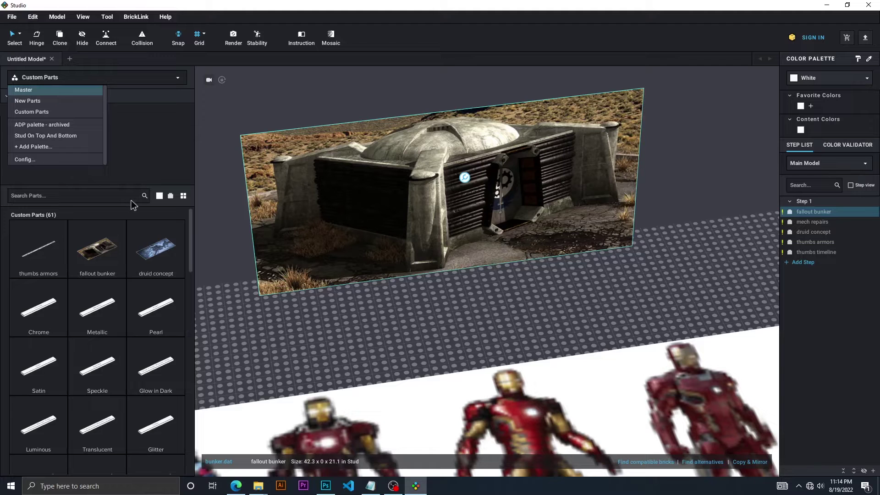
pyautogui.press('Return')
pyautogui.scroll(-10, 123, 293)
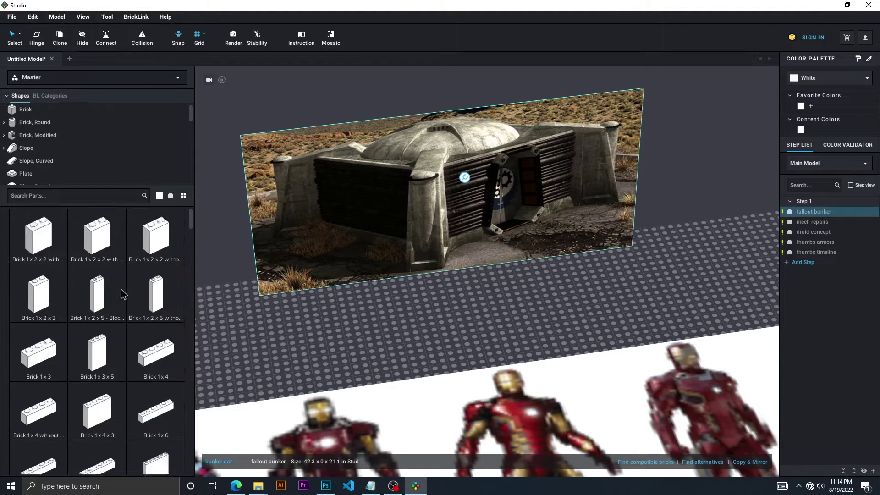
pyautogui.moveTo(147, 314); pyautogui.dragTo(468, 299)
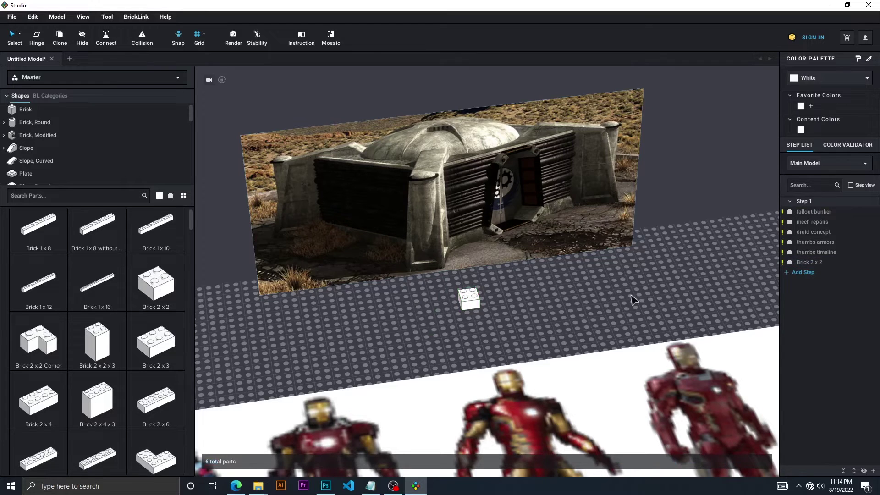
# Recolor the Brick 2 x 2 in front of the fallout bunker image to Bright Light Yellow
pyautogui.scroll(-3, 632, 300)
pyautogui.moveTo(603, 299); pyautogui.dragTo(581, 300, button='right')
pyautogui.moveTo(669, 266); pyautogui.dragTo(483, 283, button='middle')
pyautogui.scroll(-5, 511, 282)
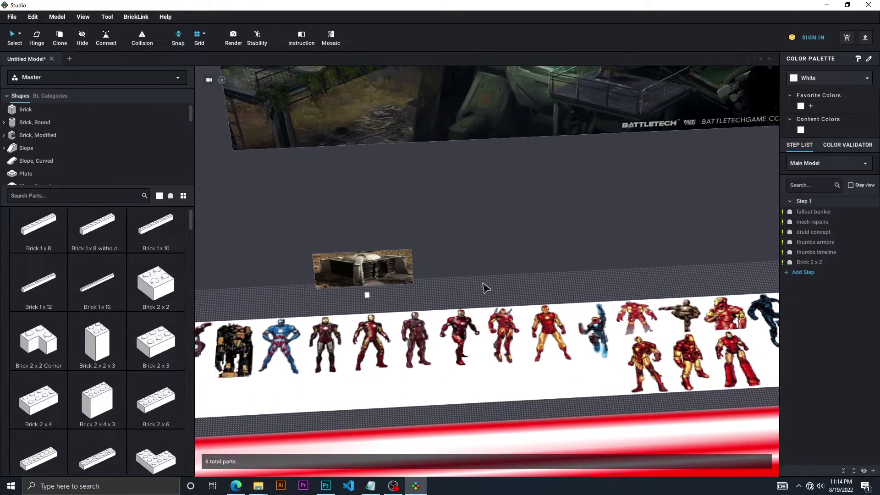
pyautogui.click(367, 296)
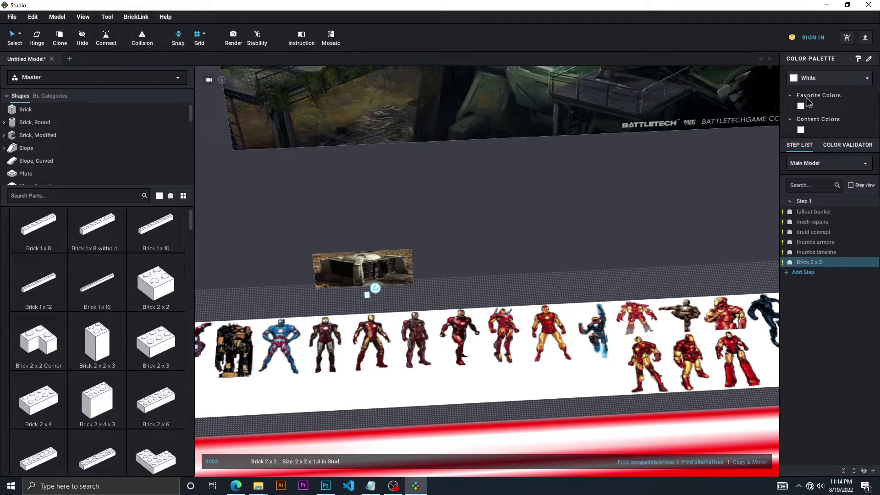
pyautogui.click(847, 79)
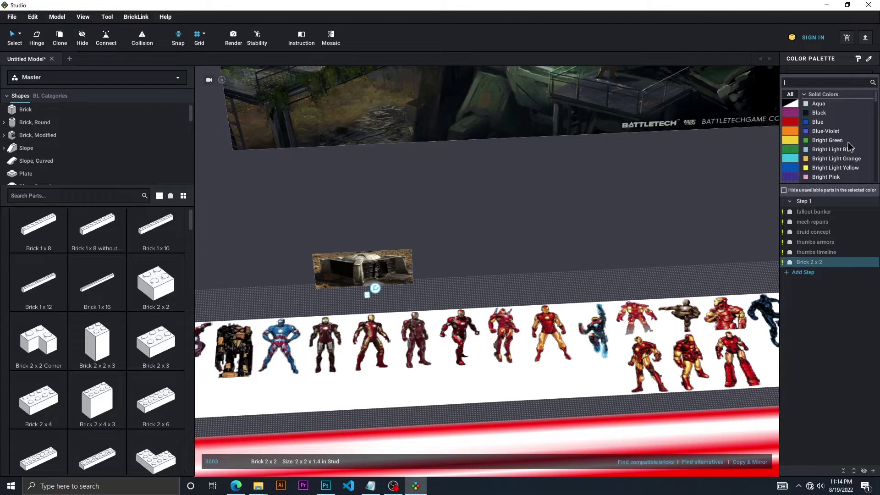
pyautogui.scroll(-2, 850, 147)
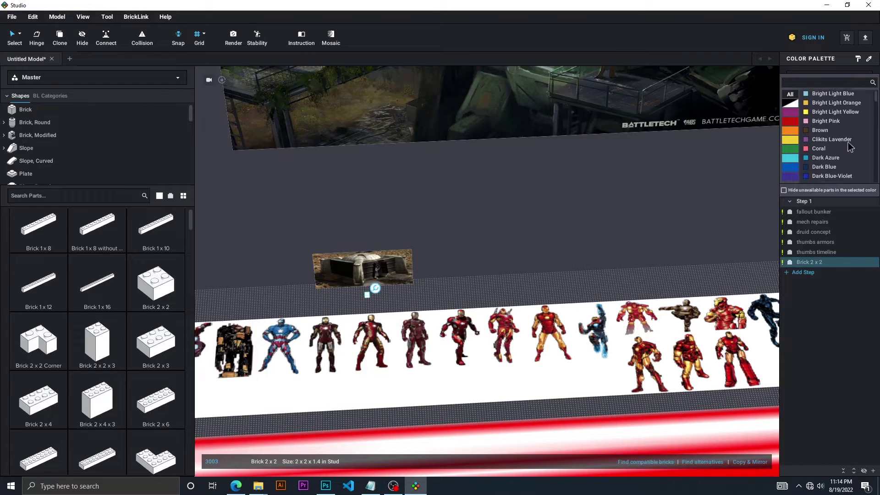
pyautogui.click(834, 110)
pyautogui.click(532, 246)
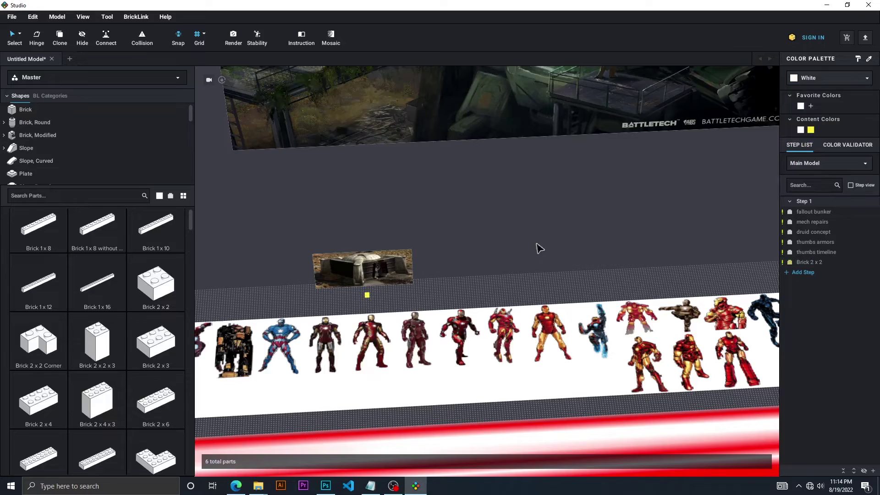
# Compare the brick with the surrounding reference images and select the mech repairs image to view its size in studs
pyautogui.scroll(-5, 539, 247)
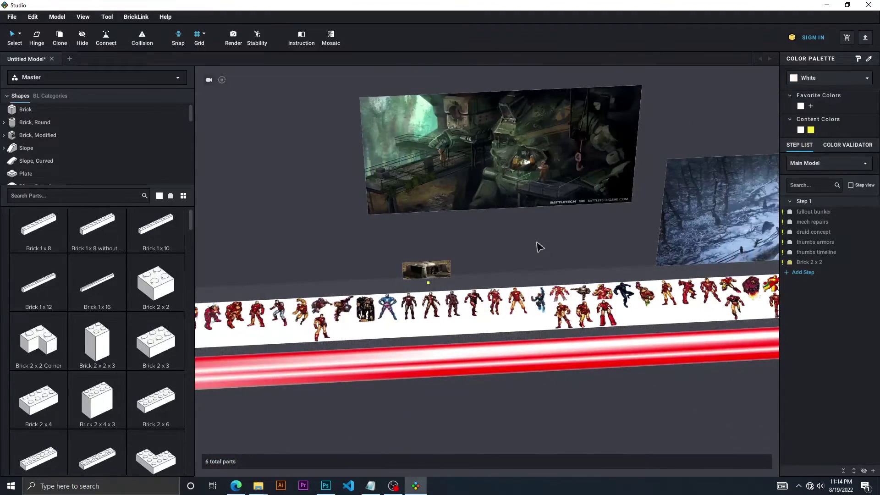
pyautogui.scroll(4, 458, 288)
pyautogui.scroll(-3, 446, 292)
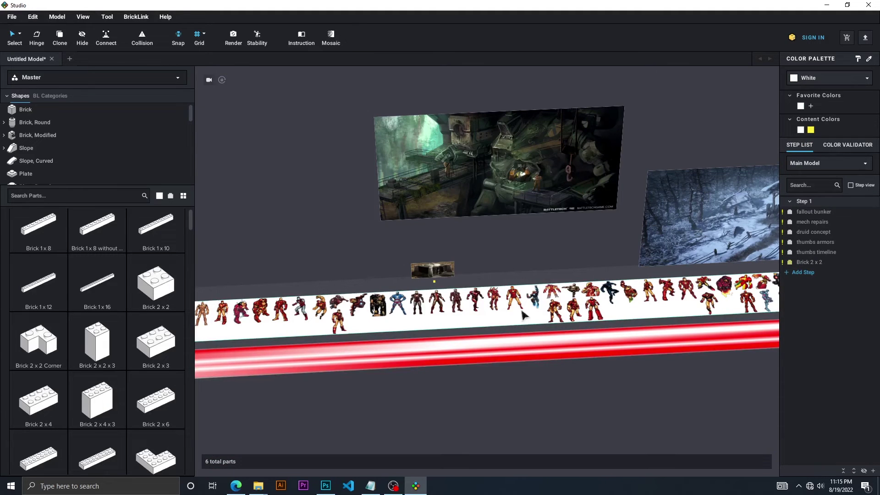
pyautogui.click(516, 178)
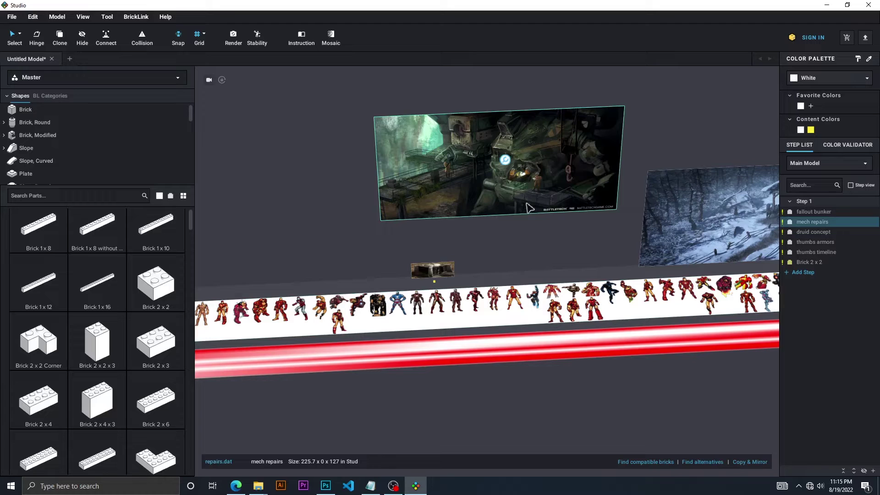
# Switch to Photoshop to check the pixel dimensions of mechRepairs.png, and look at the PNG to Studio converter page in the browser
pyautogui.moveTo(317, 491)
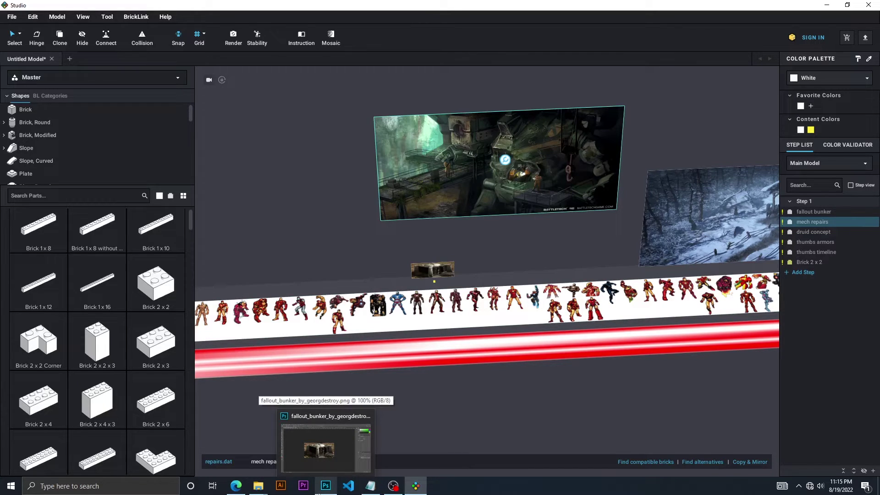
pyautogui.click(326, 446)
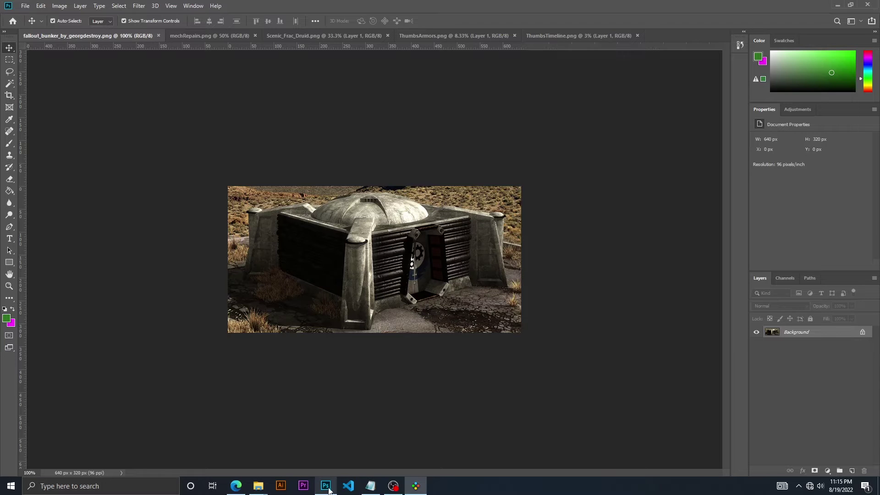
pyautogui.click(210, 35)
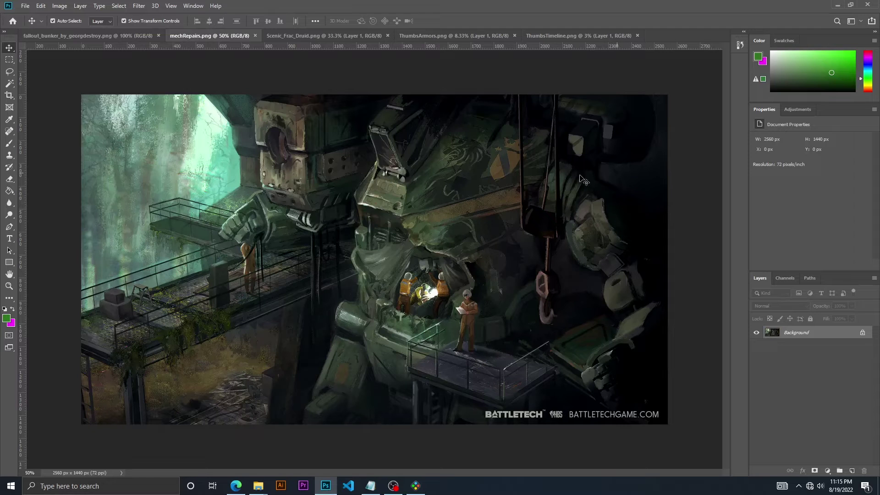
pyautogui.click(237, 485)
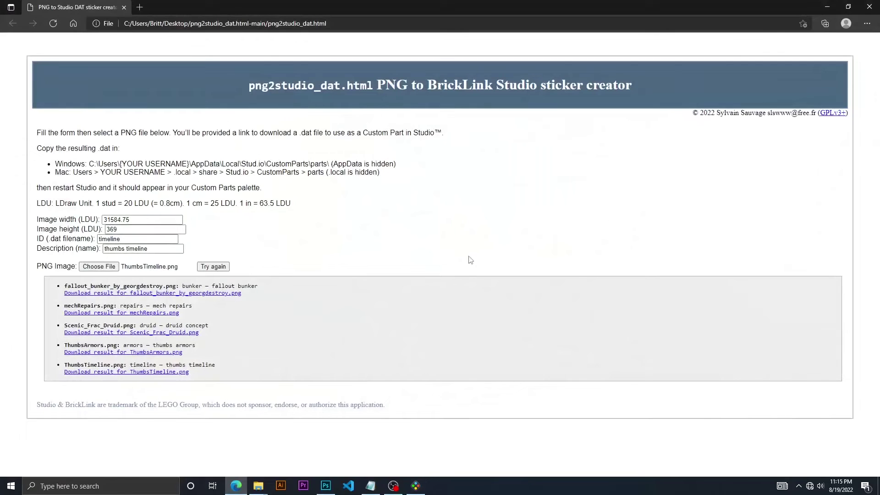
pyautogui.click(827, 6)
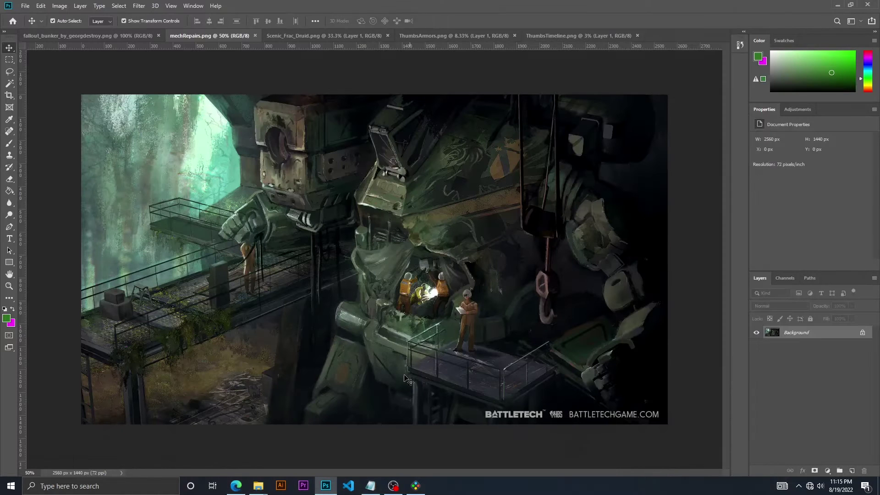
# Return to BrickLink Studio and select the druid concept image to view its size in studs
pyautogui.click(414, 486)
pyautogui.click(672, 262)
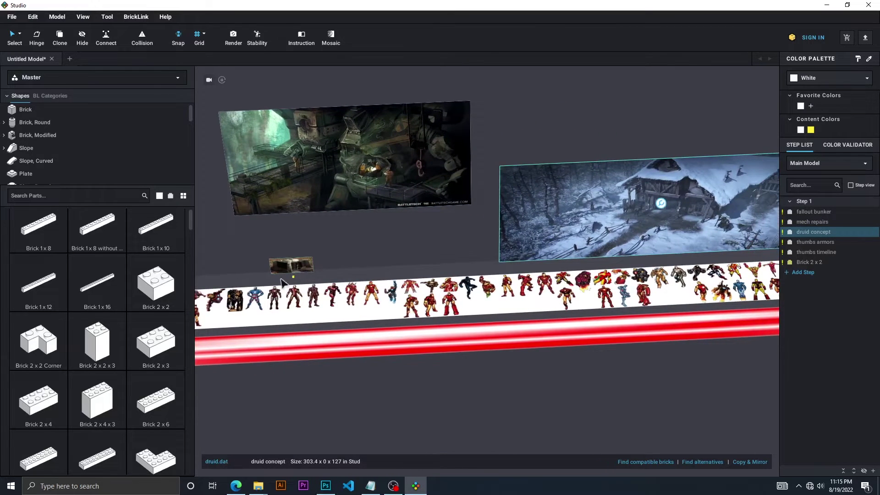
pyautogui.click(293, 277)
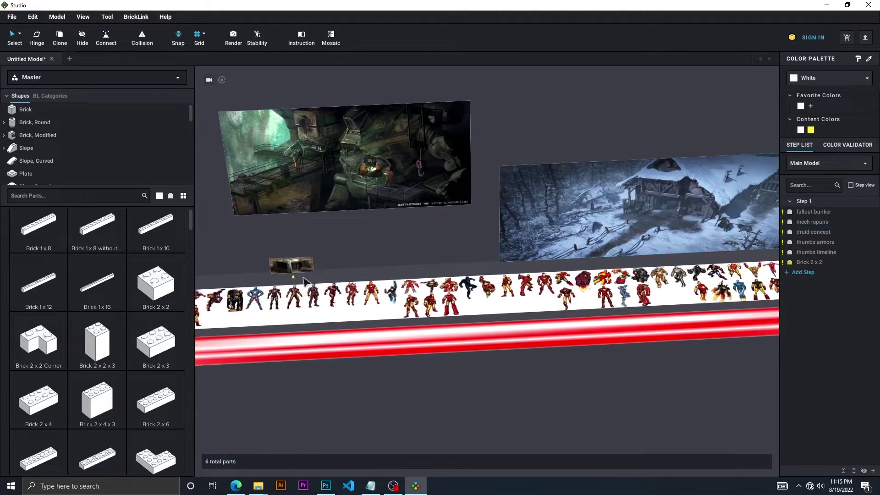
# Move the yellow Brick 2 x 2 from the fallout bunker image along the grid to the front of the druid concept image
pyautogui.scroll(5, 295, 278)
pyautogui.moveTo(314, 272); pyautogui.dragTo(472, 258, button='middle')
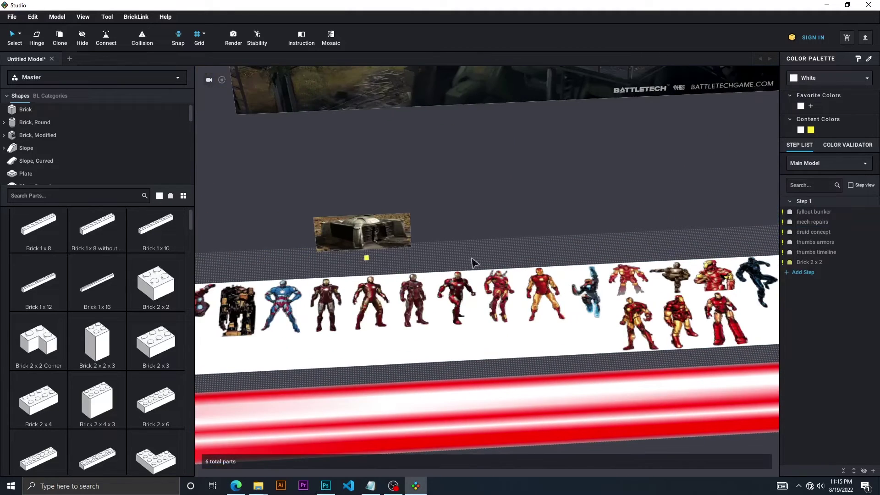
pyautogui.scroll(1, 344, 267)
pyautogui.click(341, 255)
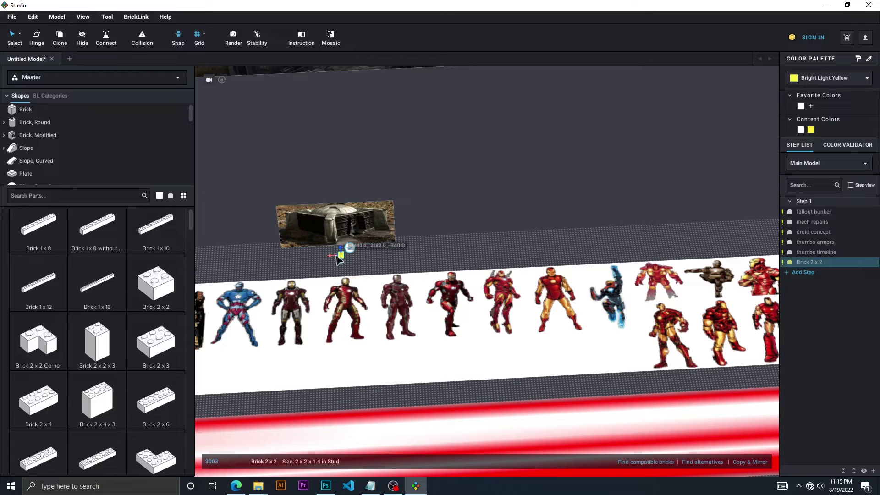
pyautogui.moveTo(336, 255); pyautogui.dragTo(810, 239)
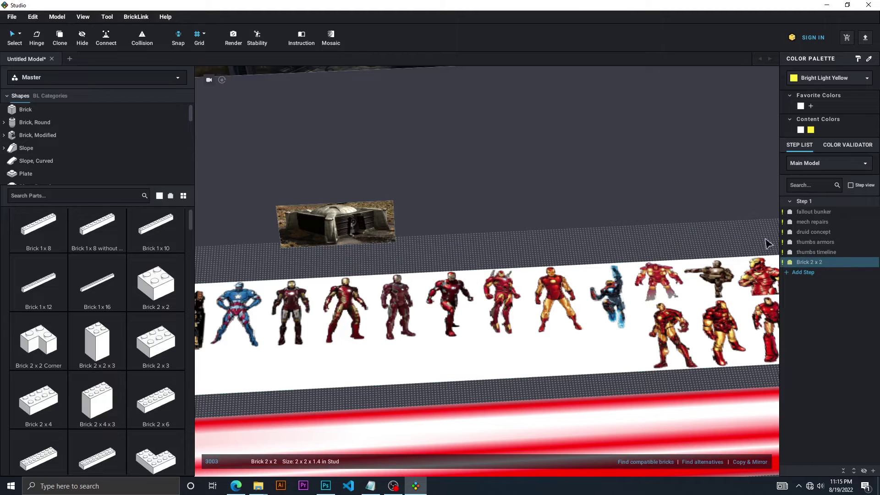
pyautogui.moveTo(727, 237); pyautogui.dragTo(446, 233, button='middle')
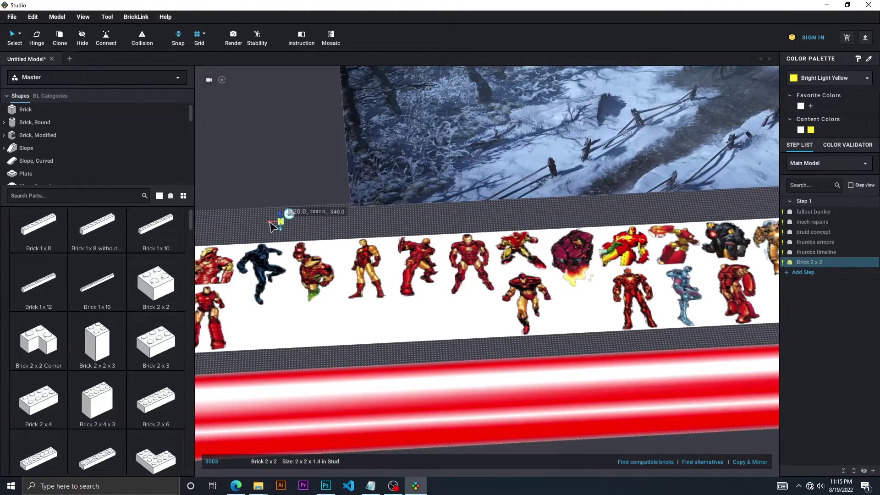
pyautogui.moveTo(271, 223); pyautogui.dragTo(605, 198)
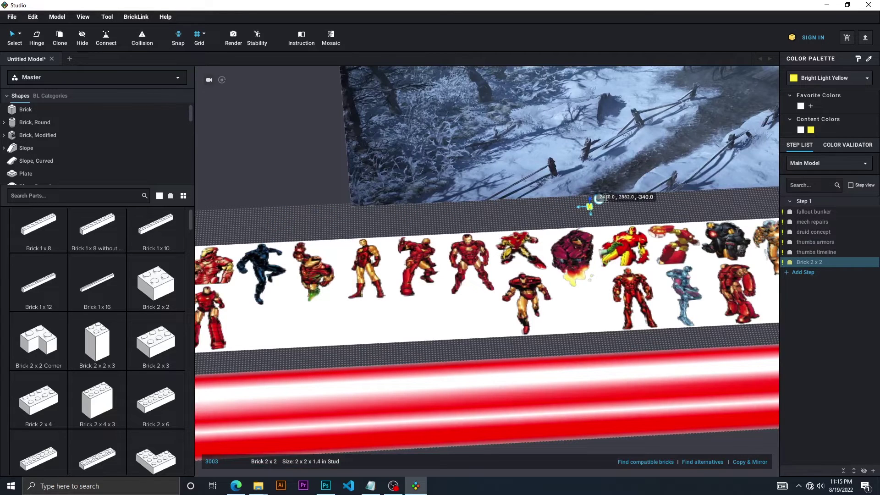
pyautogui.scroll(-5, 686, 216)
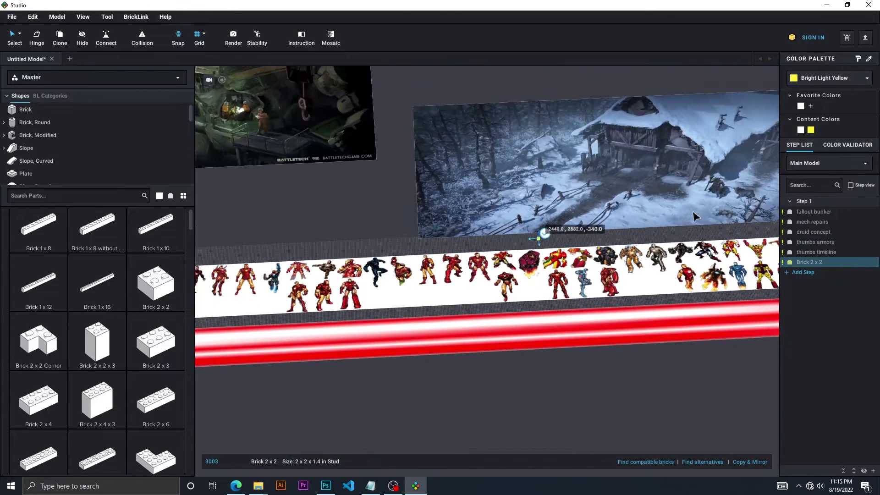
# Compare the brick with the druid concept image, and switch to Photoshop to check the pixel dimensions of Scenic_Frac_Druid.png and mechRepairs.png
pyautogui.click(621, 364)
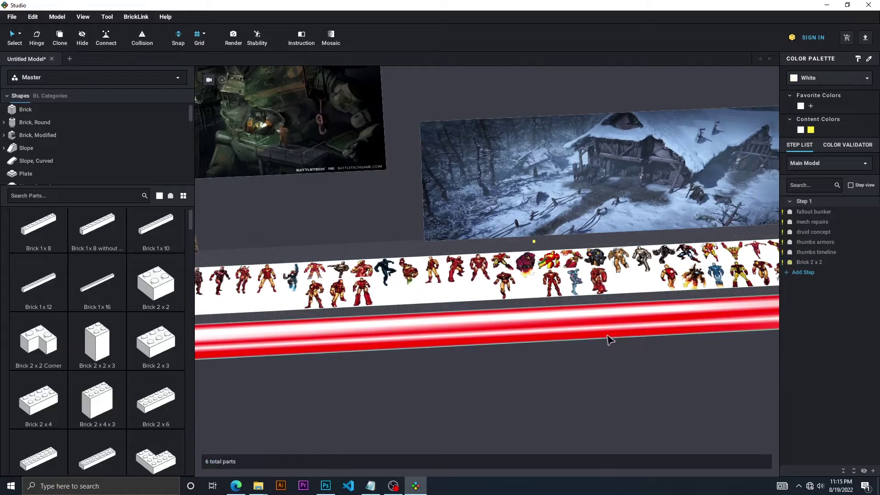
pyautogui.moveTo(609, 340); pyautogui.dragTo(533, 347, button='middle')
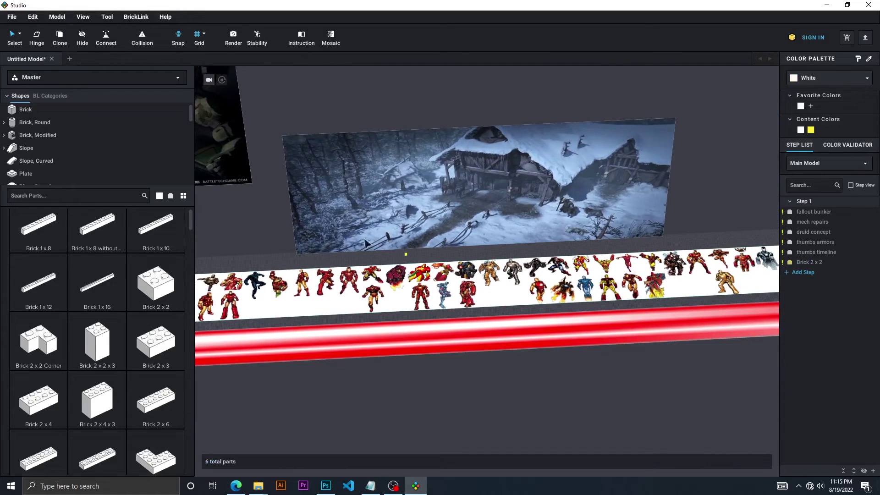
pyautogui.click(406, 255)
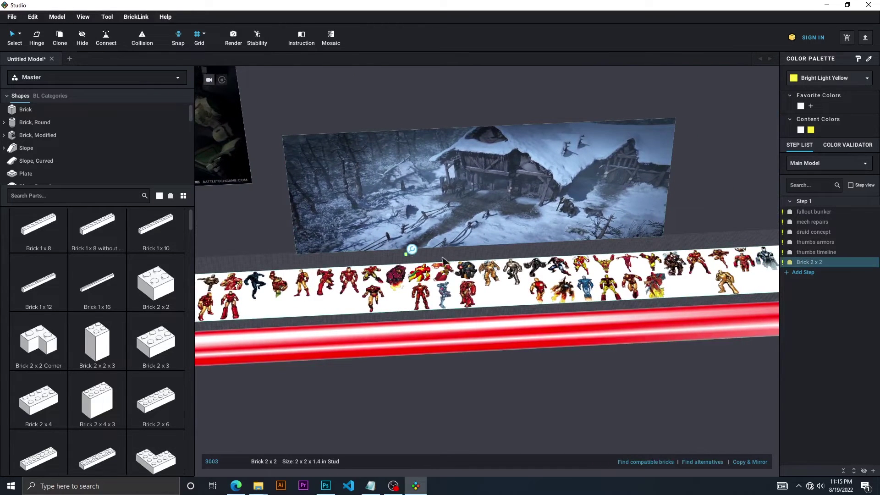
pyautogui.scroll(3, 438, 255)
pyautogui.moveTo(438, 255); pyautogui.dragTo(438, 347, button='middle')
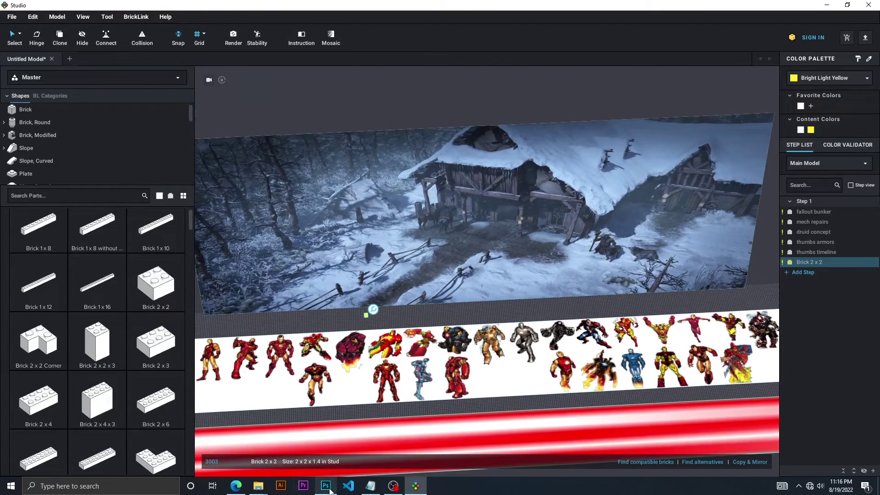
pyautogui.click(330, 490)
pyautogui.click(324, 35)
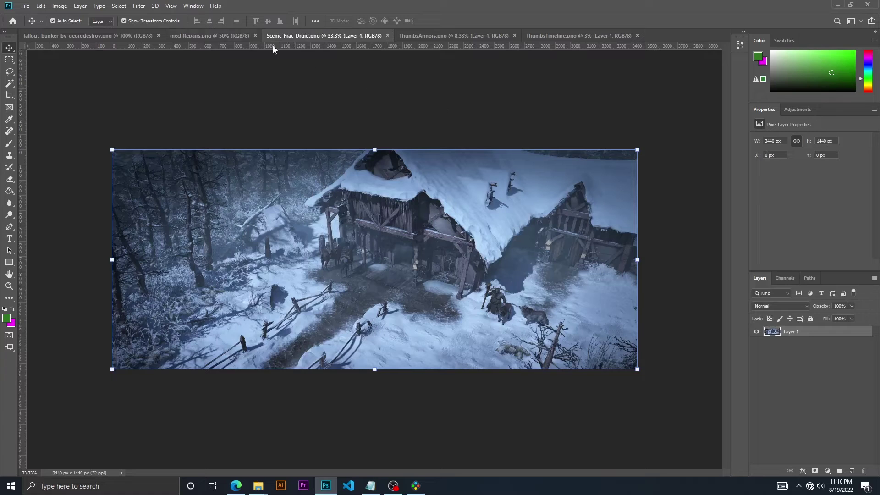
pyautogui.click(231, 36)
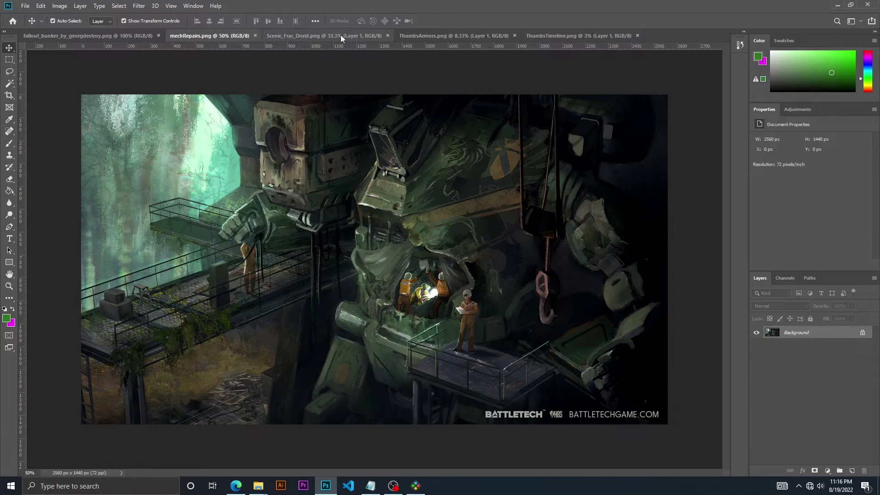
# Return to BrickLink Studio and move the Brick 2 x 2 onto the thumbs armors image, beside the red armor in its lower row
pyautogui.click(415, 486)
pyautogui.scroll(-1, 524, 277)
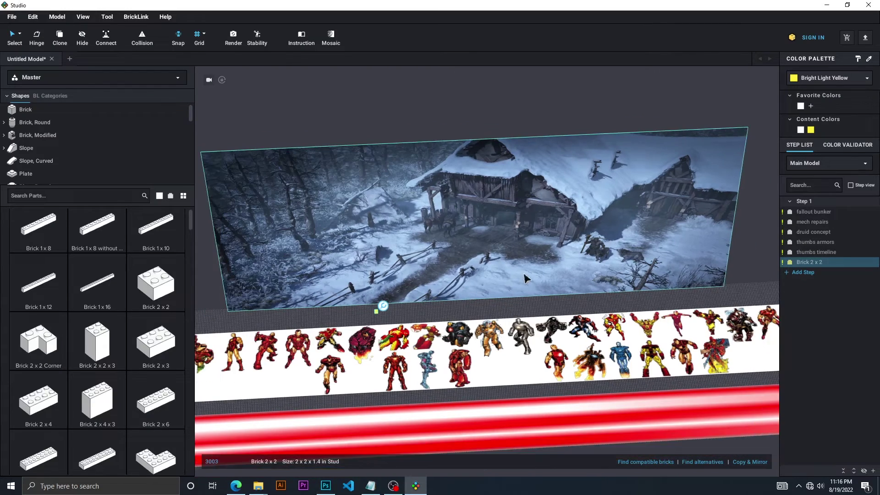
pyautogui.moveTo(312, 360); pyautogui.dragTo(360, 331, button='middle')
pyautogui.scroll(5, 444, 289)
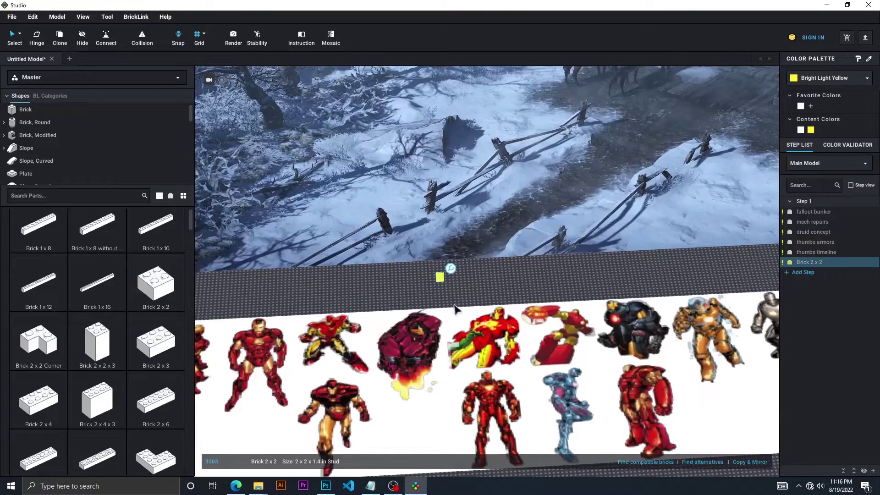
pyautogui.moveTo(440, 289); pyautogui.dragTo(413, 425)
pyautogui.click(470, 290)
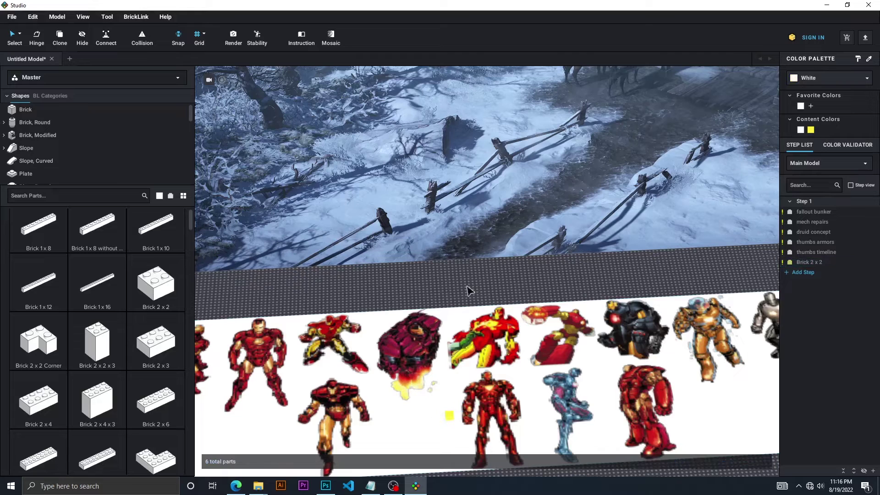
# Recolor the Brick 2 x 2 on the thumbs armors image to Green
pyautogui.click(449, 417)
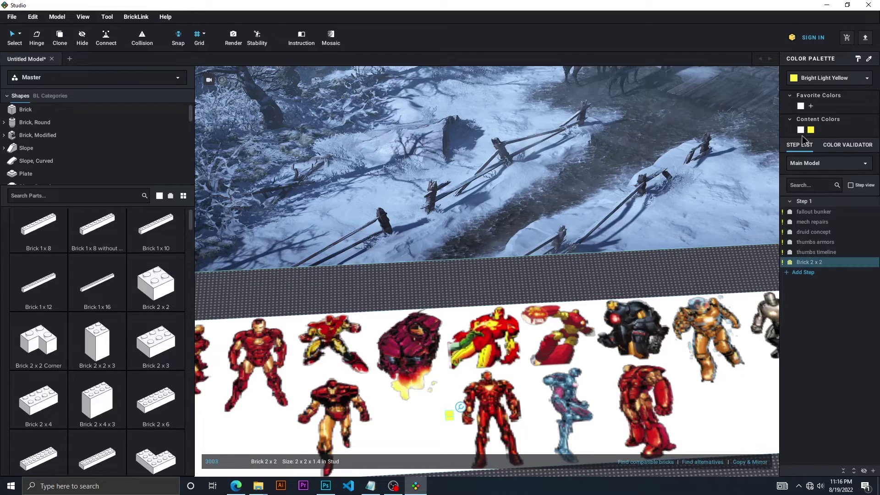
pyautogui.click(825, 82)
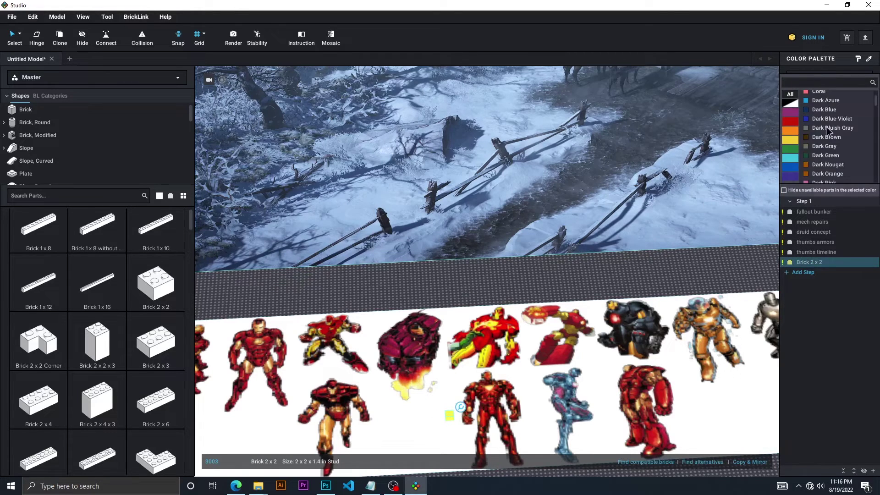
pyautogui.click(794, 123)
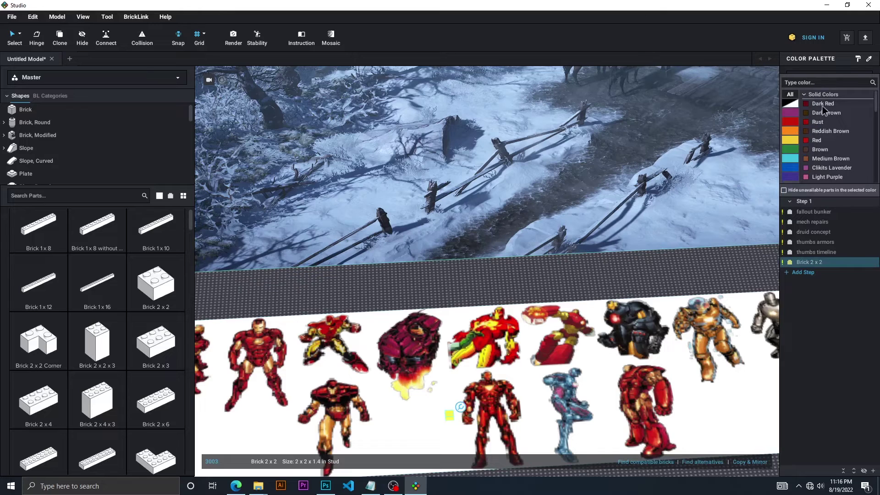
pyautogui.click(795, 151)
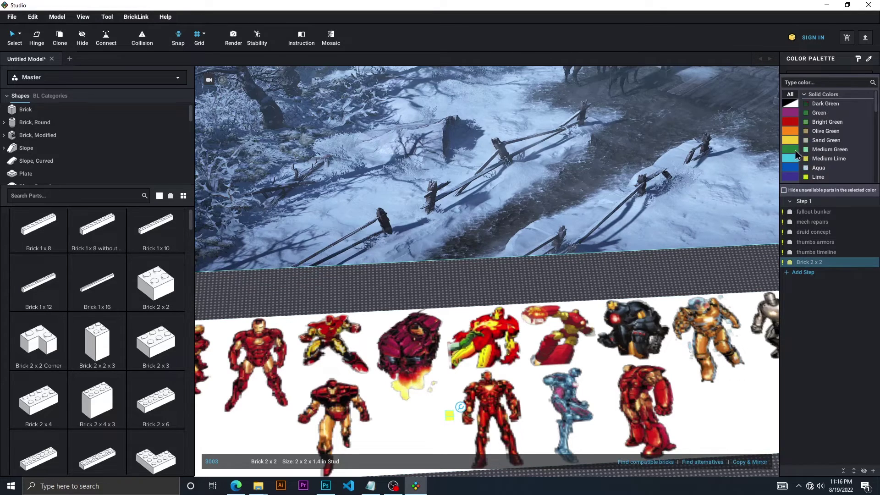
pyautogui.click(802, 114)
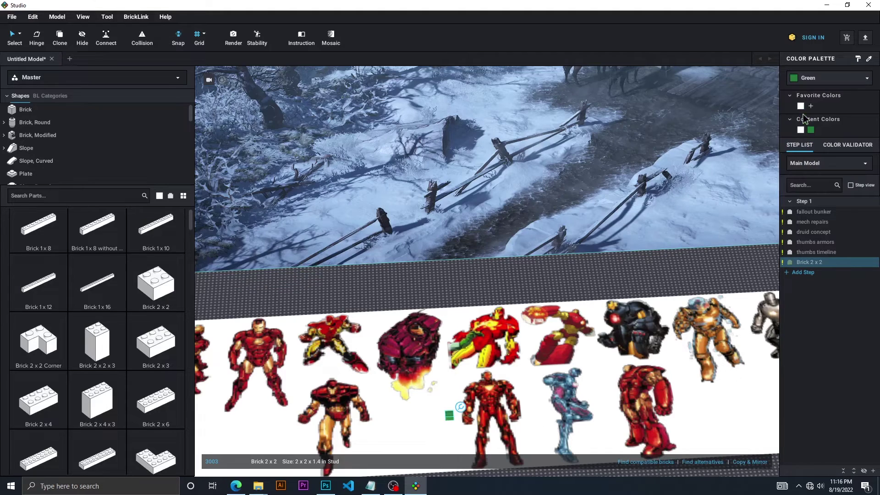
pyautogui.click(543, 295)
# Examine the green brick's scale and the image sharpness against the armor figures in the thumbs armors image
pyautogui.scroll(-6, 517, 297)
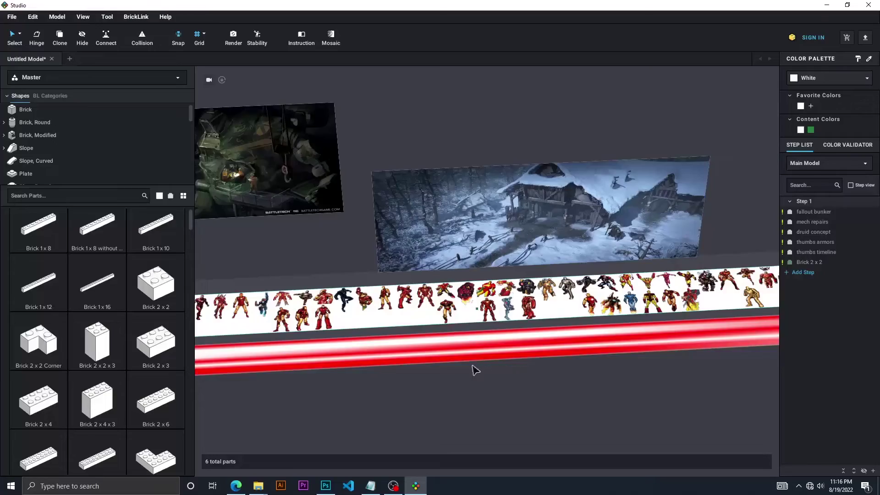
pyautogui.scroll(8, 472, 371)
pyautogui.scroll(2, 475, 394)
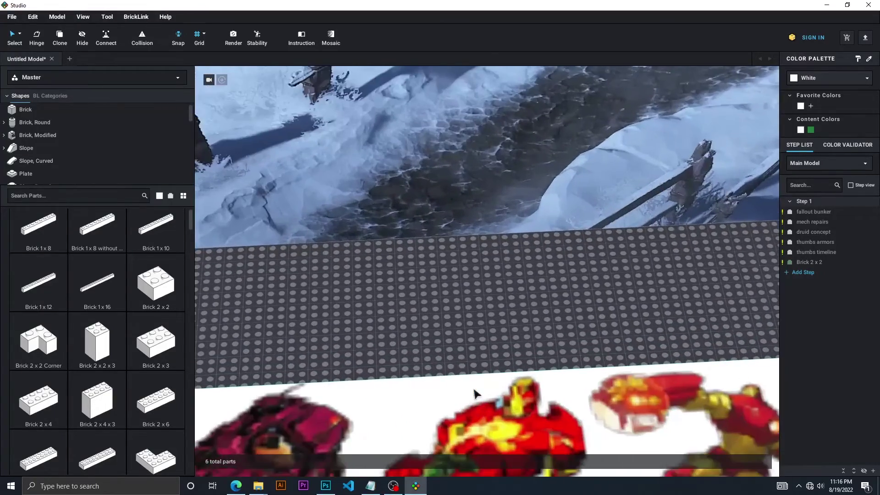
pyautogui.scroll(4, 545, 212)
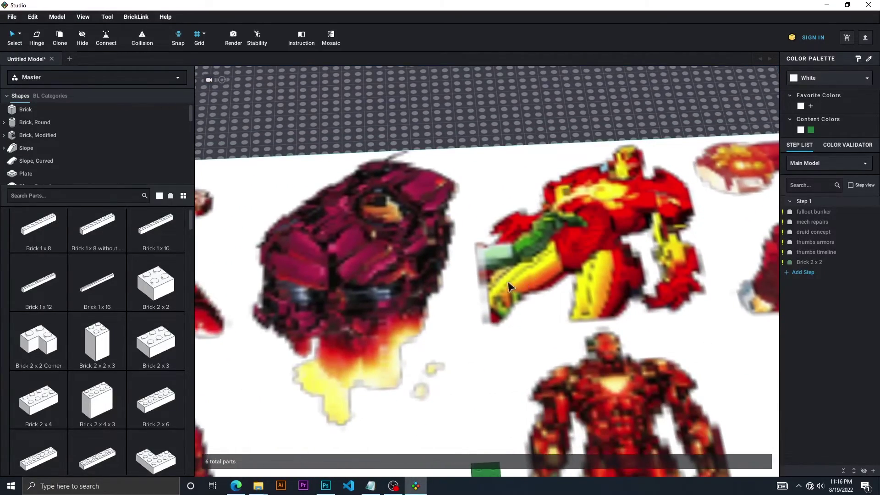
pyautogui.scroll(-2, 509, 286)
pyautogui.scroll(-4, 520, 202)
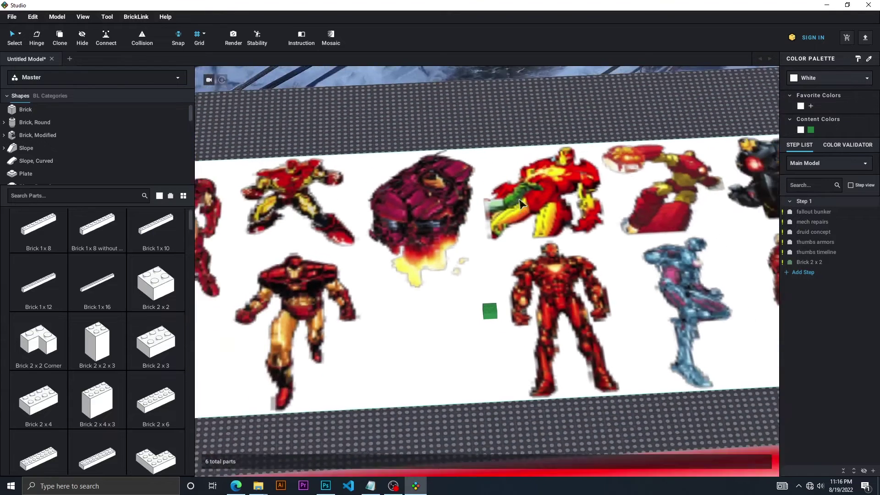
pyautogui.scroll(-2, 520, 202)
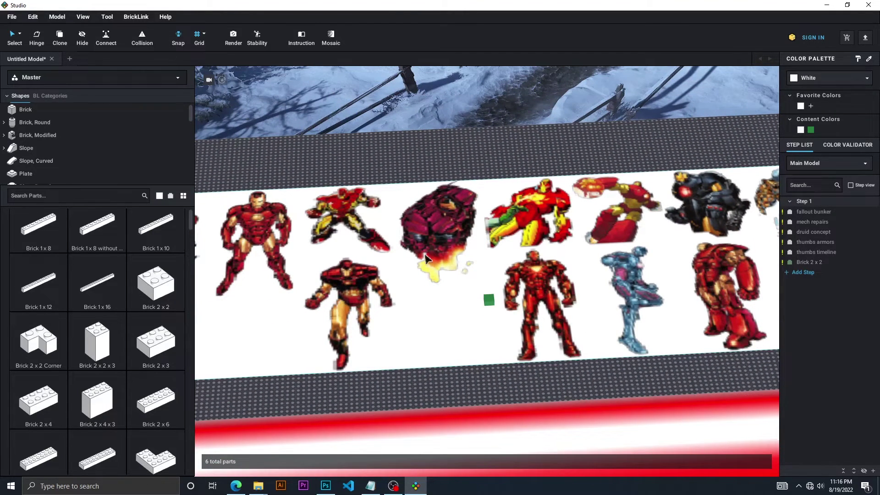
# Switch to Photoshop and view ThumbsArmors.png up close to check its pixel dimensions and original sharpness
pyautogui.click(335, 491)
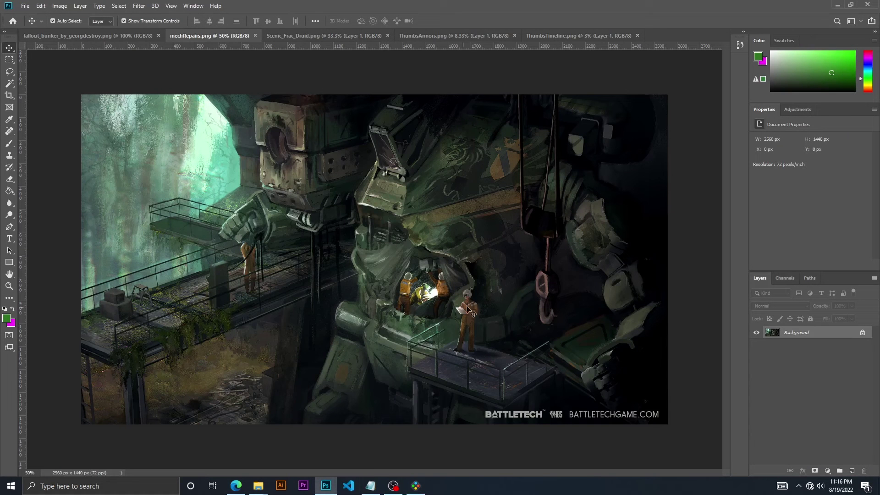
pyautogui.click(411, 37)
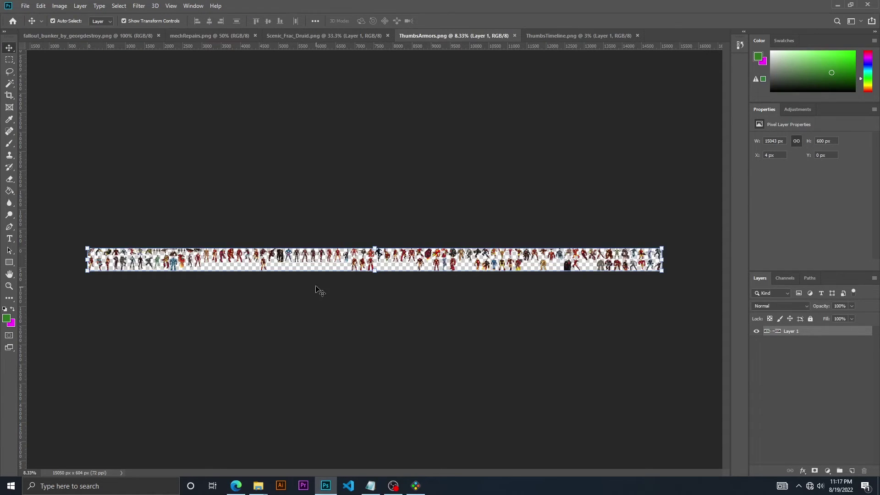
pyautogui.keyDown('alt'); pyautogui.scroll(8, 319, 291); pyautogui.keyUp('alt')
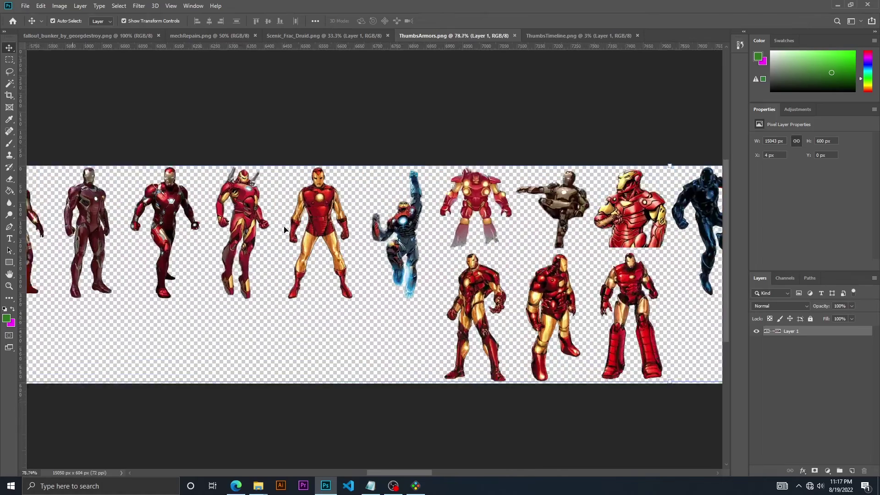
# Look along the row of armor figures in ThumbsArmors.png to judge the original image's detail
pyautogui.keyDown('alt'); pyautogui.scroll(2, 271, 239); pyautogui.keyUp('alt')
pyautogui.keyDown('alt'); pyautogui.scroll(-2, 255, 251); pyautogui.keyUp('alt')
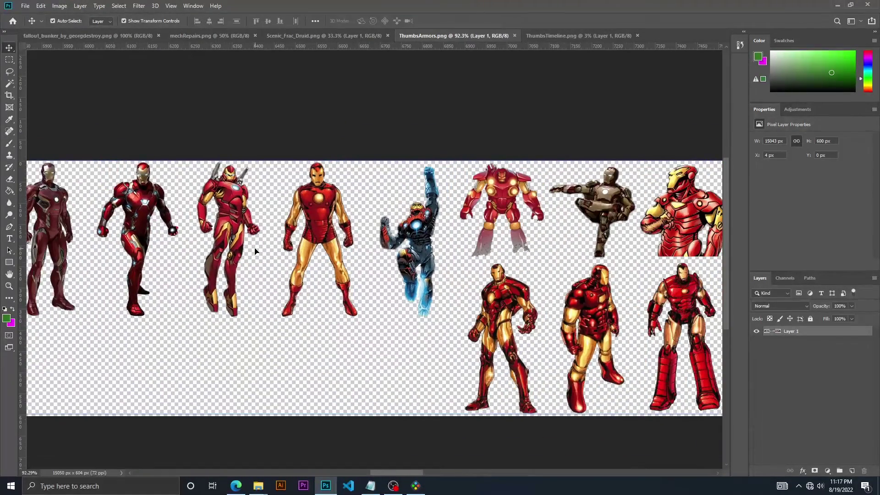
pyautogui.moveTo(177, 271); pyautogui.dragTo(671, 257)
pyautogui.moveTo(82, 291); pyautogui.dragTo(576, 266)
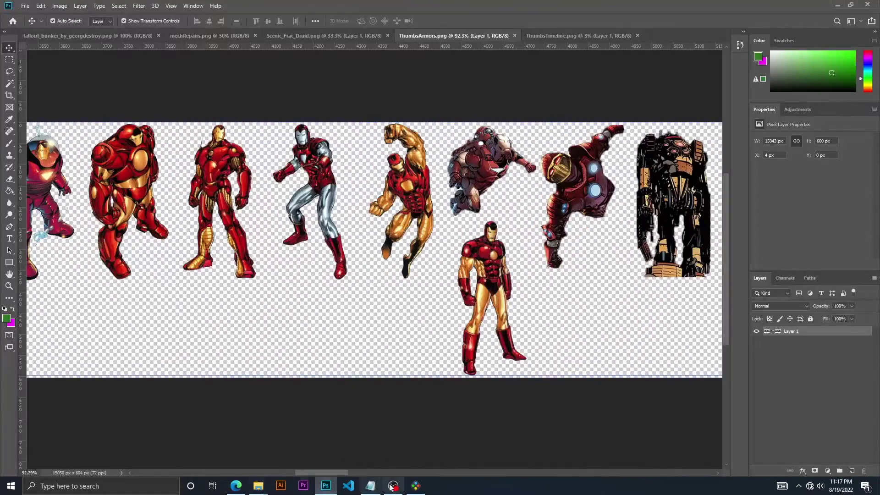
# Switch to BrickLink Studio, select the thumbs timeline part and examine its size and rendering along the strip
pyautogui.click(415, 487)
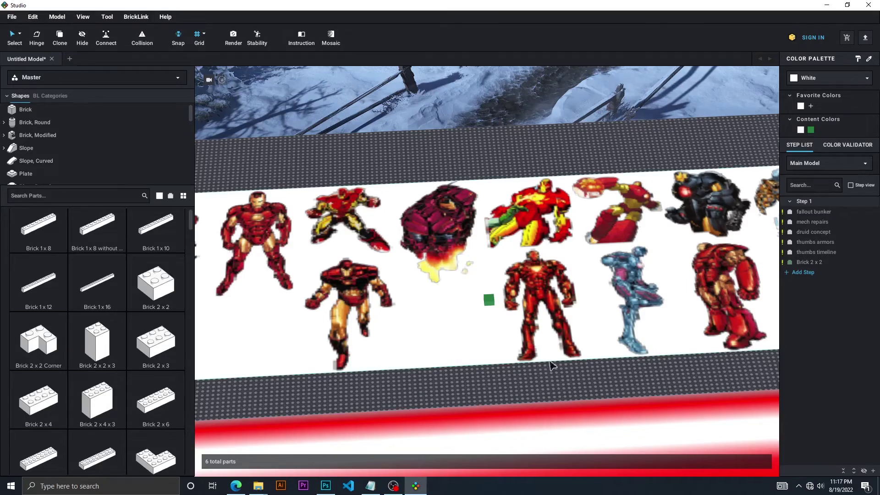
pyautogui.scroll(-2, 517, 360)
pyautogui.scroll(-1, 519, 357)
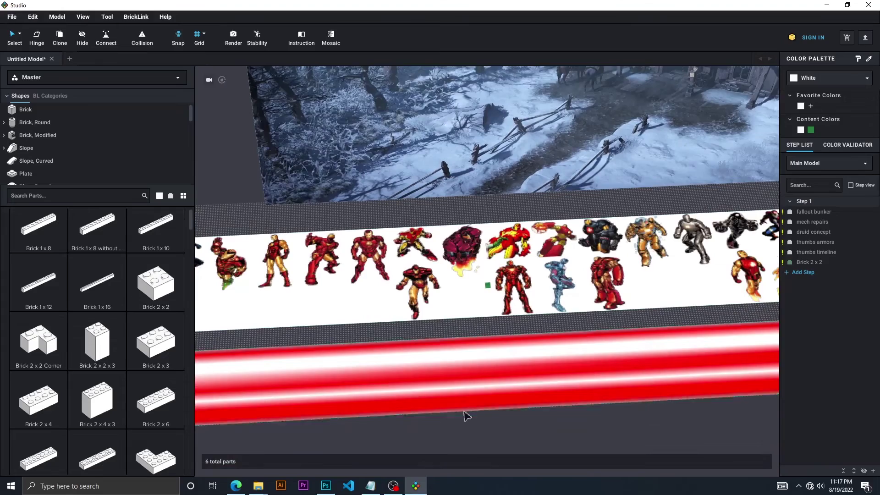
pyautogui.moveTo(552, 420); pyautogui.dragTo(469, 240, button='right')
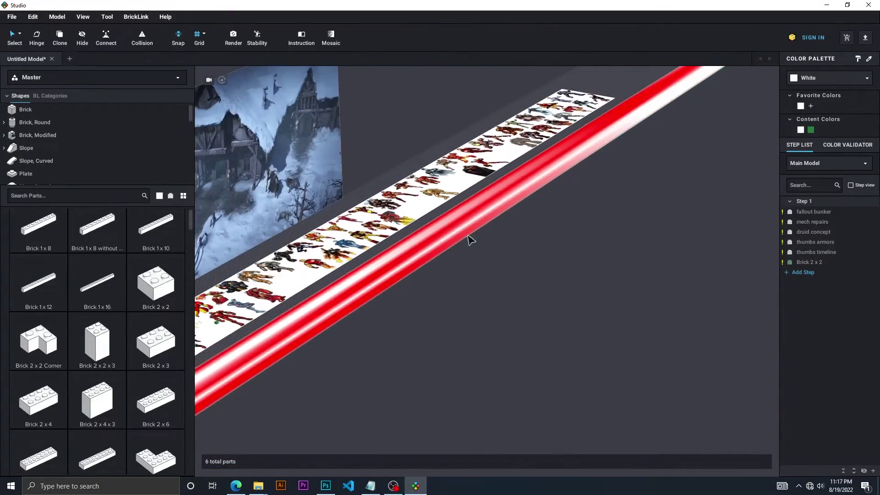
pyautogui.click(455, 227)
pyautogui.moveTo(522, 293); pyautogui.dragTo(510, 295, button='right')
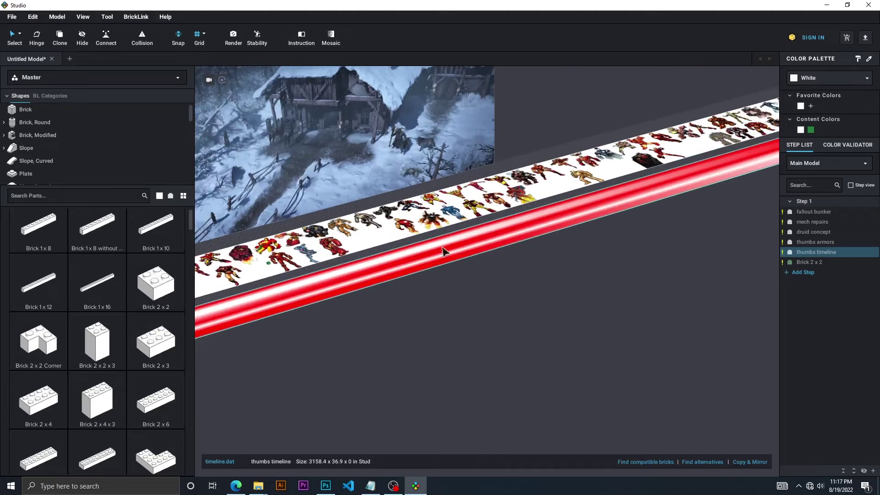
pyautogui.moveTo(414, 321); pyautogui.dragTo(544, 300, button='middle')
pyautogui.moveTo(343, 360); pyautogui.dragTo(640, 297, button='middle')
pyautogui.scroll(-5, 460, 345)
pyautogui.moveTo(487, 352); pyautogui.dragTo(404, 388, button='right')
# Switch to Photoshop and inspect ThumbsTimeline.png up close for its pixel dimensions and original comic cover detail
pyautogui.click(325, 486)
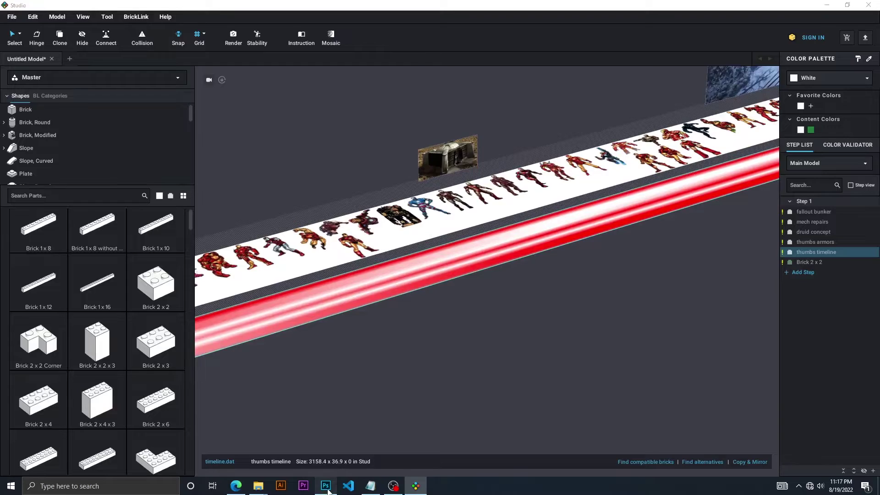
pyautogui.click(551, 36)
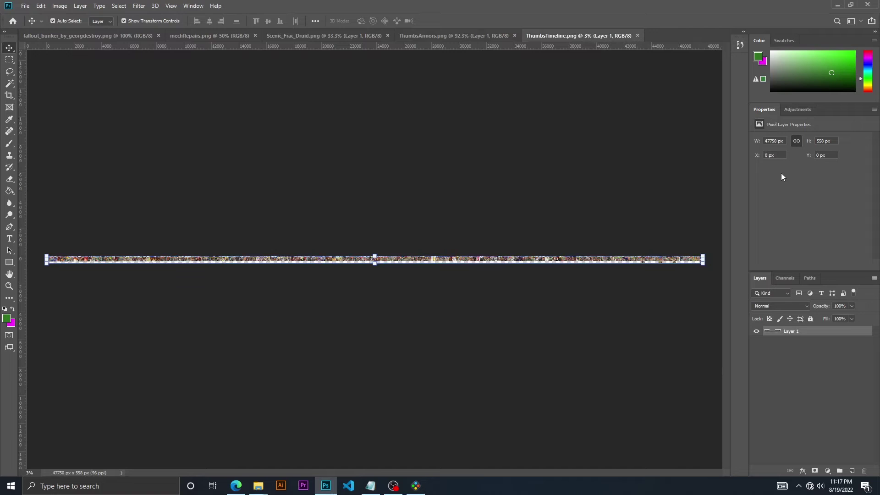
pyautogui.keyDown('alt'); pyautogui.scroll(5, 372, 294); pyautogui.keyUp('alt')
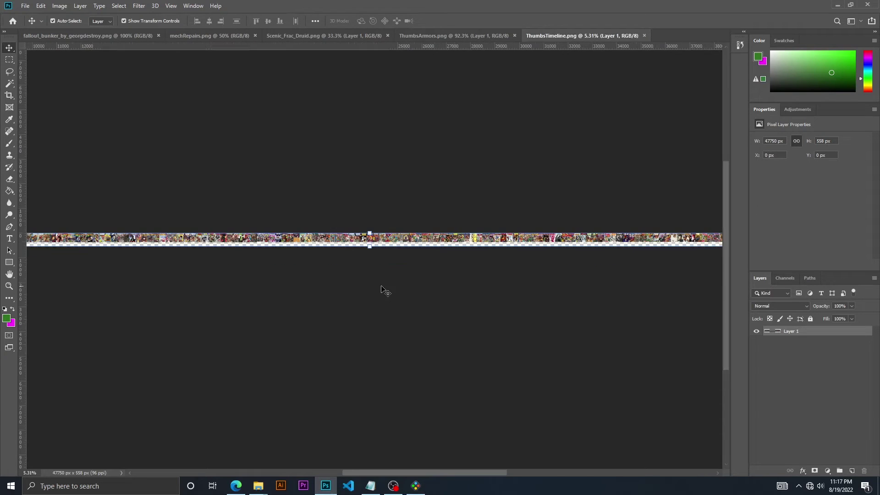
pyautogui.keyDown('alt'); pyautogui.scroll(6, 291, 236); pyautogui.keyUp('alt')
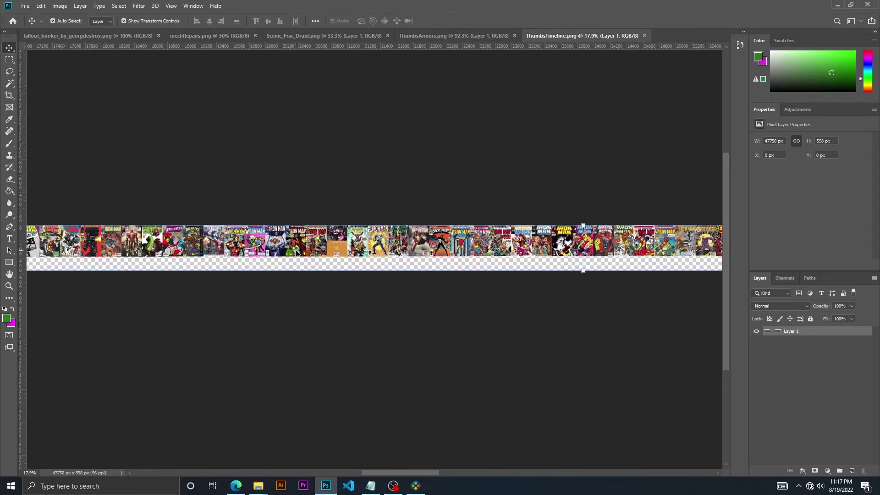
pyautogui.keyDown('alt'); pyautogui.scroll(4, 205, 239); pyautogui.keyUp('alt')
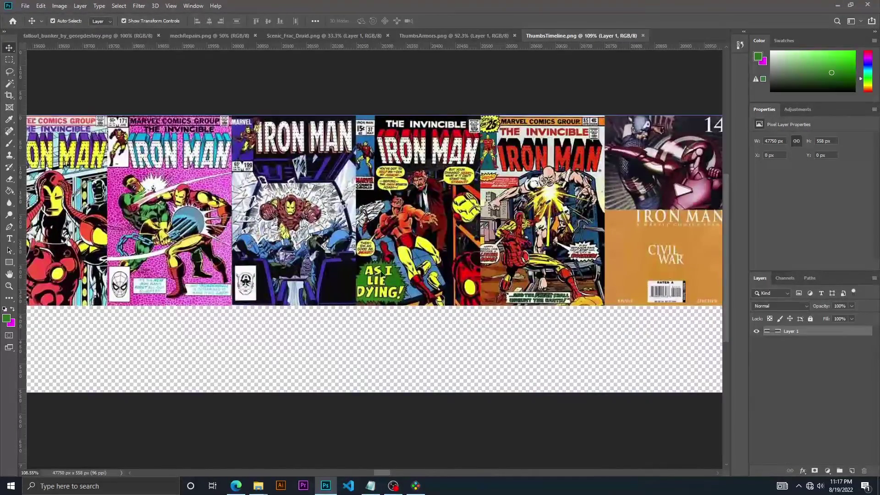
# Return to BrickLink Studio and compare the thumbs timeline strip with the mech repairs and druid concept images
pyautogui.click(416, 485)
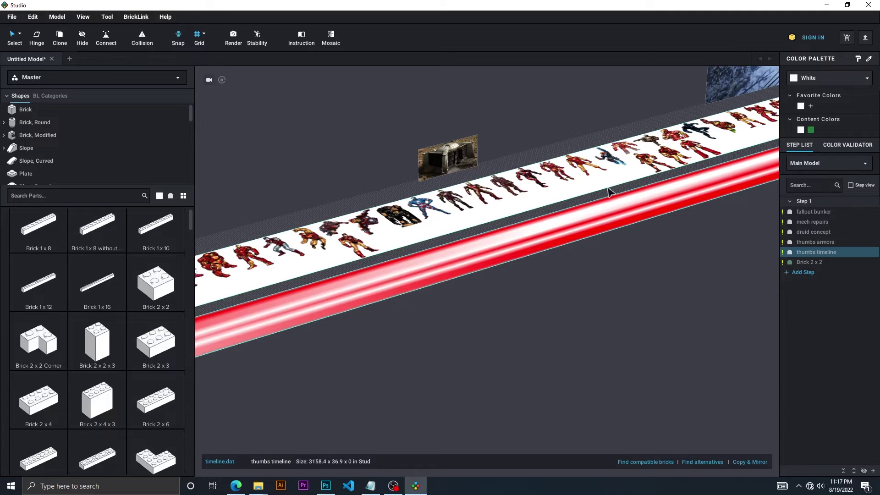
pyautogui.scroll(2, 629, 186)
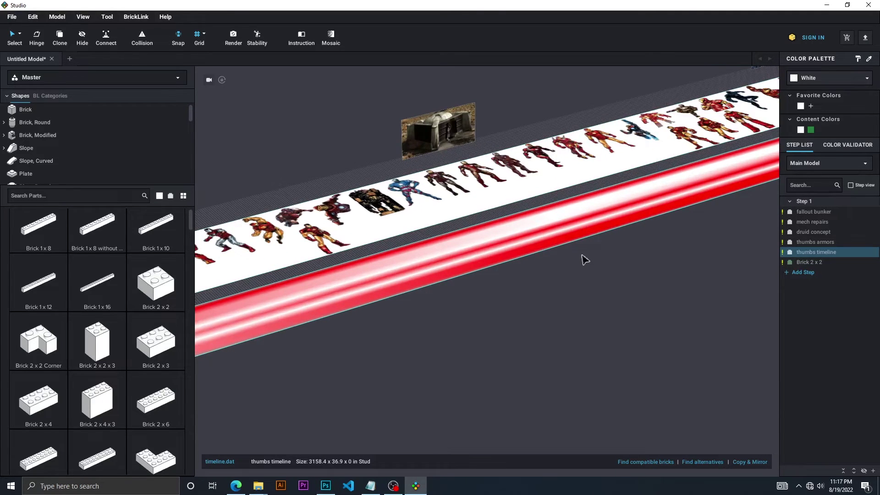
pyautogui.moveTo(584, 260)
pyautogui.mouseDown(button='right')
pyautogui.moveTo(496, 304)
pyautogui.moveTo(554, 286)
pyautogui.mouseUp(button='right')
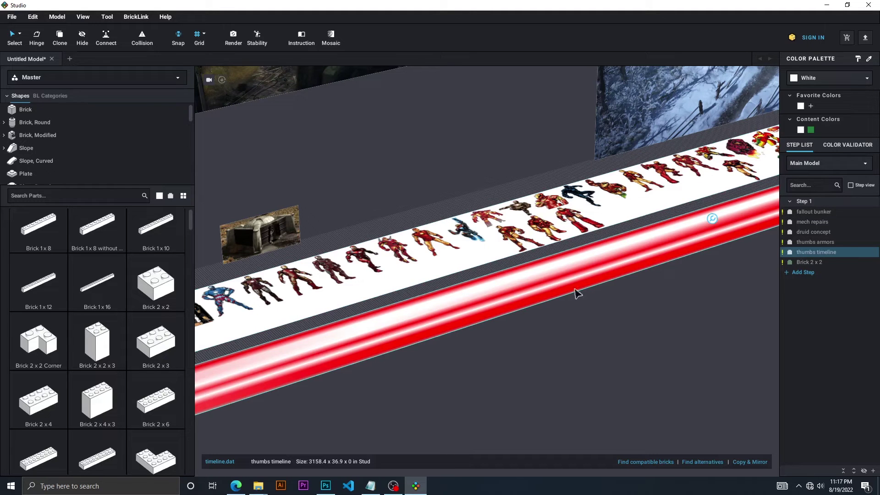
pyautogui.scroll(-5, 444, 157)
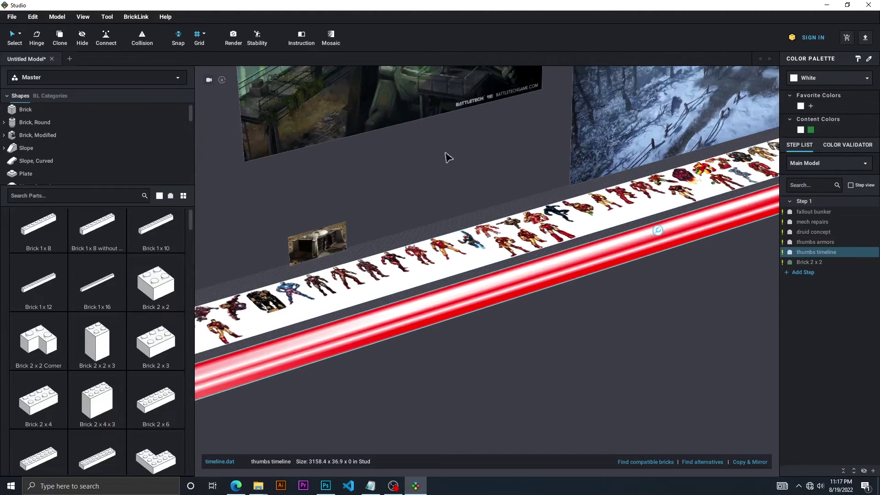
pyautogui.scroll(3, 421, 197)
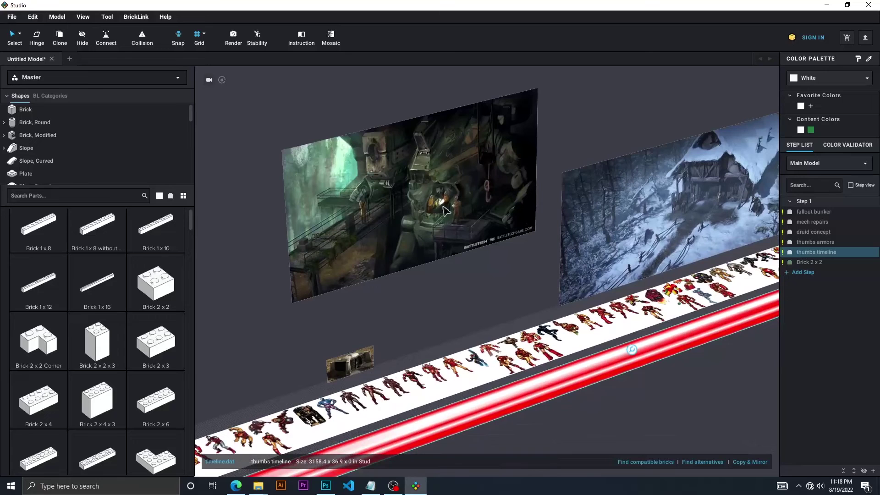
pyautogui.click(451, 192)
# Check the file sizes of armors.dat, bunker.dat, druid.dat, repairs.dat and timeline.dat in the CustomParts parts folder, then return to Studio
pyautogui.click(258, 485)
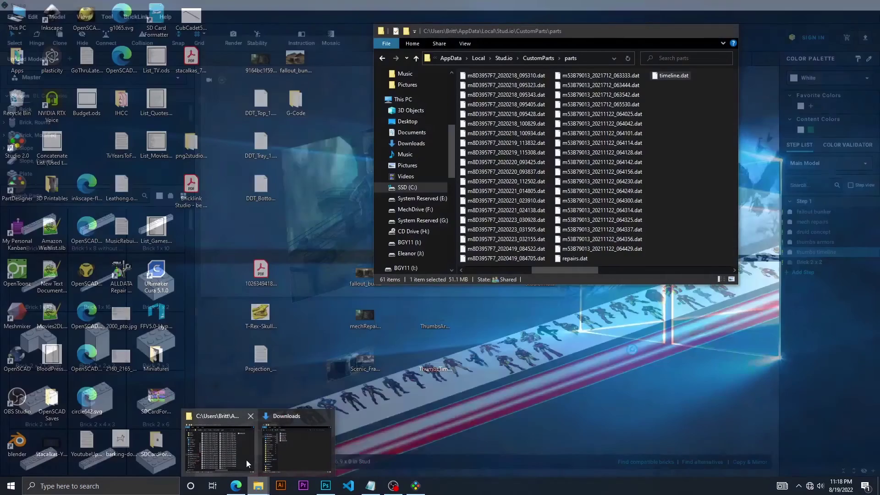
pyautogui.click(246, 460)
pyautogui.scroll(1, 622, 169)
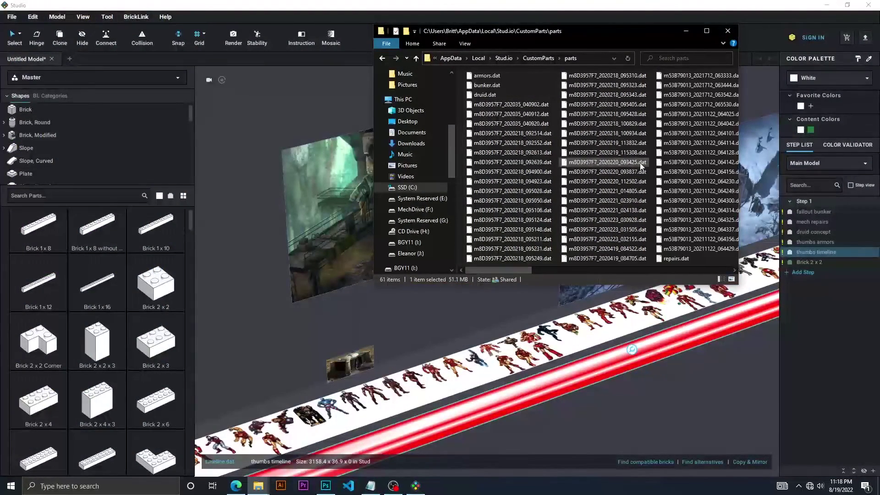
pyautogui.click(485, 78)
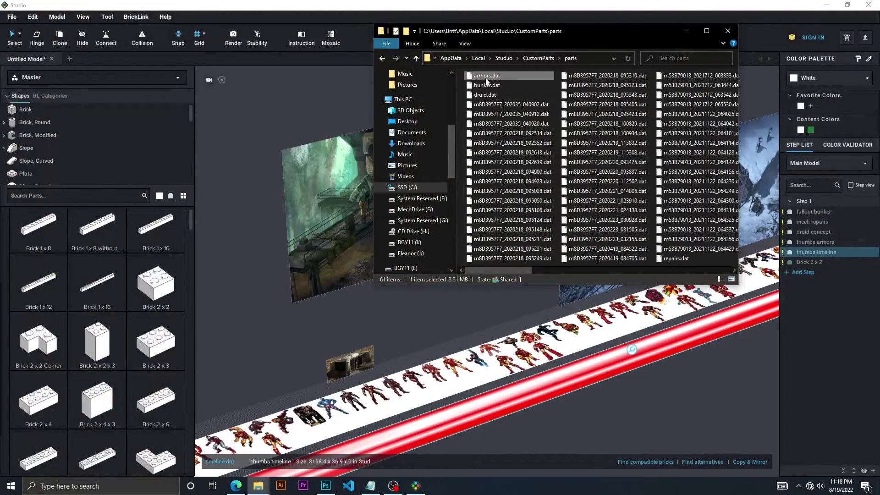
pyautogui.click(486, 82)
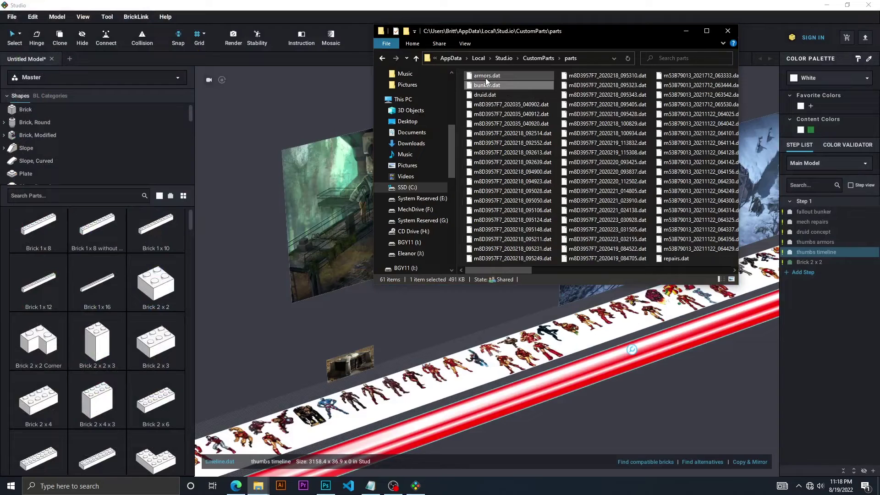
pyautogui.press('Down')
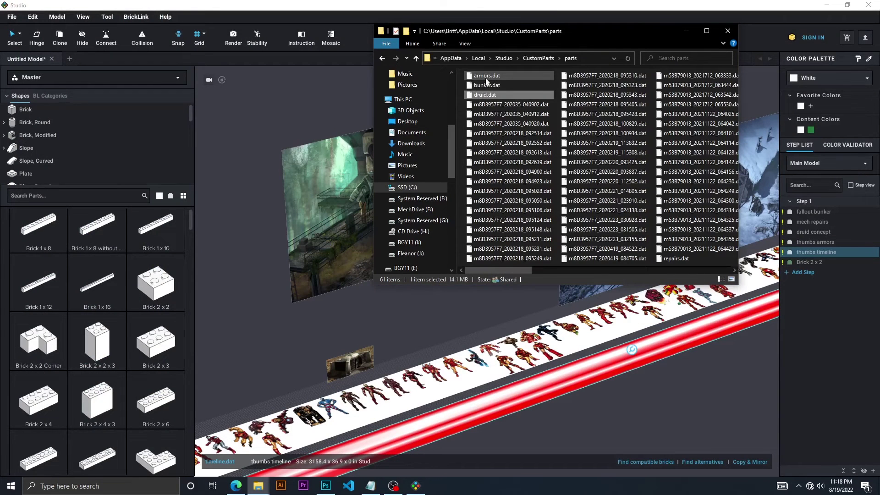
pyautogui.scroll(-2, 623, 134)
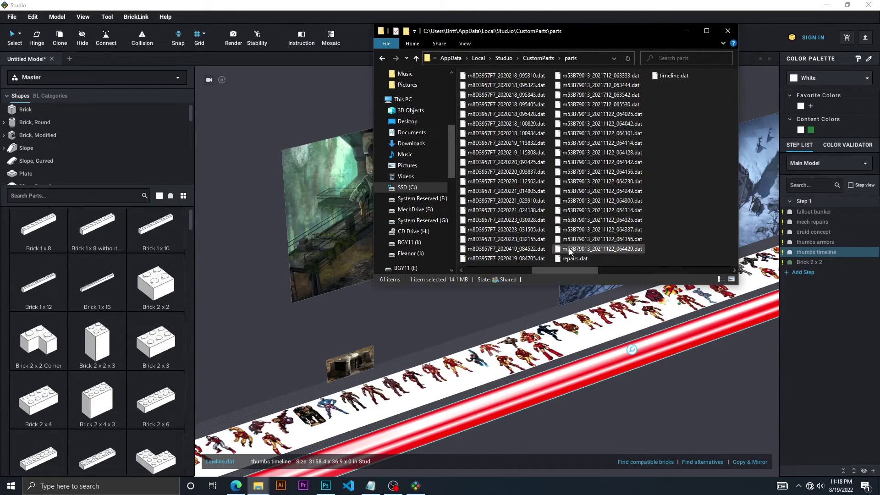
pyautogui.click(579, 260)
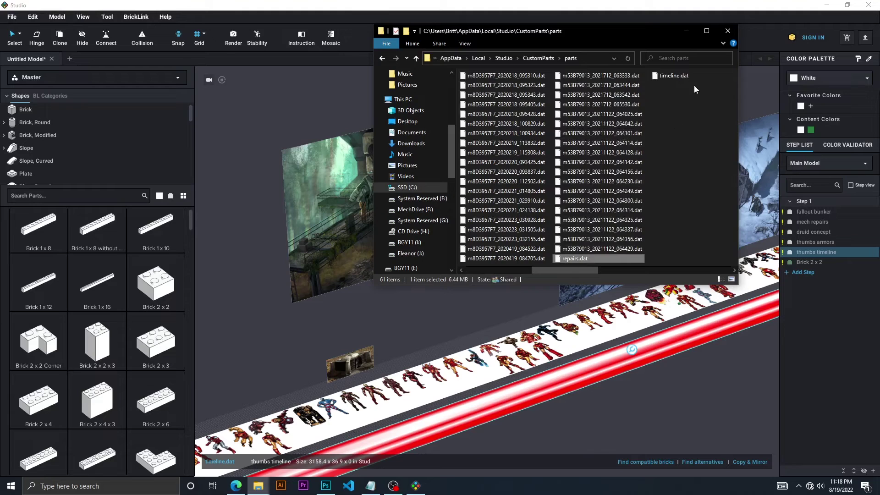
pyautogui.click(667, 79)
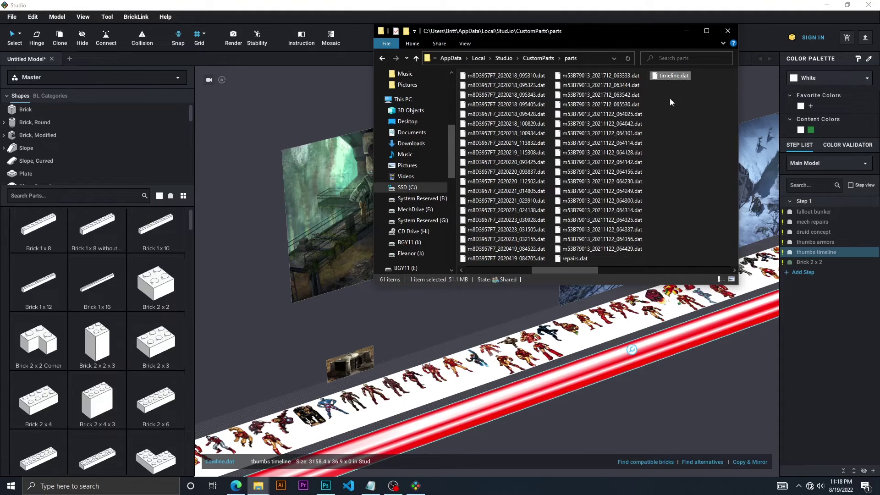
pyautogui.click(564, 18)
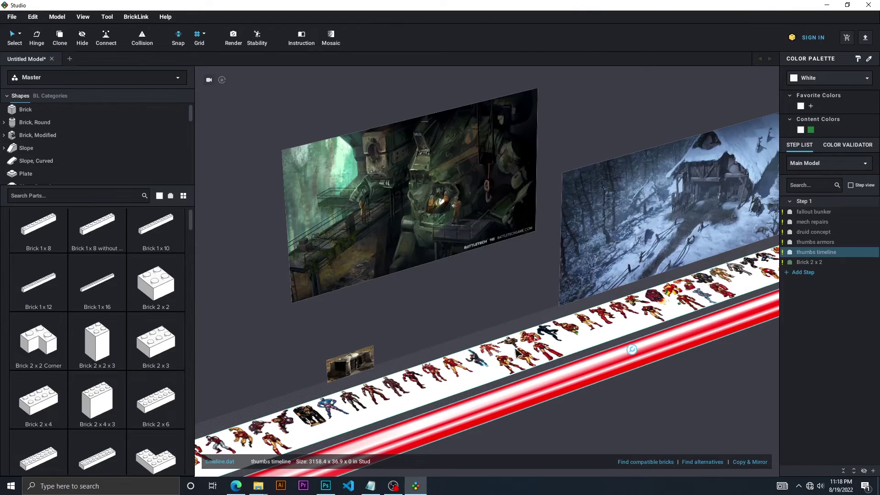
# Tilt the druid concept image backward out of its upright position by rotating the part
pyautogui.scroll(-5, 526, 308)
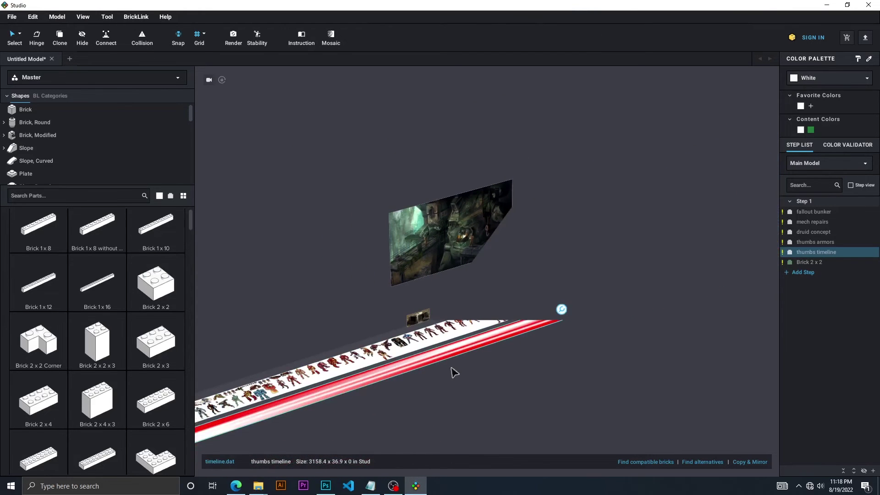
pyautogui.scroll(5, 451, 370)
pyautogui.moveTo(453, 322)
pyautogui.mouseDown(button='right')
pyautogui.moveTo(495, 318)
pyautogui.moveTo(438, 325)
pyautogui.mouseUp(button='right')
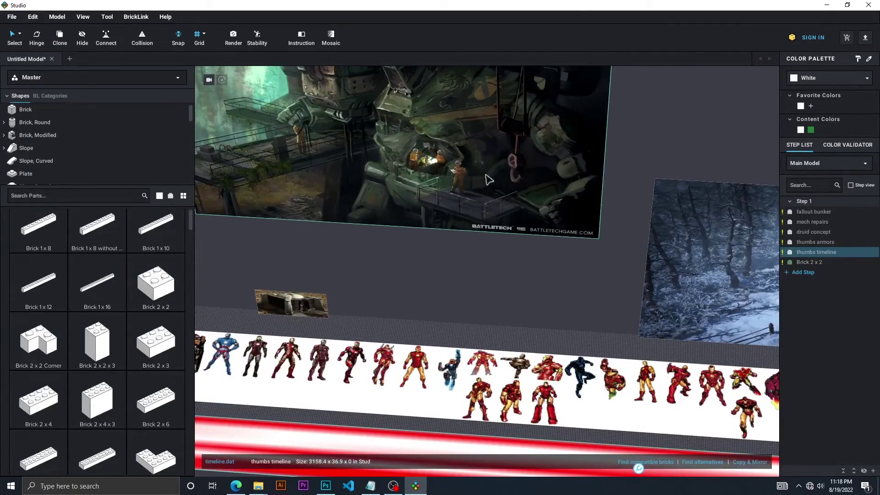
pyautogui.moveTo(377, 336)
pyautogui.mouseDown(button='right')
pyautogui.moveTo(408, 340)
pyautogui.moveTo(397, 341)
pyautogui.moveTo(428, 296)
pyautogui.moveTo(537, 255)
pyautogui.moveTo(601, 143)
pyautogui.mouseUp(button='right')
pyautogui.click(638, 127)
pyautogui.moveTo(598, 220); pyautogui.dragTo(592, 218, button='right')
pyautogui.moveTo(663, 168); pyautogui.dragTo(565, 206, button='middle')
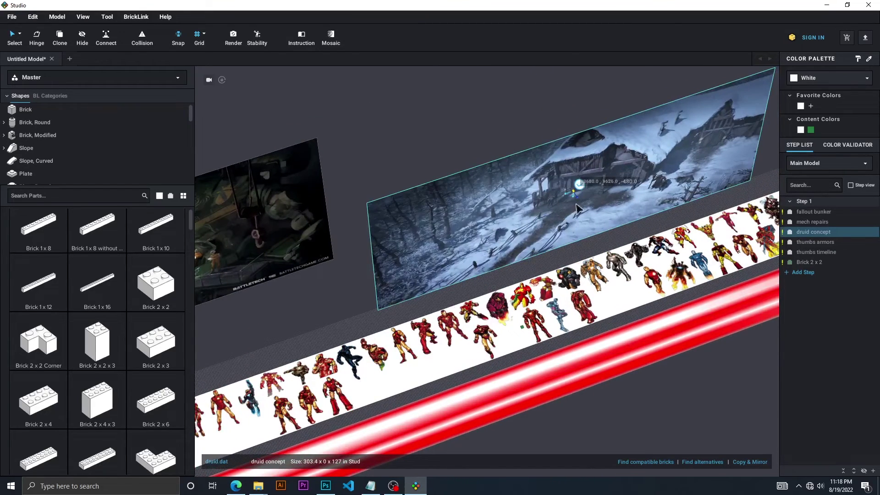
pyautogui.scroll(5, 607, 198)
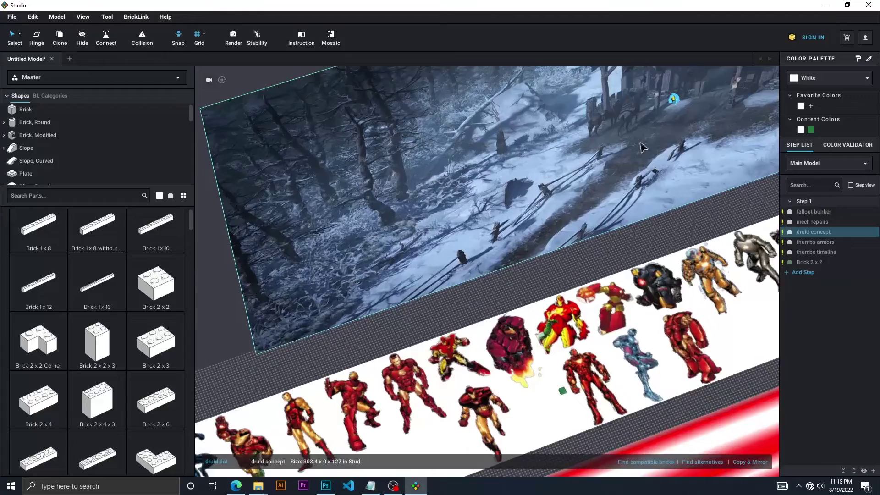
pyautogui.scroll(6, 569, 192)
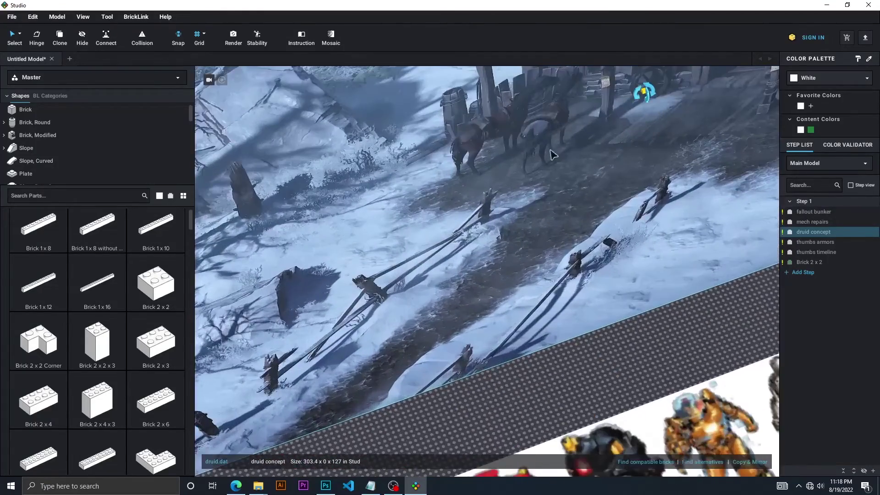
pyautogui.moveTo(534, 151); pyautogui.dragTo(564, 149, button='right')
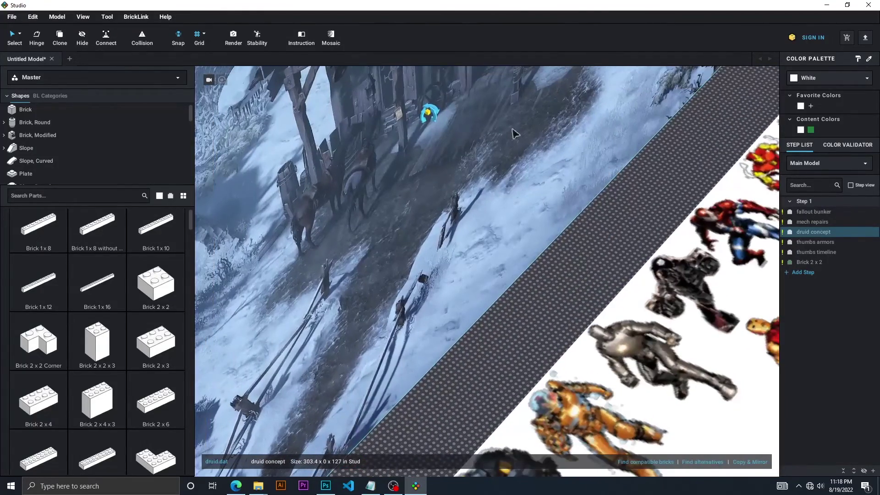
pyautogui.click(435, 118)
pyautogui.moveTo(454, 118); pyautogui.dragTo(419, 86)
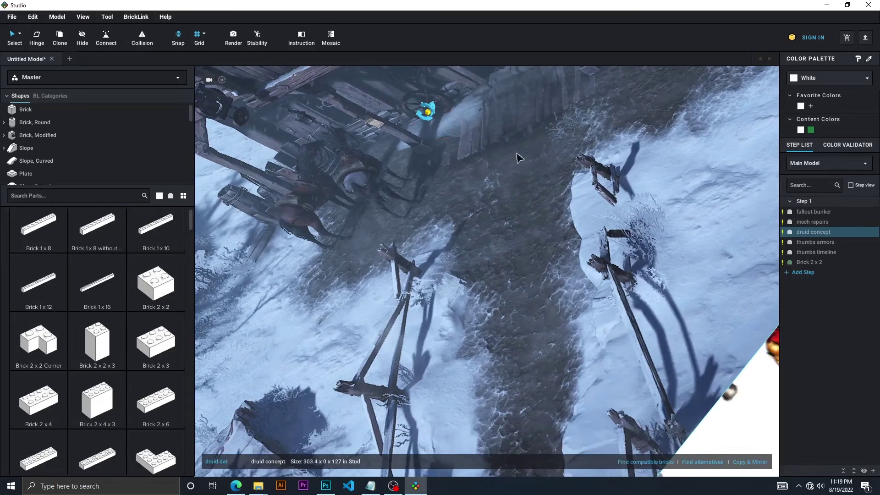
# Move the tilted druid concept image over to the mech repairs image so the two overlap
pyautogui.scroll(-5, 517, 155)
pyautogui.moveTo(327, 253); pyautogui.dragTo(446, 208, button='middle')
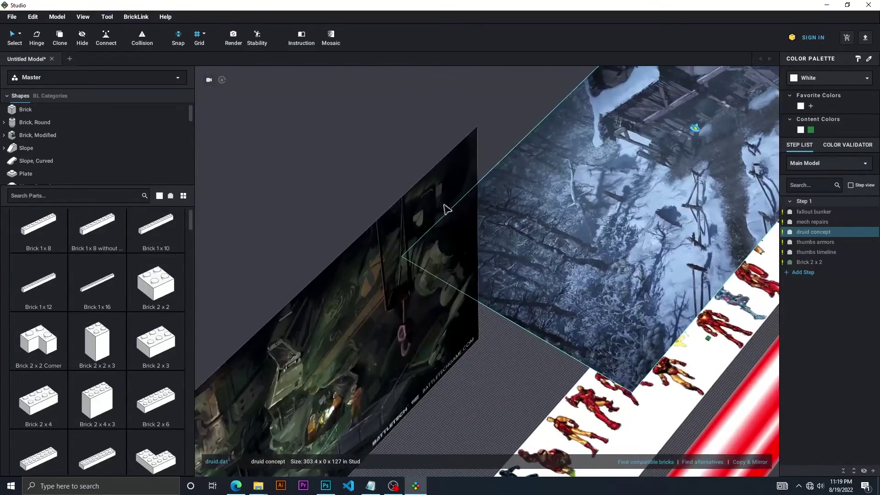
pyautogui.scroll(-4, 515, 212)
pyautogui.moveTo(450, 261); pyautogui.dragTo(442, 258, button='right')
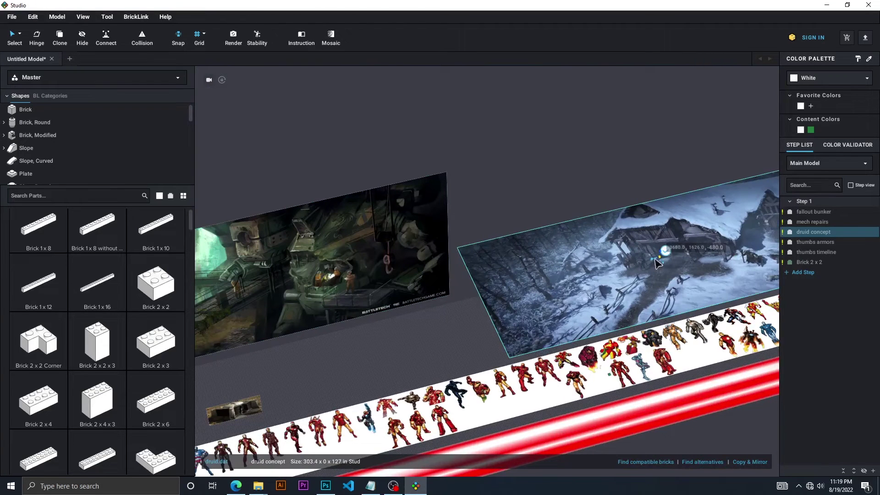
pyautogui.moveTo(656, 263); pyautogui.dragTo(306, 298)
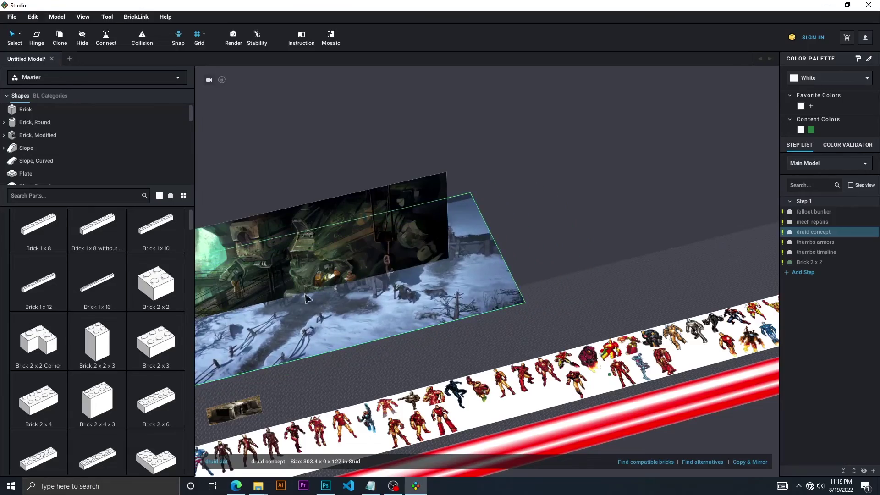
# Raise the flat druid concept image vertically so it cuts through the middle of the upright mech repairs image, and deselect it
pyautogui.moveTo(306, 298); pyautogui.dragTo(436, 276, button='middle')
pyautogui.scroll(5, 472, 258)
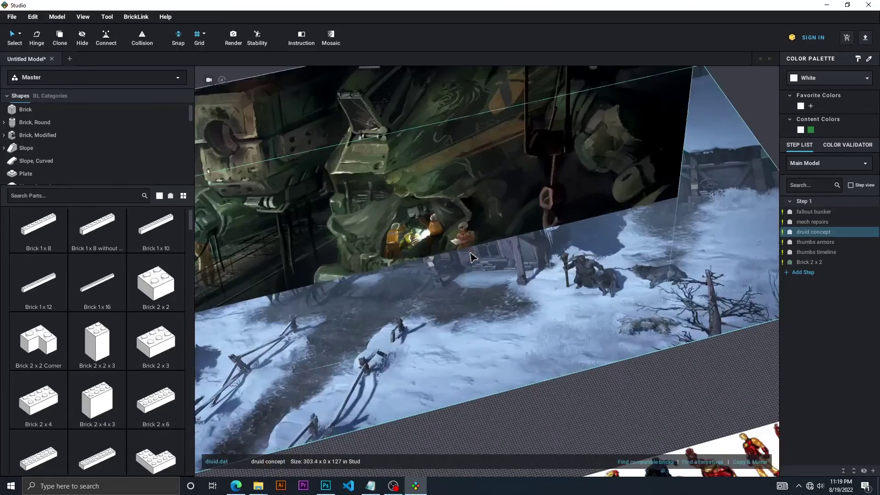
pyautogui.moveTo(404, 306); pyautogui.dragTo(426, 306, button='right')
pyautogui.moveTo(535, 268); pyautogui.dragTo(500, 262, button='right')
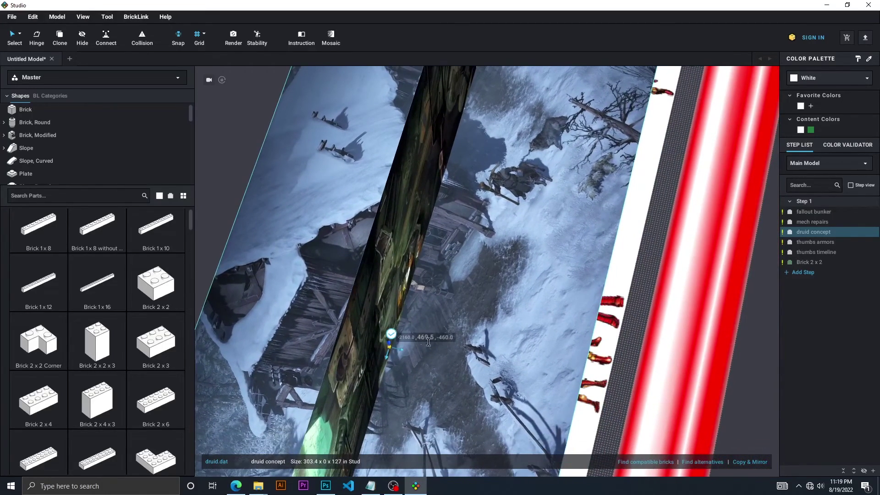
pyautogui.moveTo(428, 342); pyautogui.dragTo(481, 278, button='right')
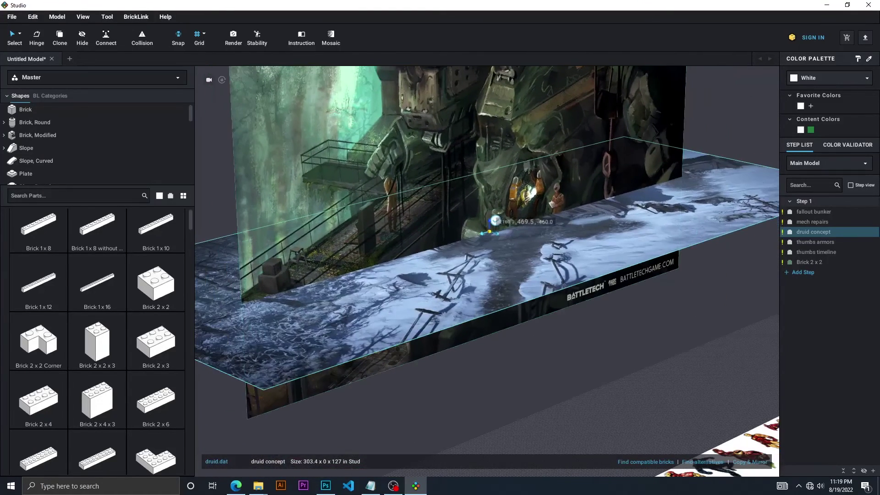
pyautogui.moveTo(491, 229); pyautogui.dragTo(493, 181)
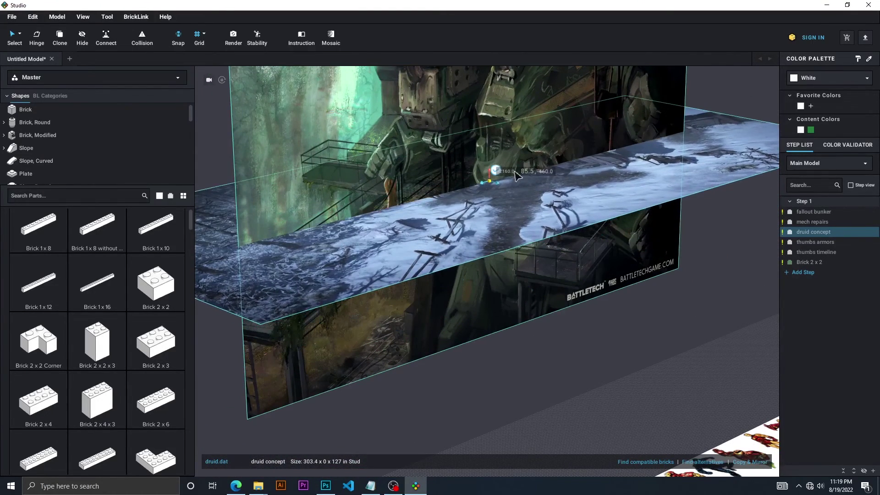
pyautogui.click(542, 372)
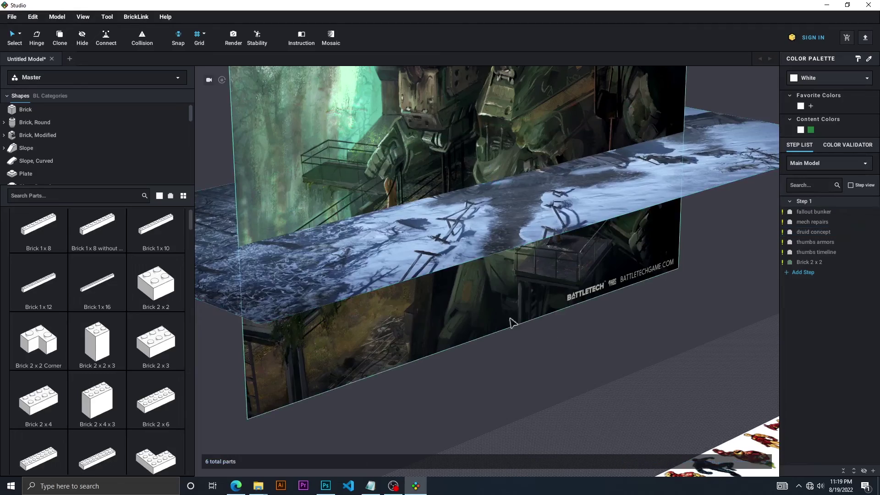
# Examine the intersecting druid concept and mech repairs images from several angles, and switch to the png2studio_dat.html converter page in the browser
pyautogui.moveTo(510, 319); pyautogui.dragTo(553, 328, button='right')
pyautogui.moveTo(646, 124); pyautogui.dragTo(460, 185, button='right')
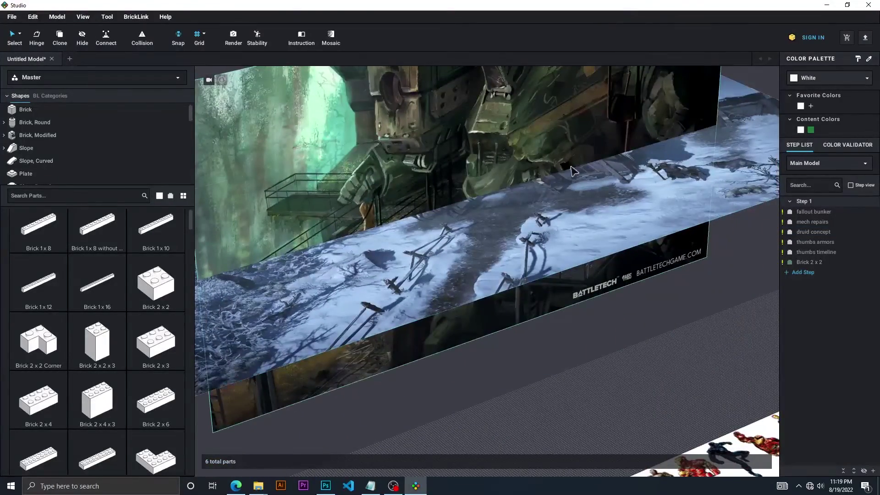
pyautogui.scroll(-5, 622, 347)
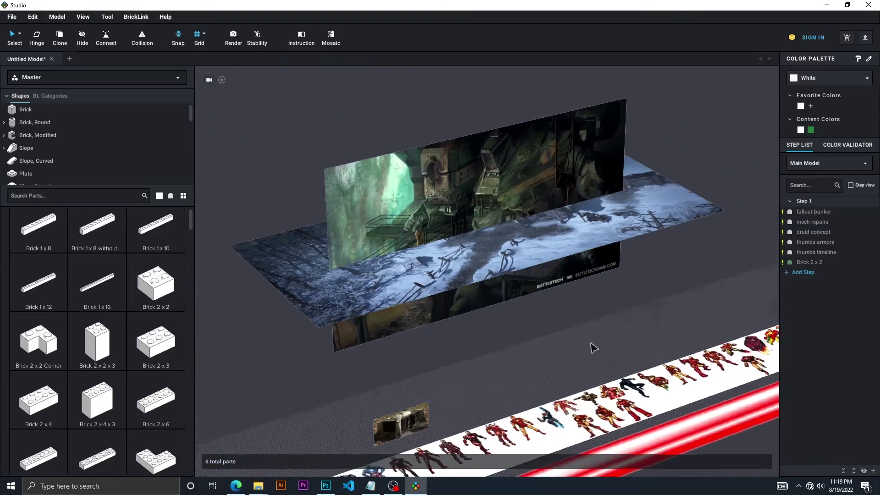
pyautogui.moveTo(592, 345); pyautogui.dragTo(589, 318, button='right')
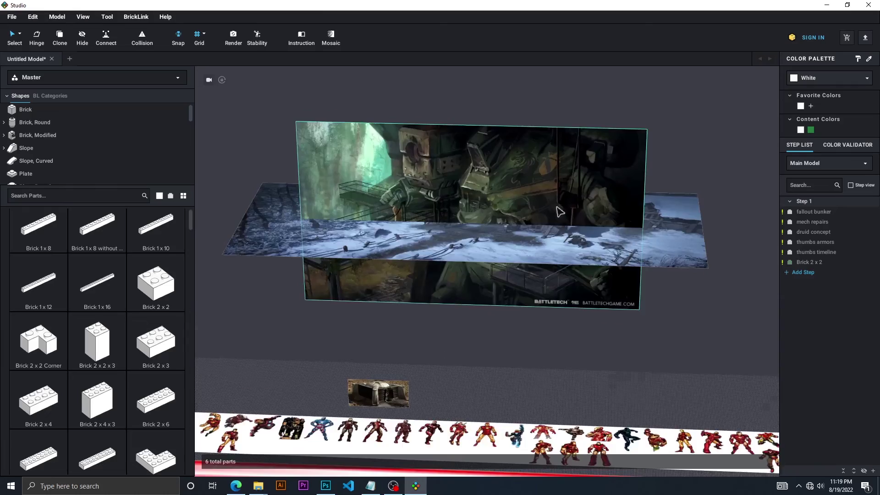
pyautogui.moveTo(560, 212); pyautogui.dragTo(320, 467, button='right')
pyautogui.click(236, 485)
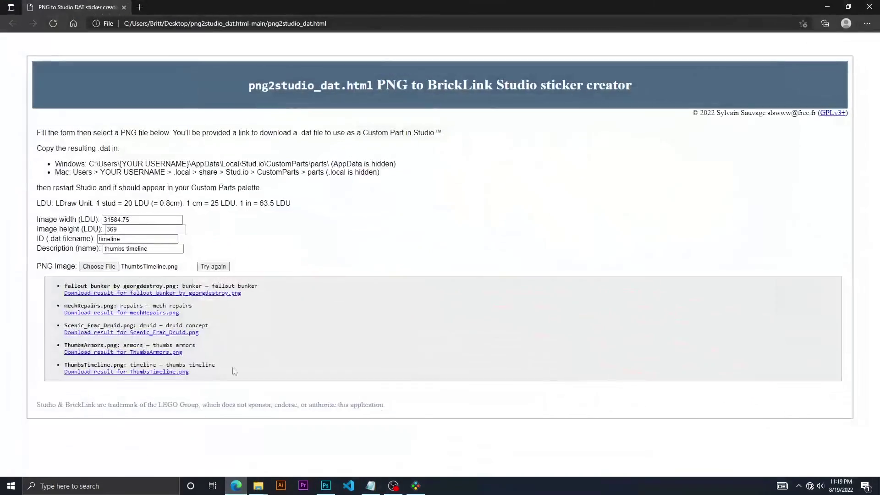